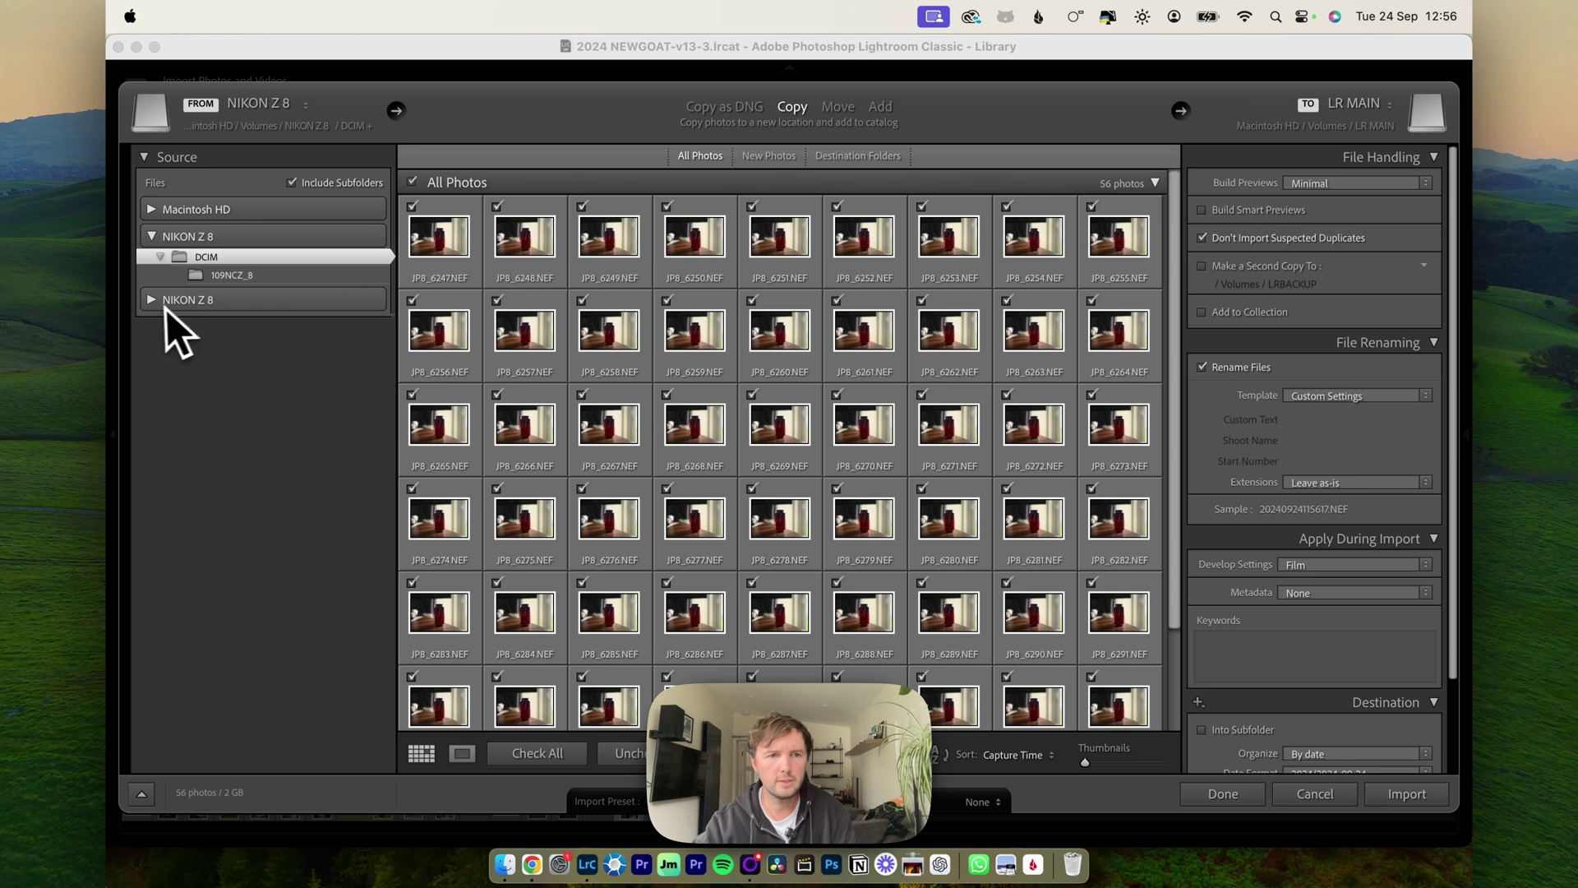
Expand the second NIKON Z 8 card and select both cards' DCIM folders together as the import source.
{"action": "left_click", "coordinate": [164, 305]}
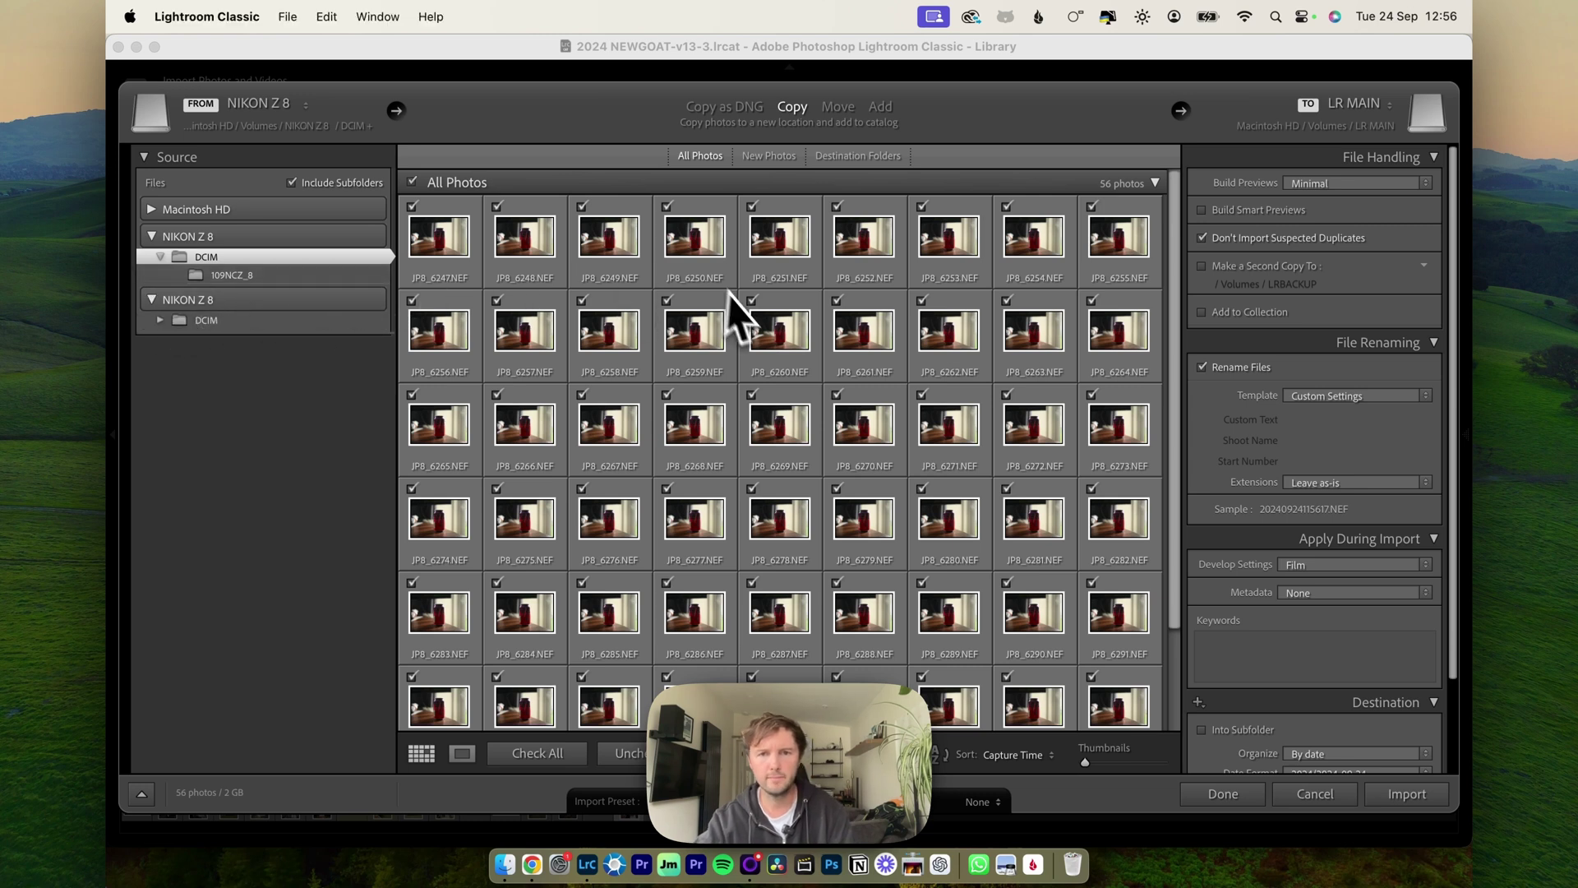
{"action": "scroll", "coordinate": [845, 330], "scroll_direction": "down", "scroll_amount": 3}
{"action": "scroll", "coordinate": [853, 359], "scroll_direction": "up", "scroll_amount": 3}
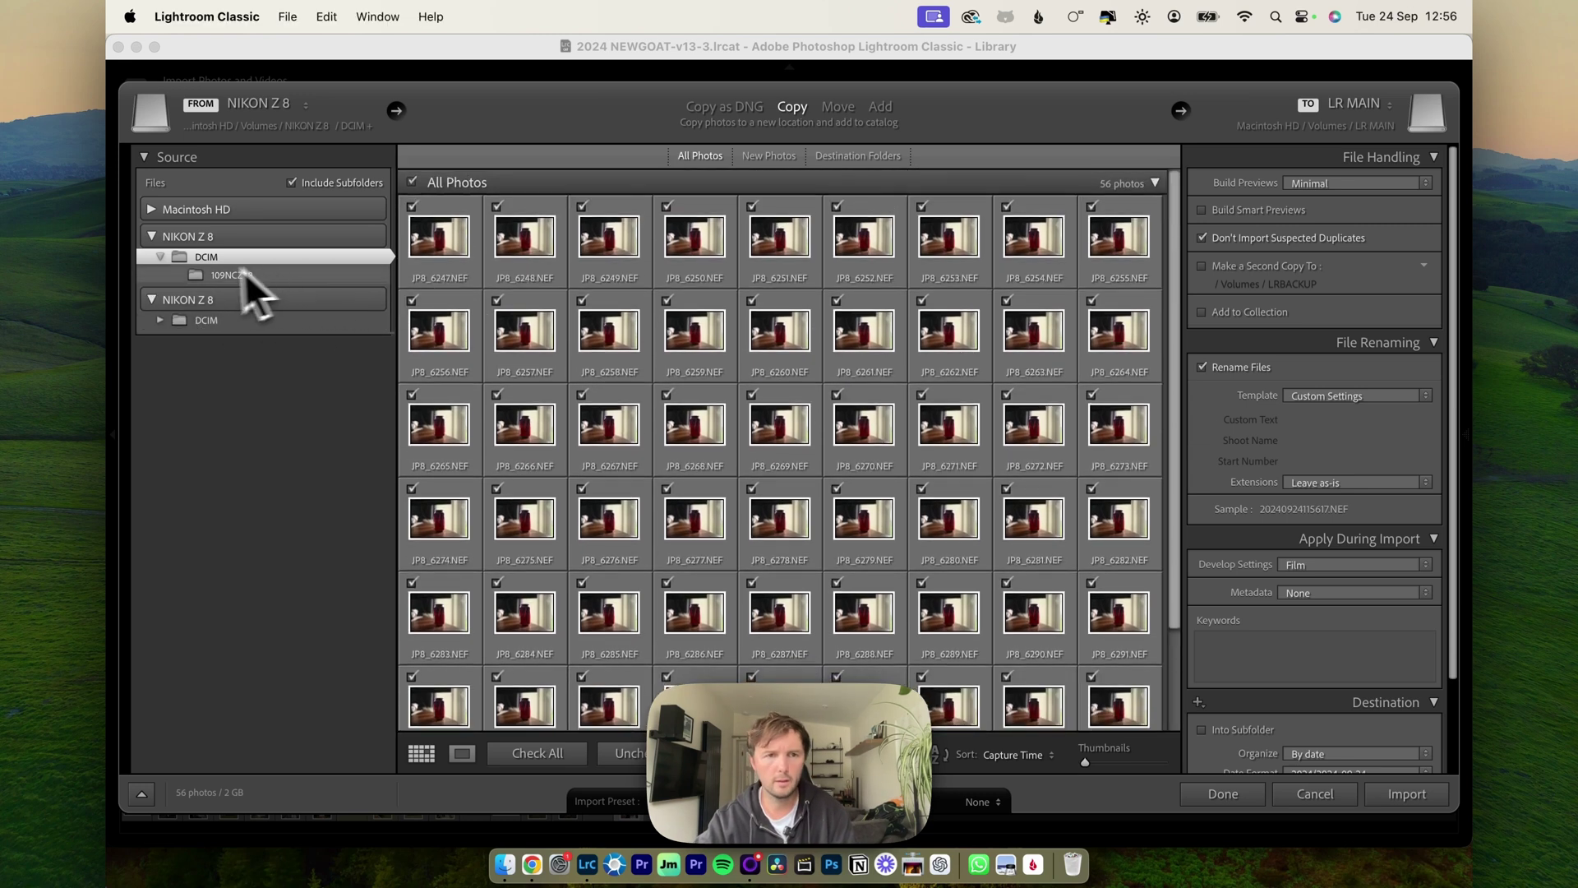
{"action": "left_click", "coordinate": [209, 319]}
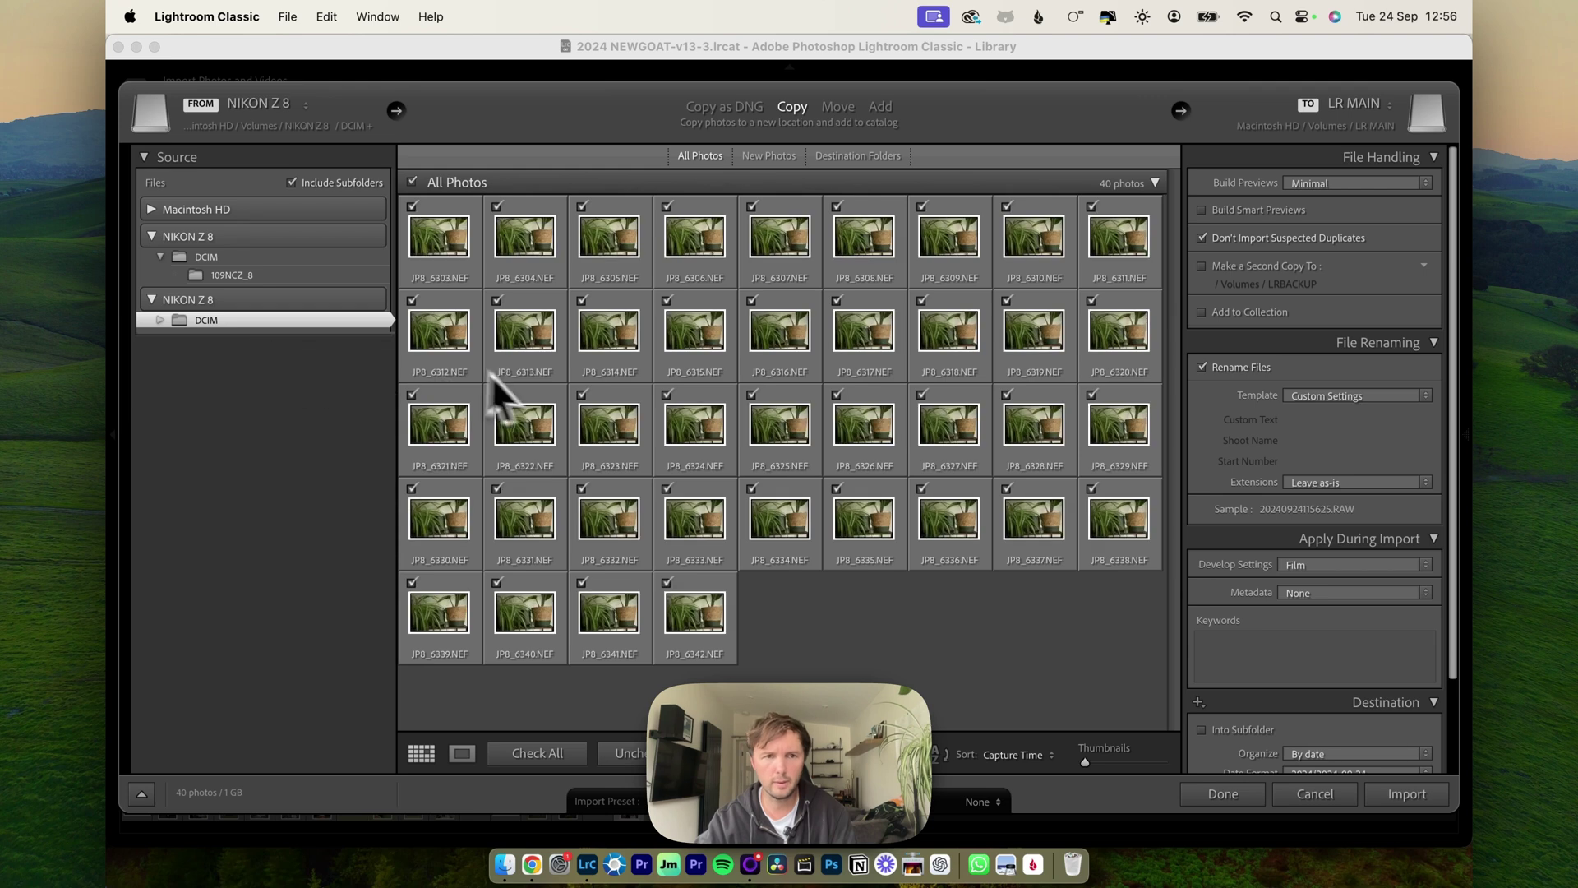
{"action": "left_click", "coordinate": [252, 260]}
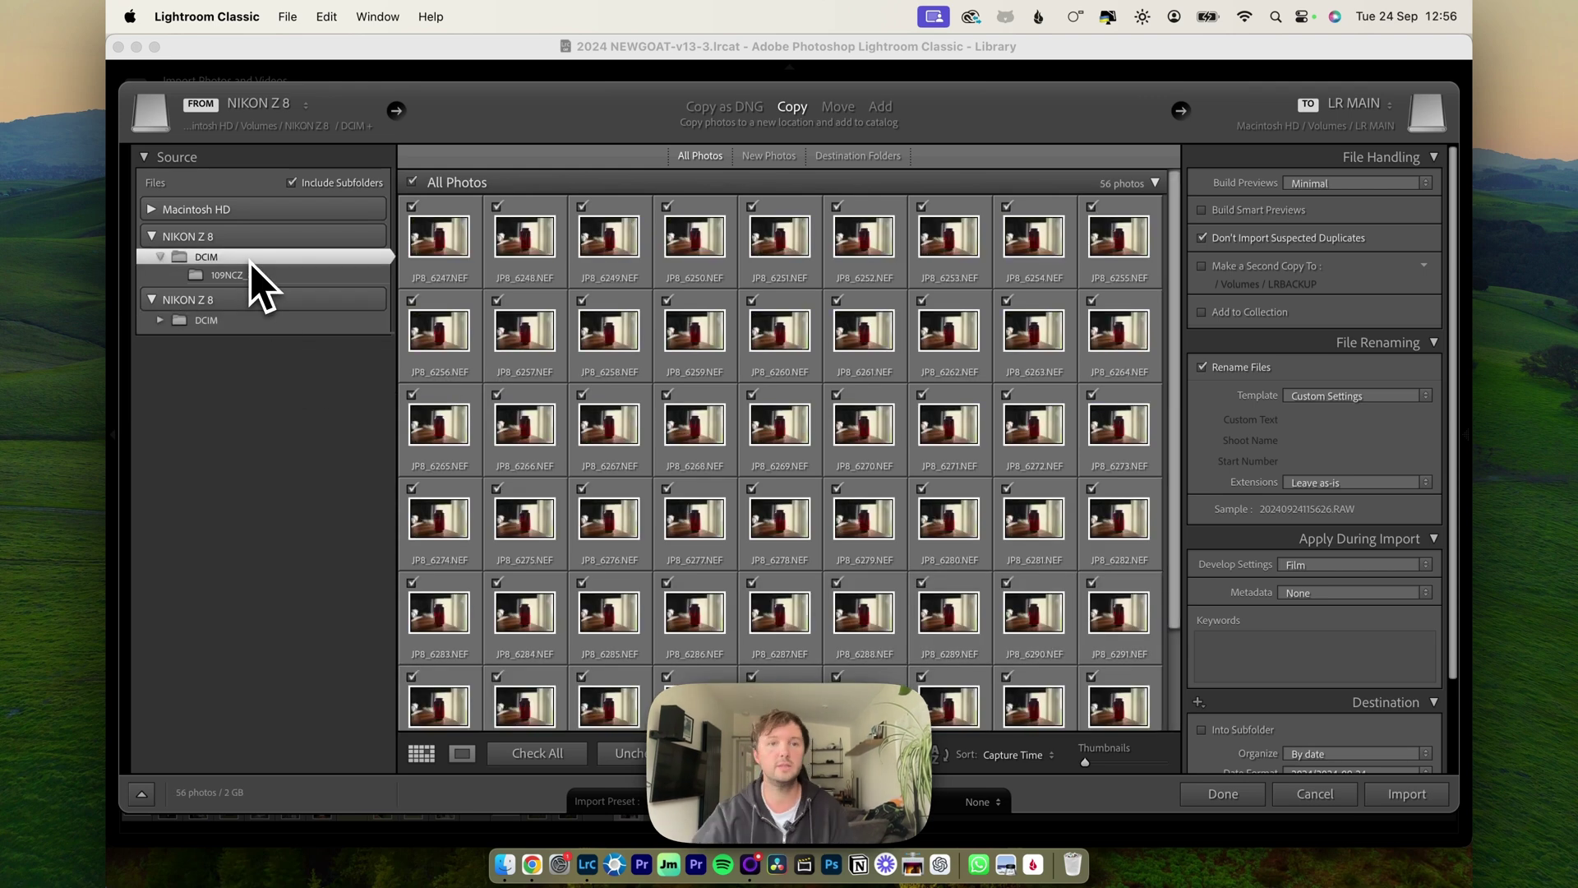
{"action": "left_click", "coordinate": [223, 322], "text": "super"}
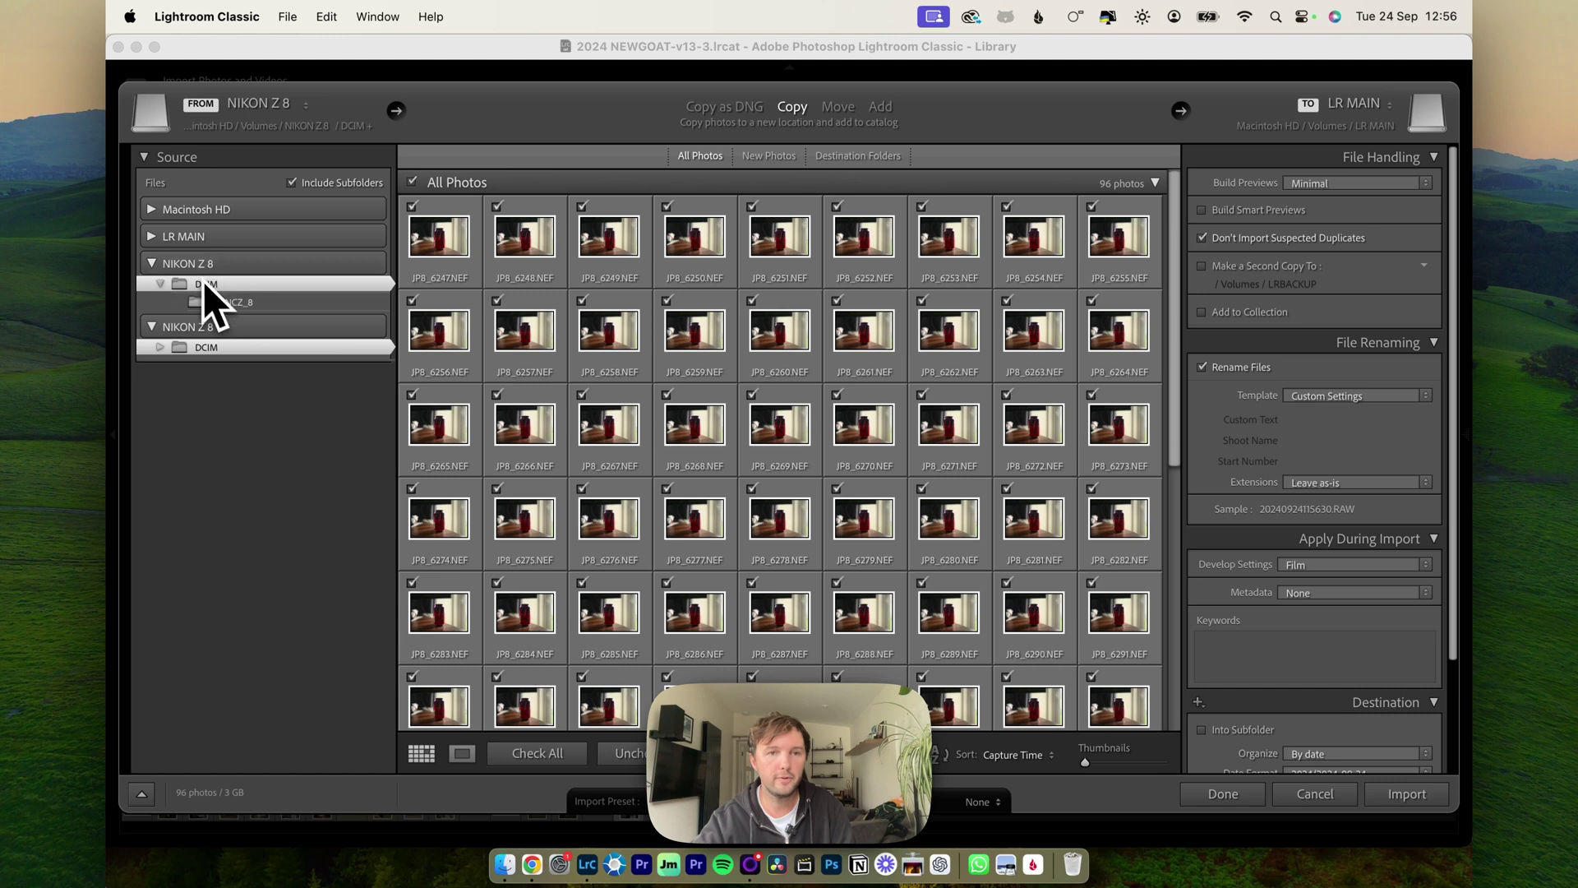
Select only the 109NCZ_8 folder as the source, and reselect both cards' DCIM folders.
{"action": "left_click", "coordinate": [248, 305]}
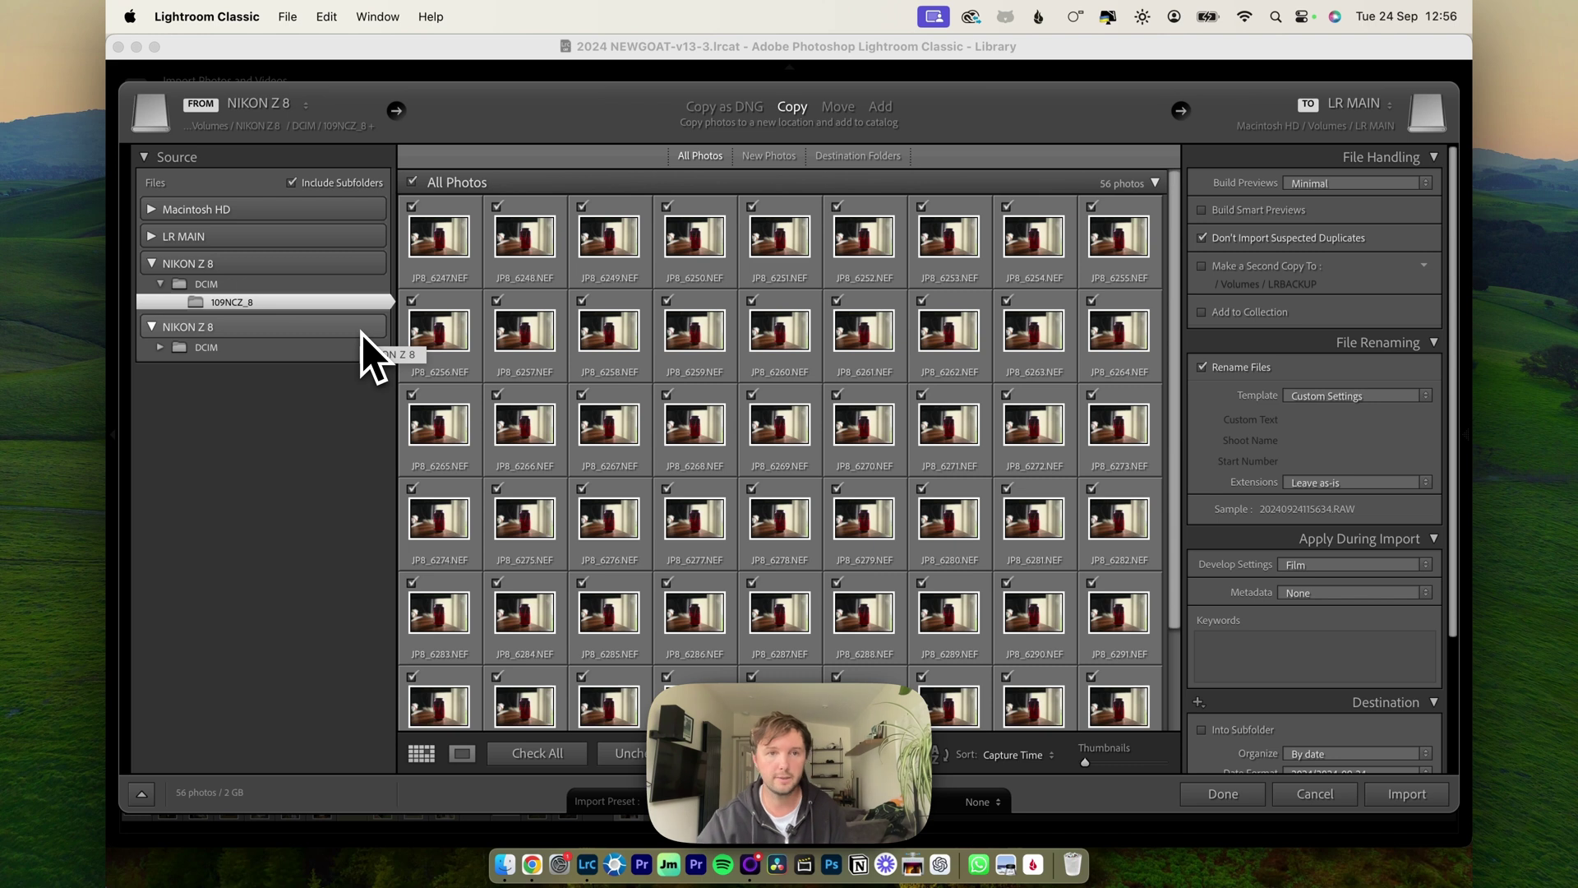
{"action": "left_click", "coordinate": [265, 285]}
{"action": "left_click", "coordinate": [224, 349], "text": "super"}
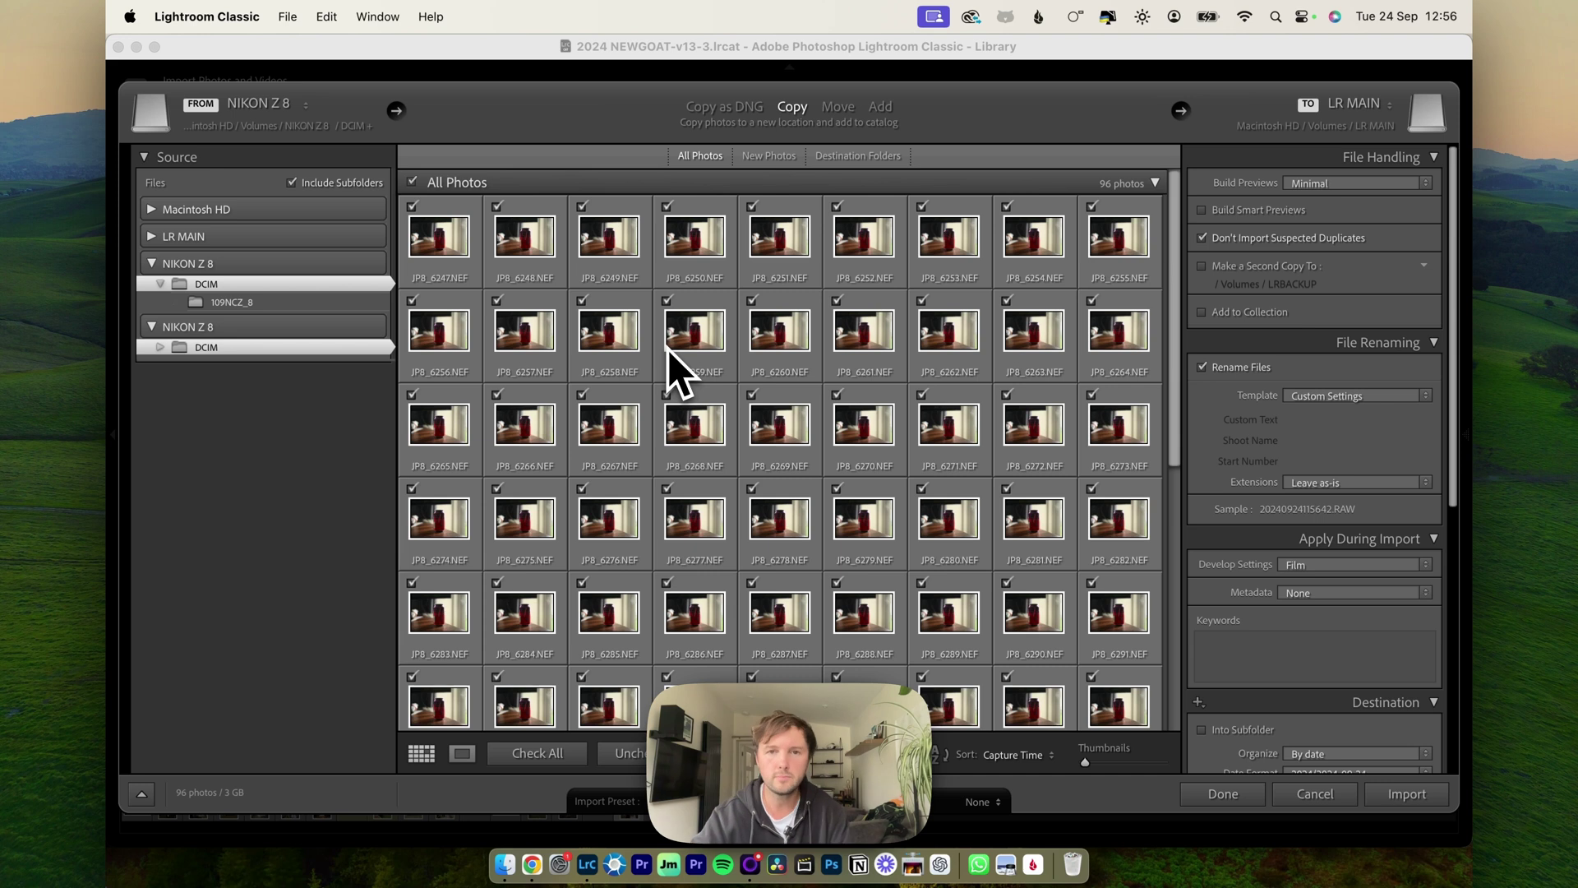
Review the combined photos from both cards and check their Capture Time sort order.
{"action": "scroll", "coordinate": [920, 346], "scroll_direction": "down", "scroll_amount": 10}
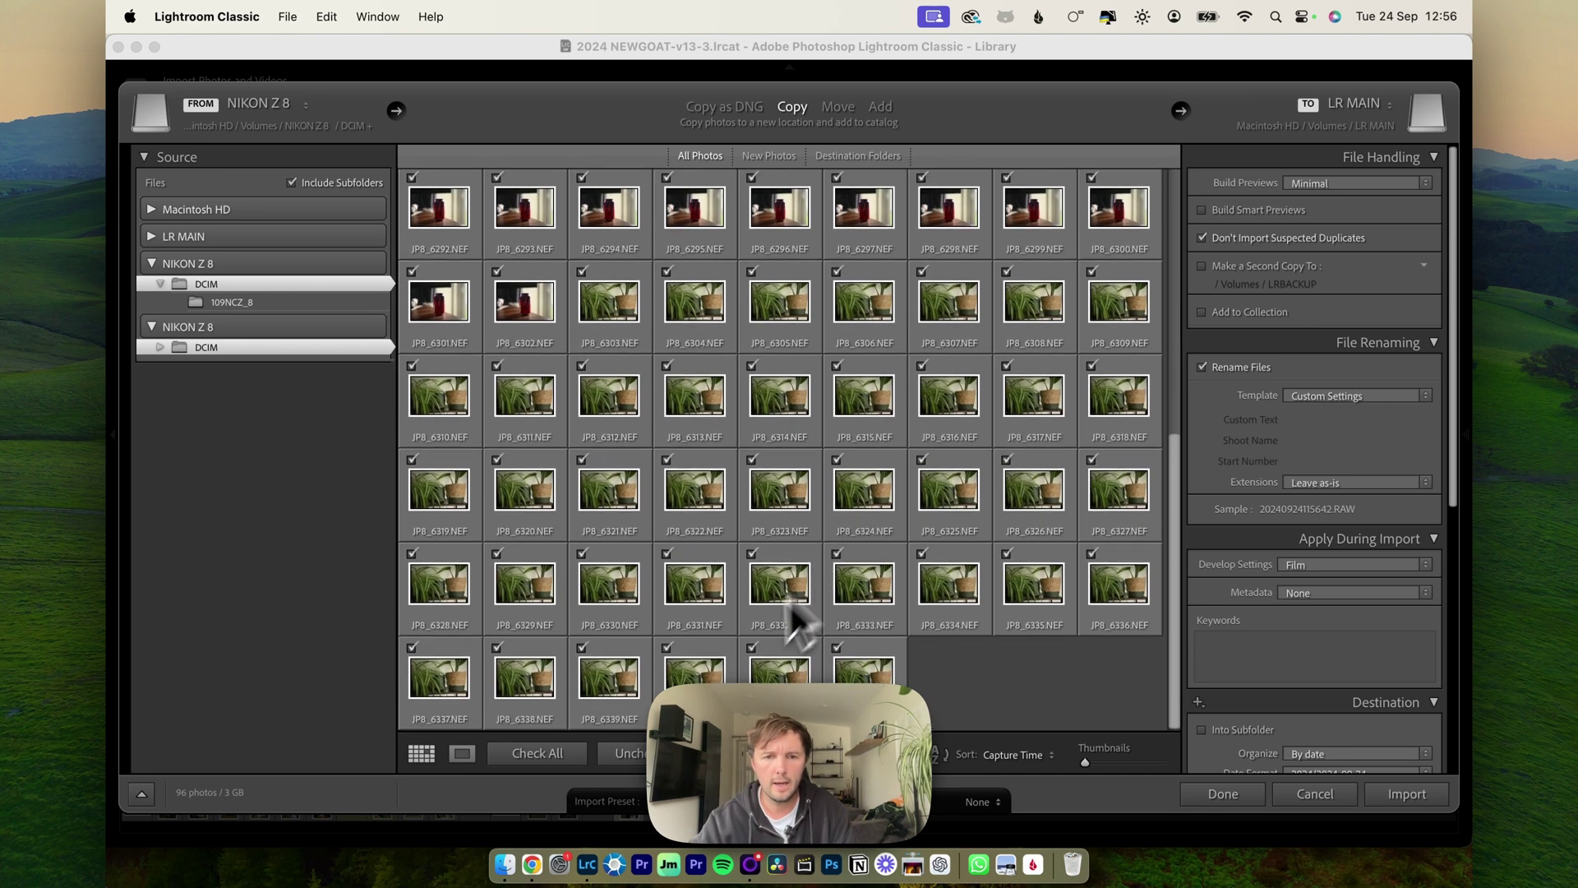
{"action": "left_click", "coordinate": [1013, 755]}
{"action": "left_click", "coordinate": [1025, 753]}
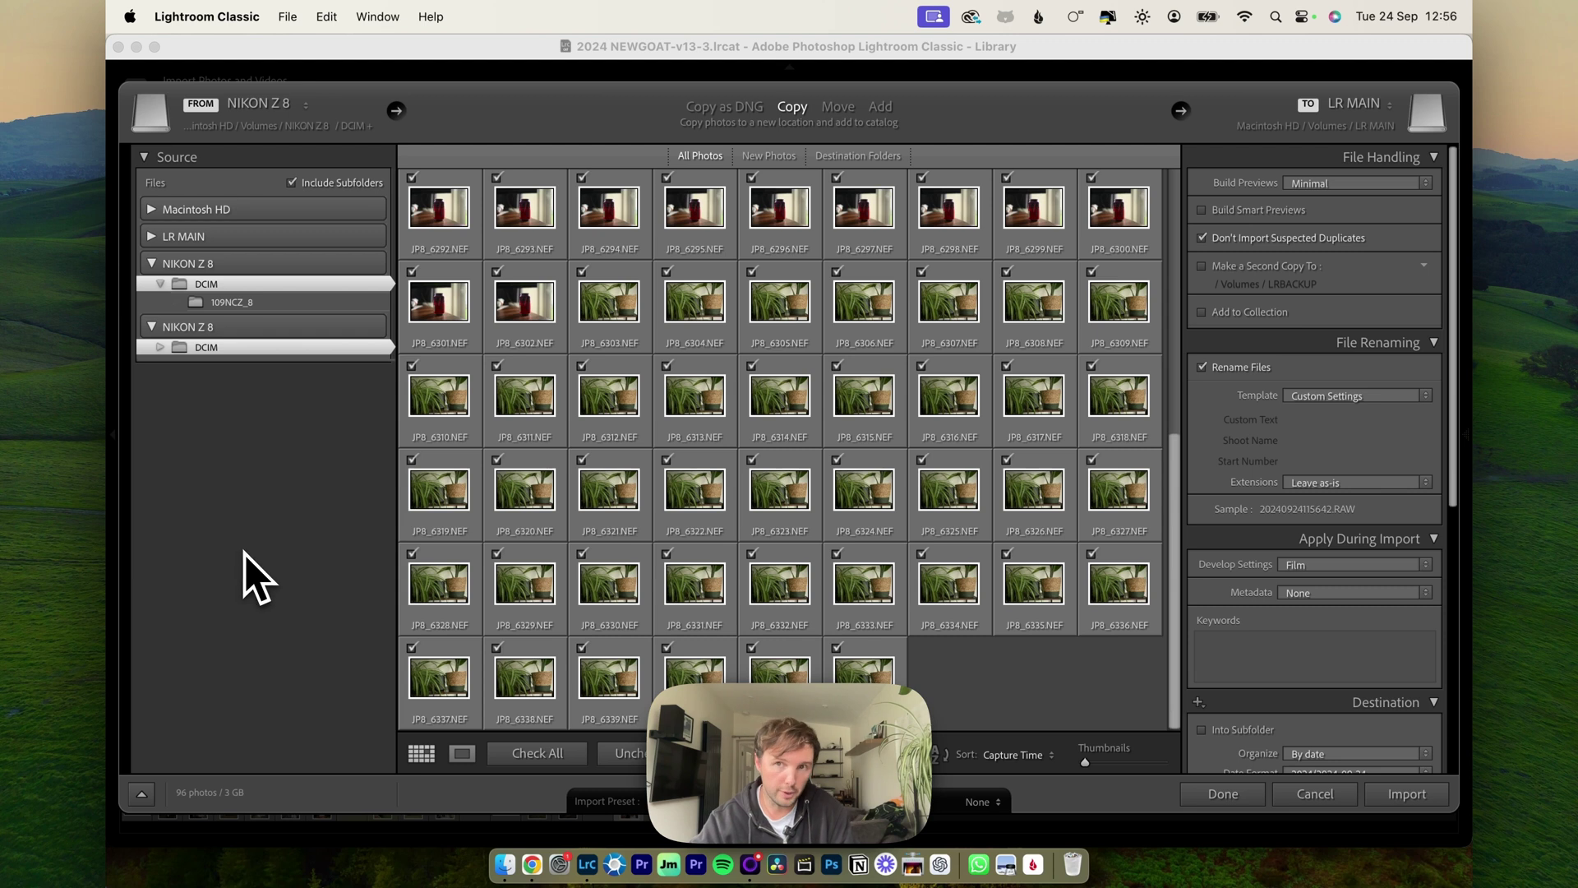
Try Standard for the import's Build Previews setting and set it back to Minimal.
{"action": "left_click", "coordinate": [1314, 185]}
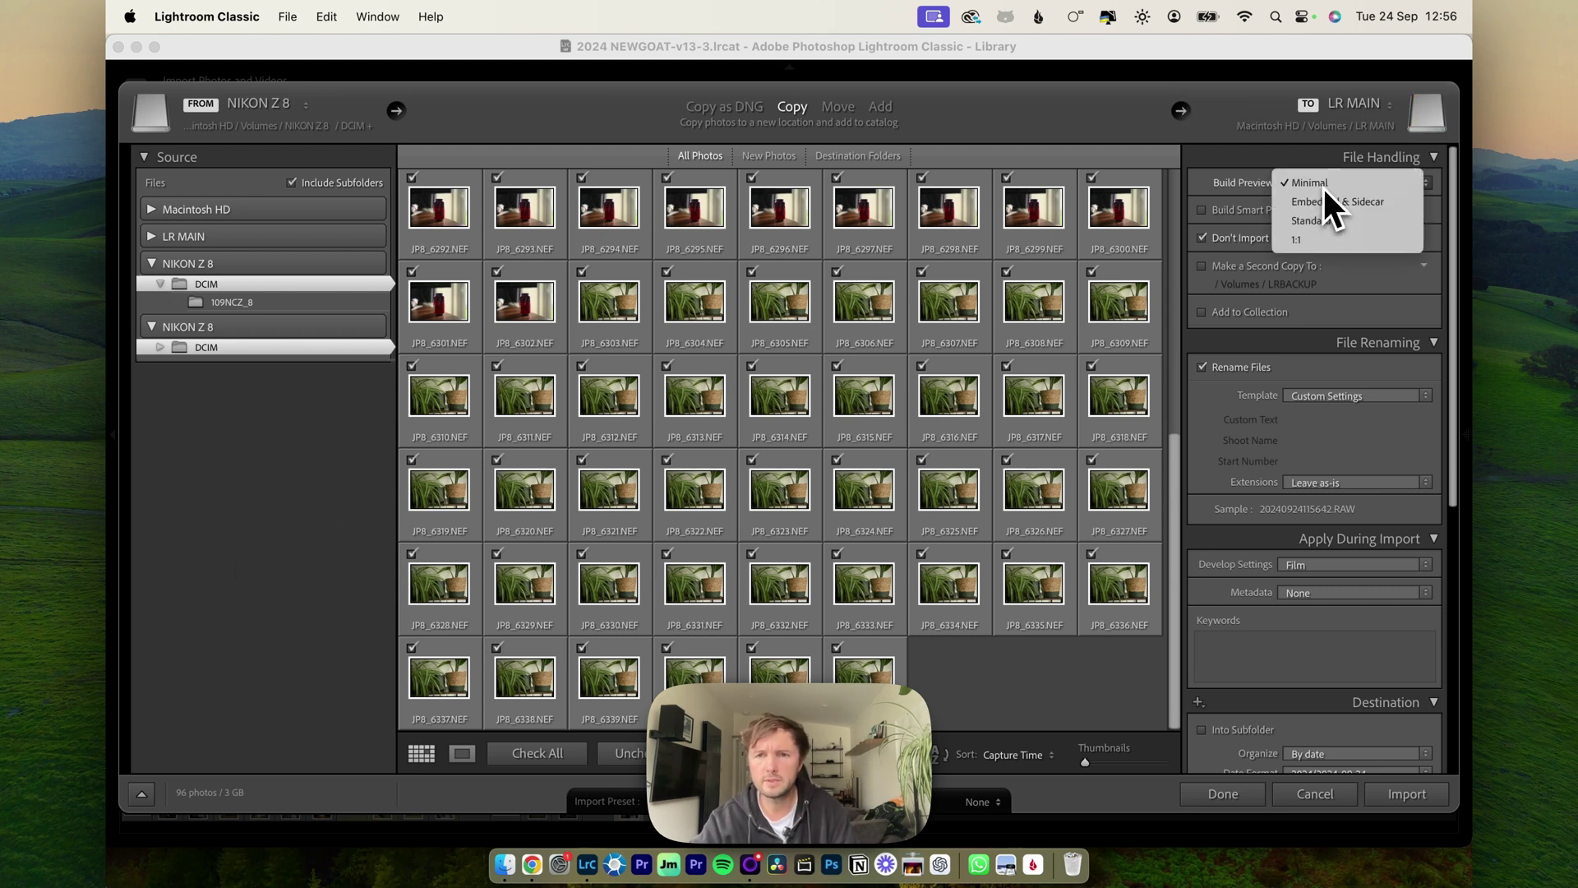
{"action": "left_click", "coordinate": [1322, 185]}
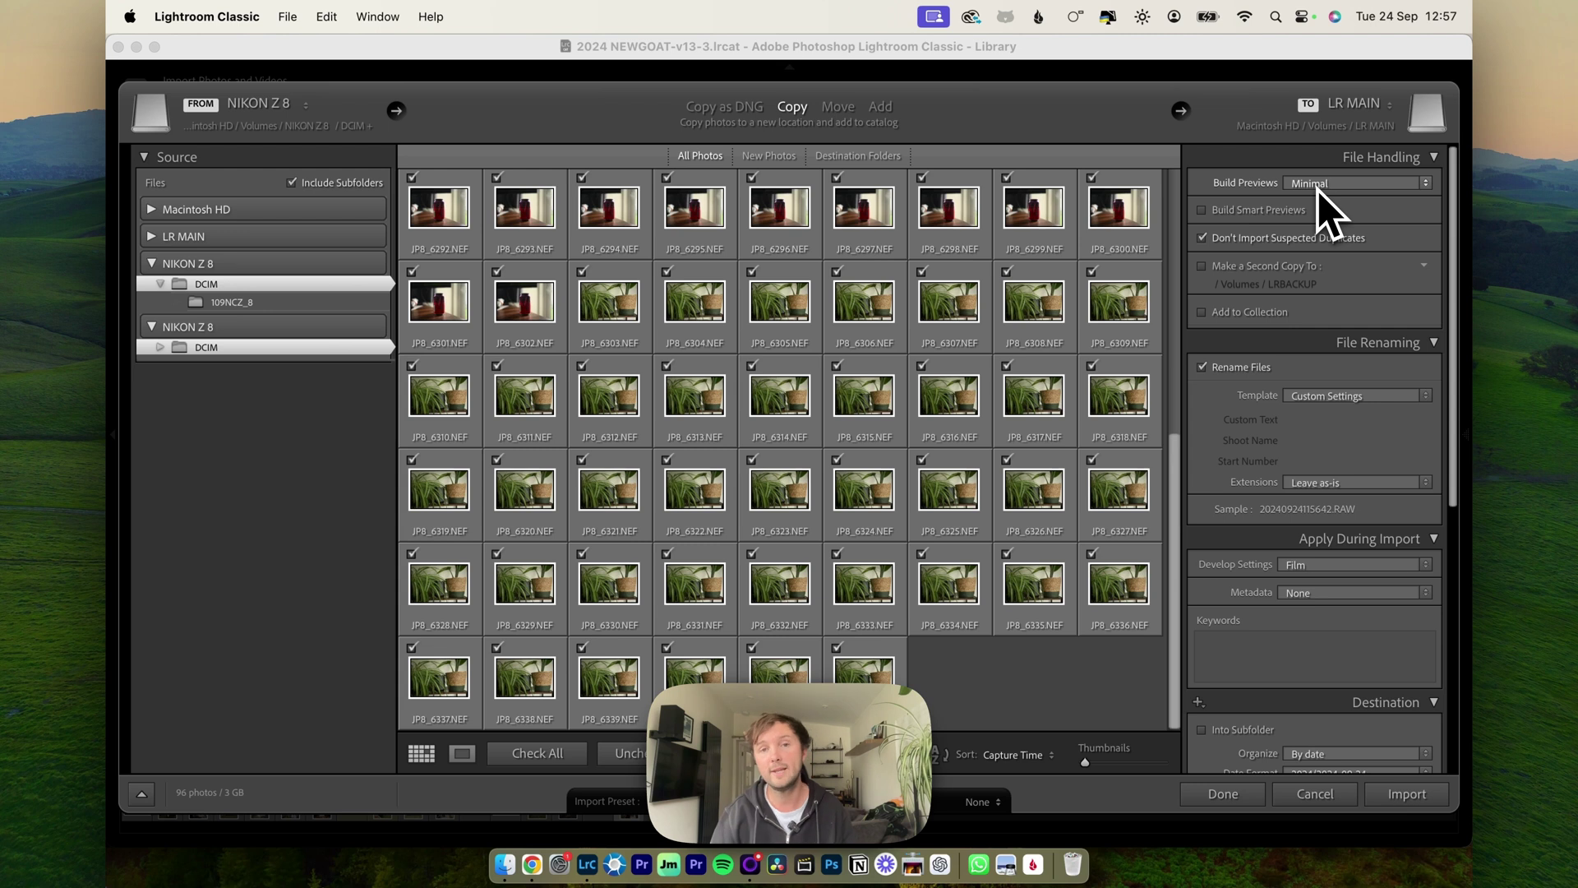
{"action": "left_click", "coordinate": [1319, 190]}
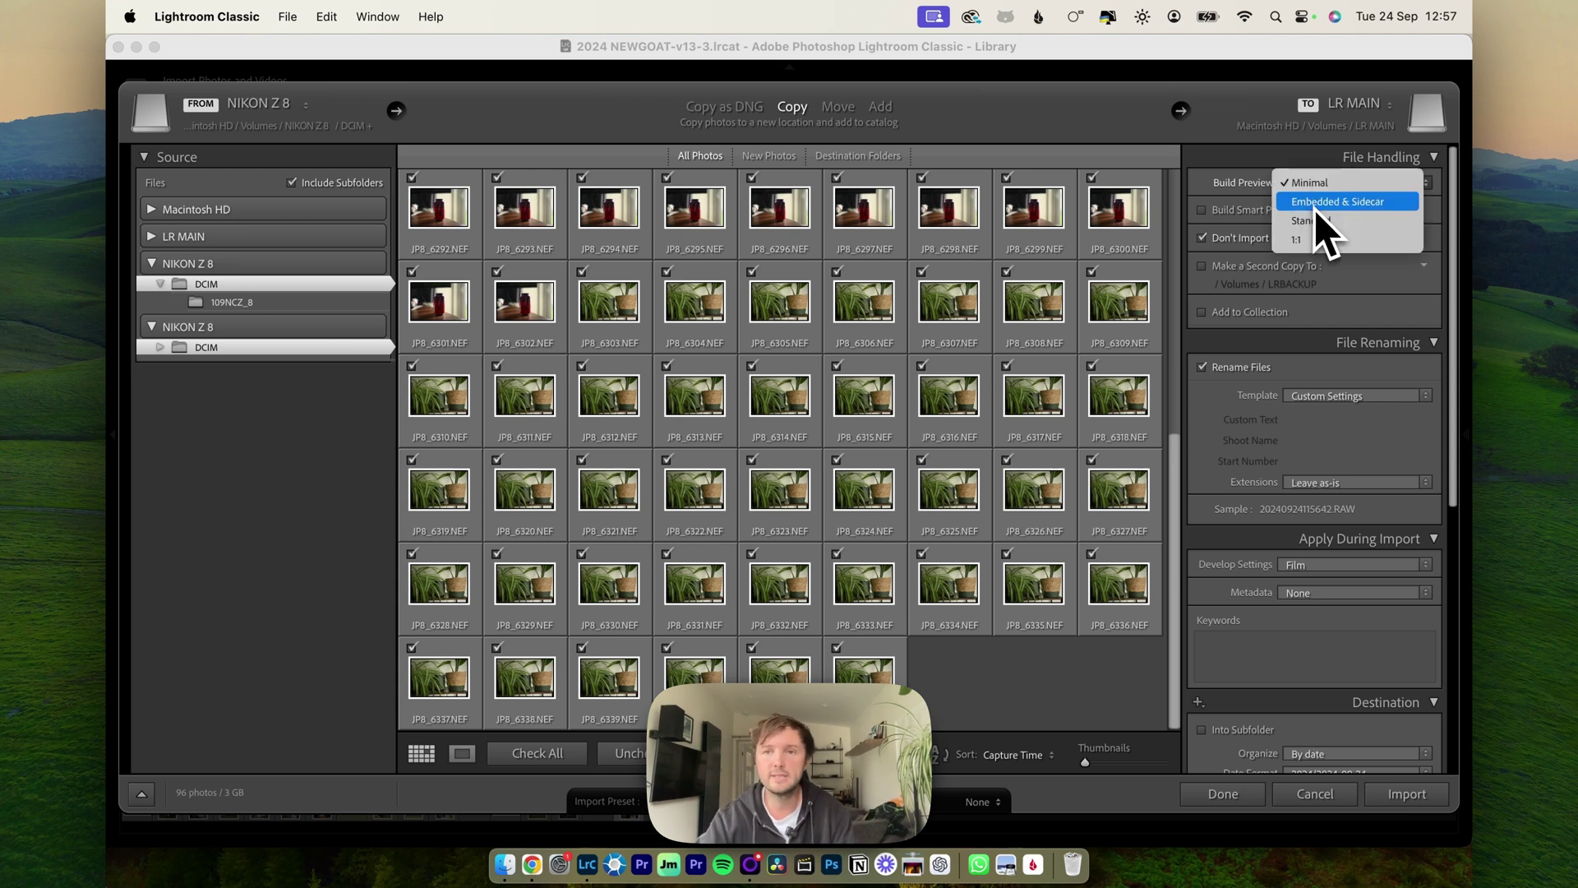
{"action": "left_click", "coordinate": [1311, 218]}
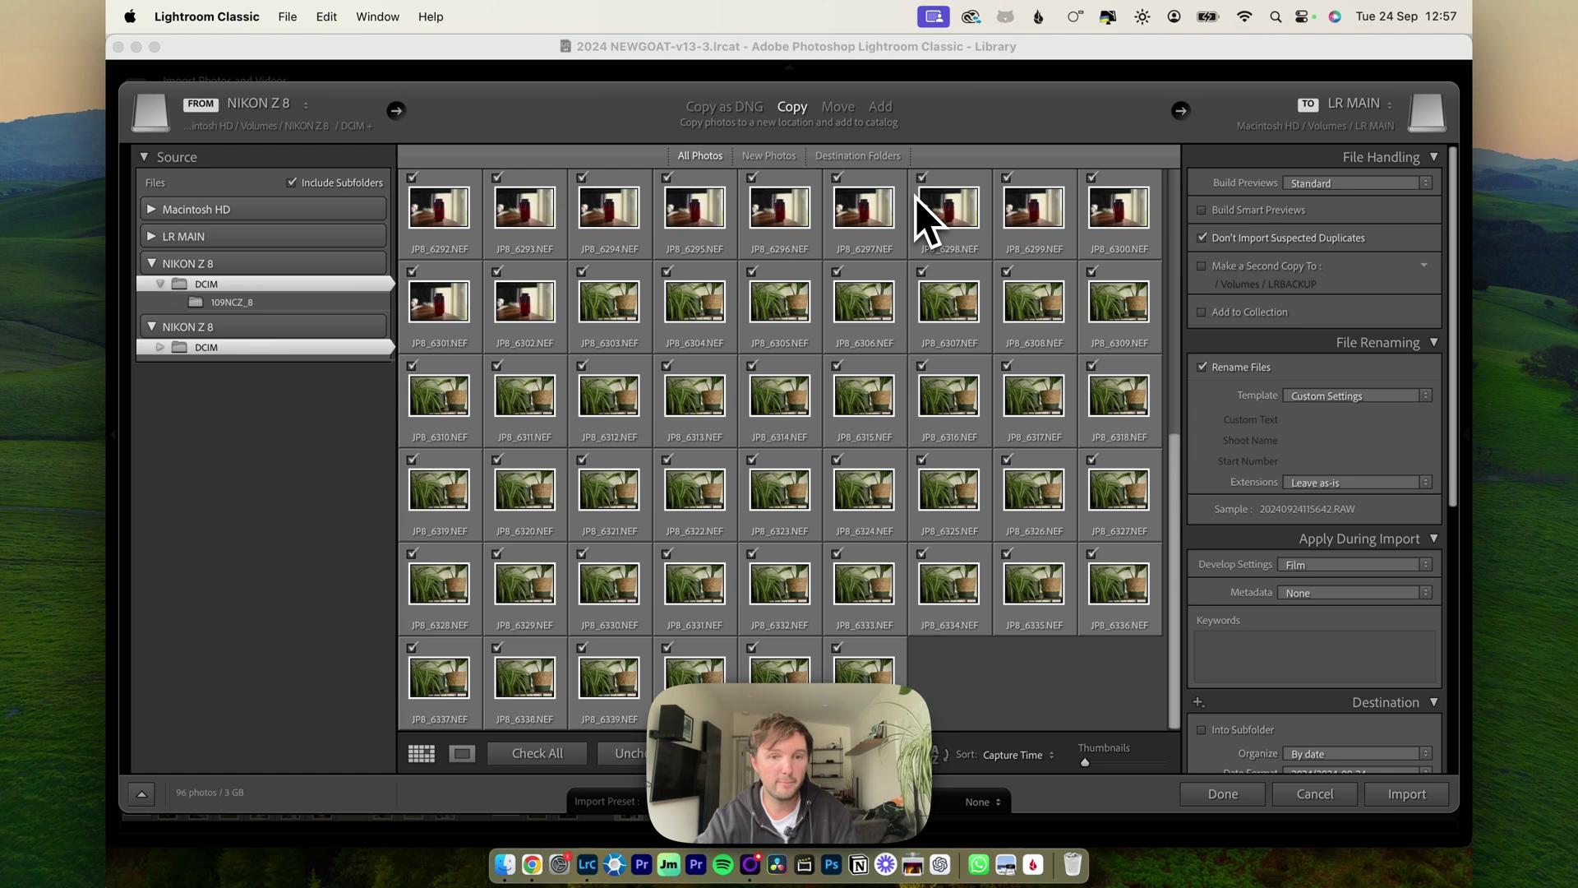
{"action": "mouse_move", "coordinate": [915, 199]}
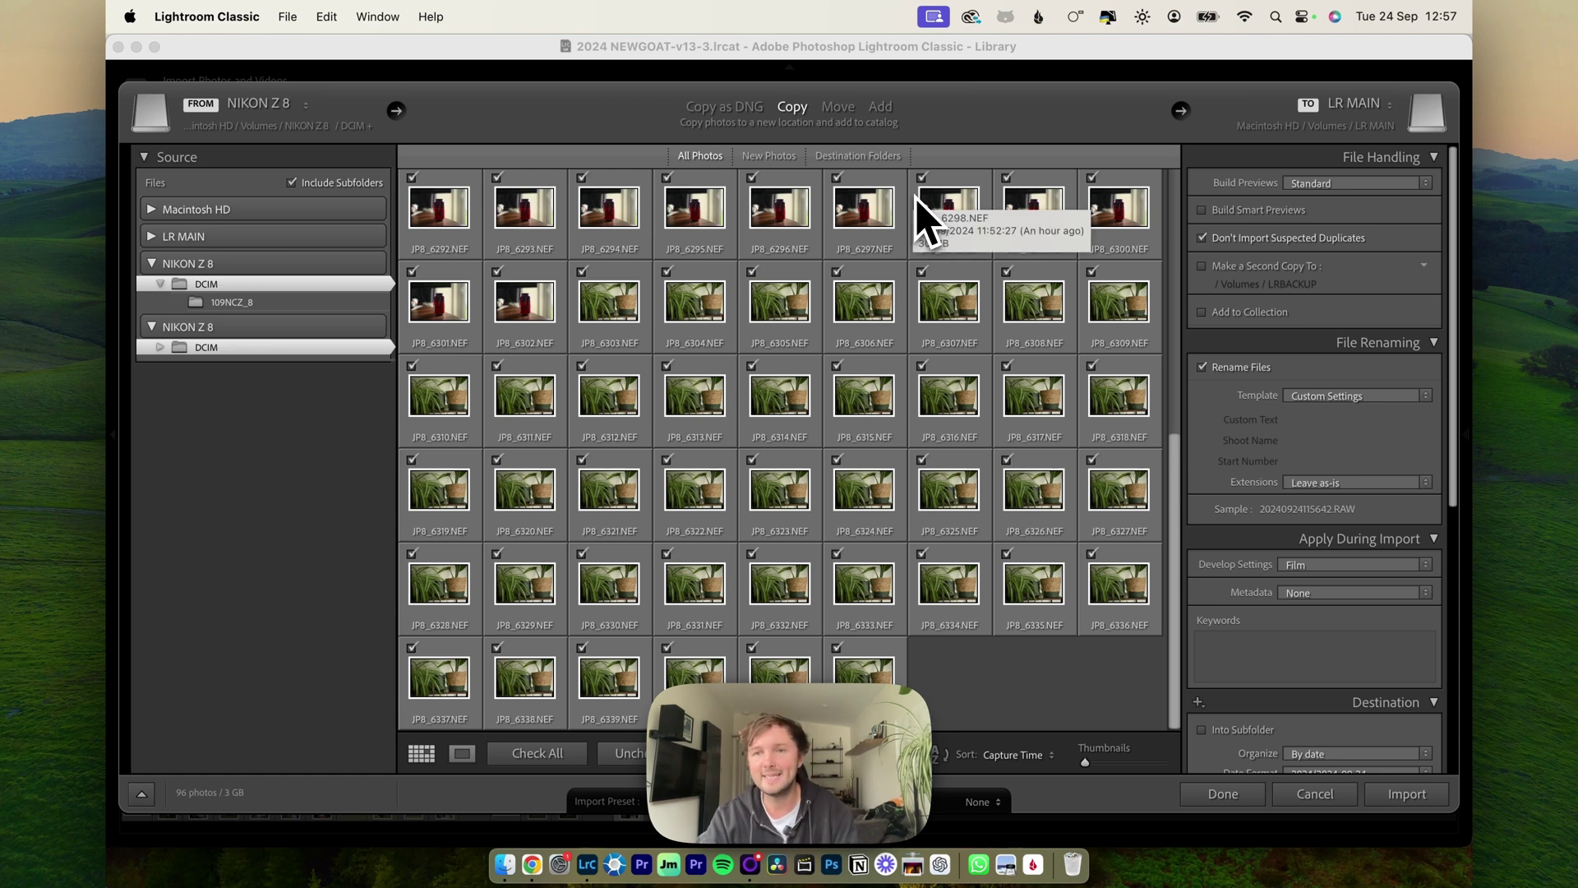
{"action": "left_click", "coordinate": [1317, 189]}
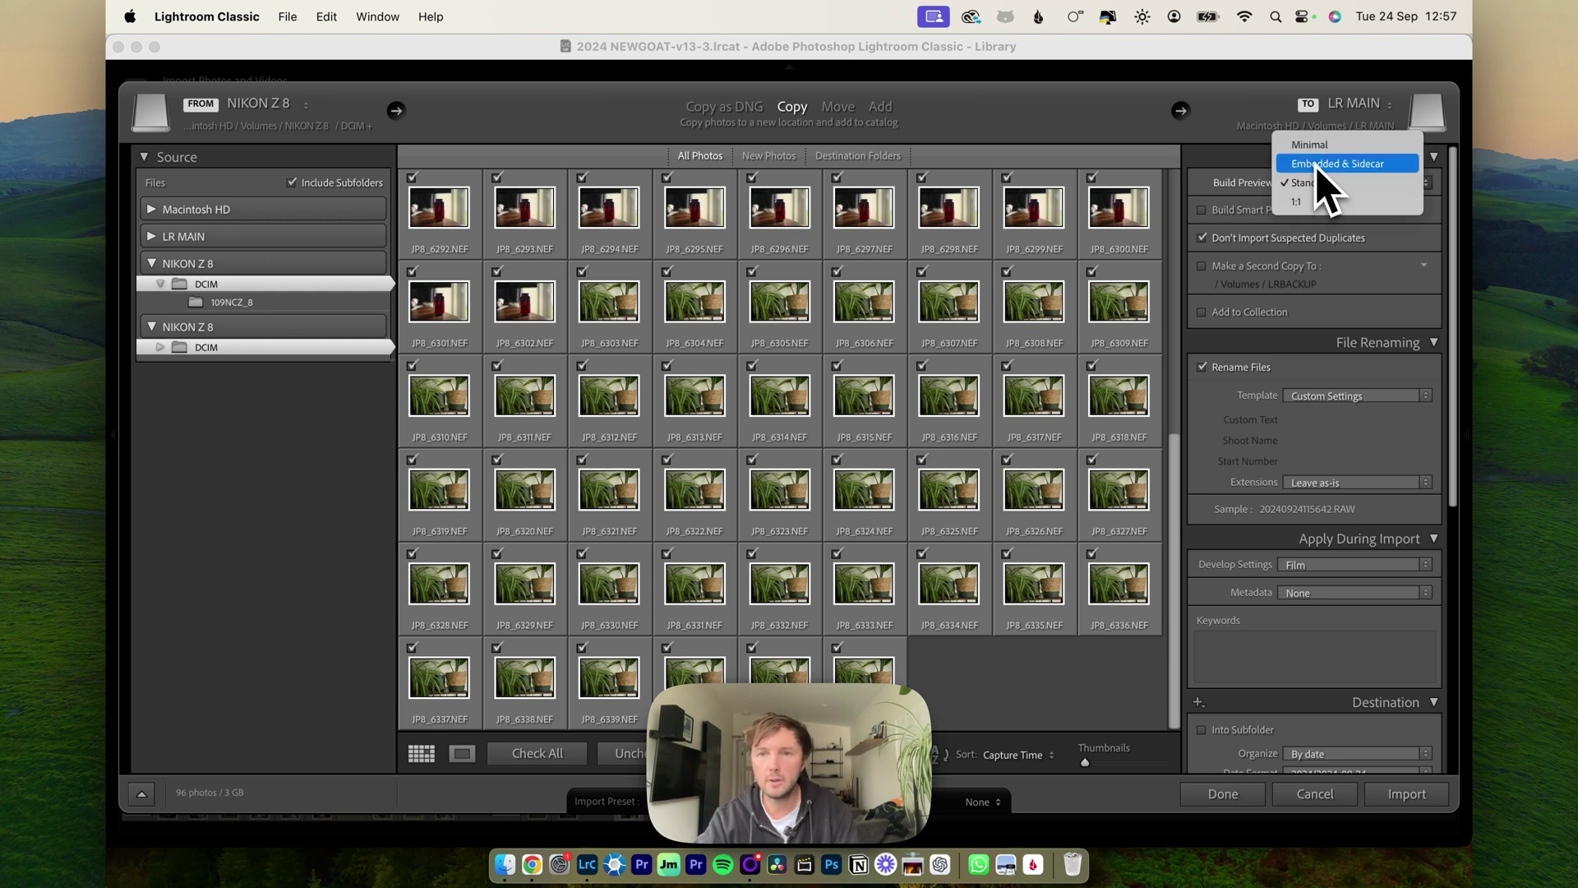
{"action": "left_click", "coordinate": [1325, 148]}
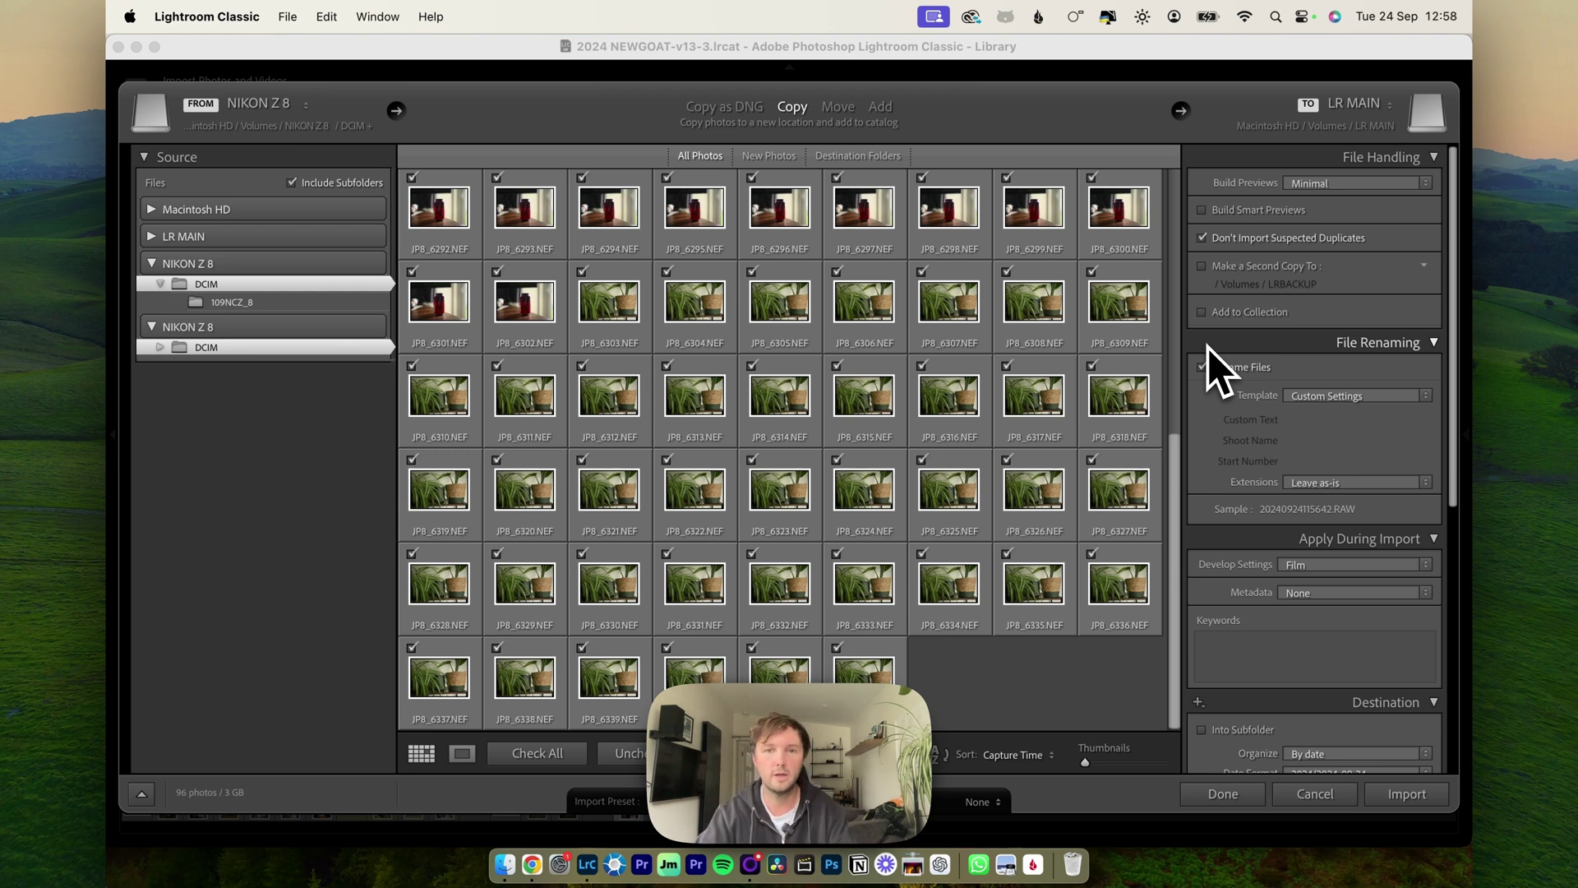
Turn the Rename Files option off and back on for the import.
{"action": "scroll", "coordinate": [1110, 374], "scroll_direction": "up", "scroll_amount": 5}
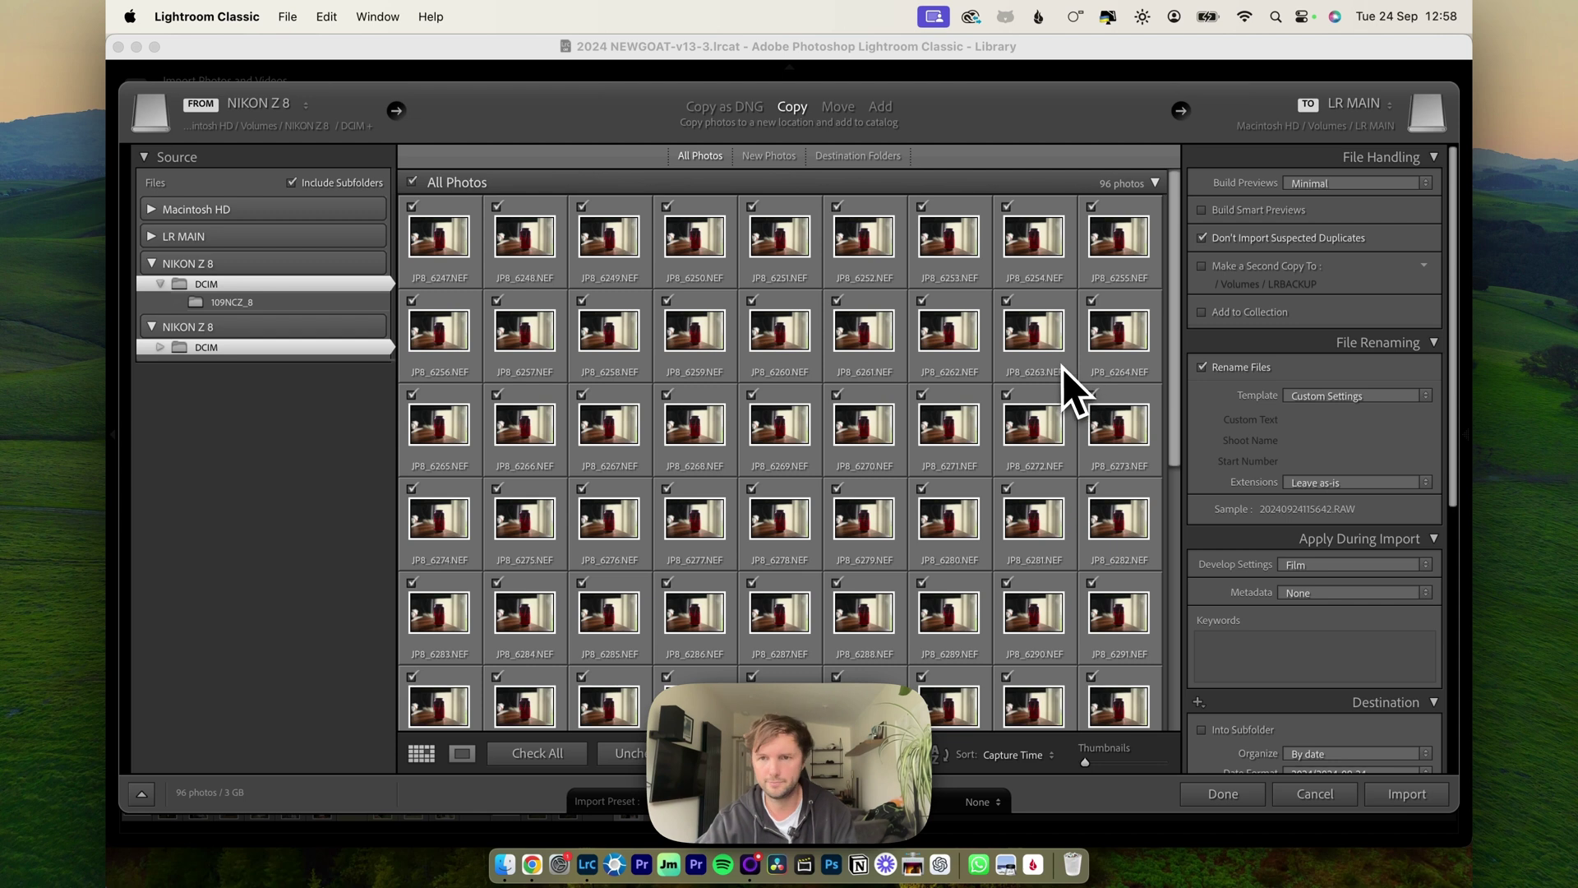
{"action": "scroll", "coordinate": [1063, 368], "scroll_direction": "down", "scroll_amount": 5}
{"action": "left_click", "coordinate": [1202, 367]}
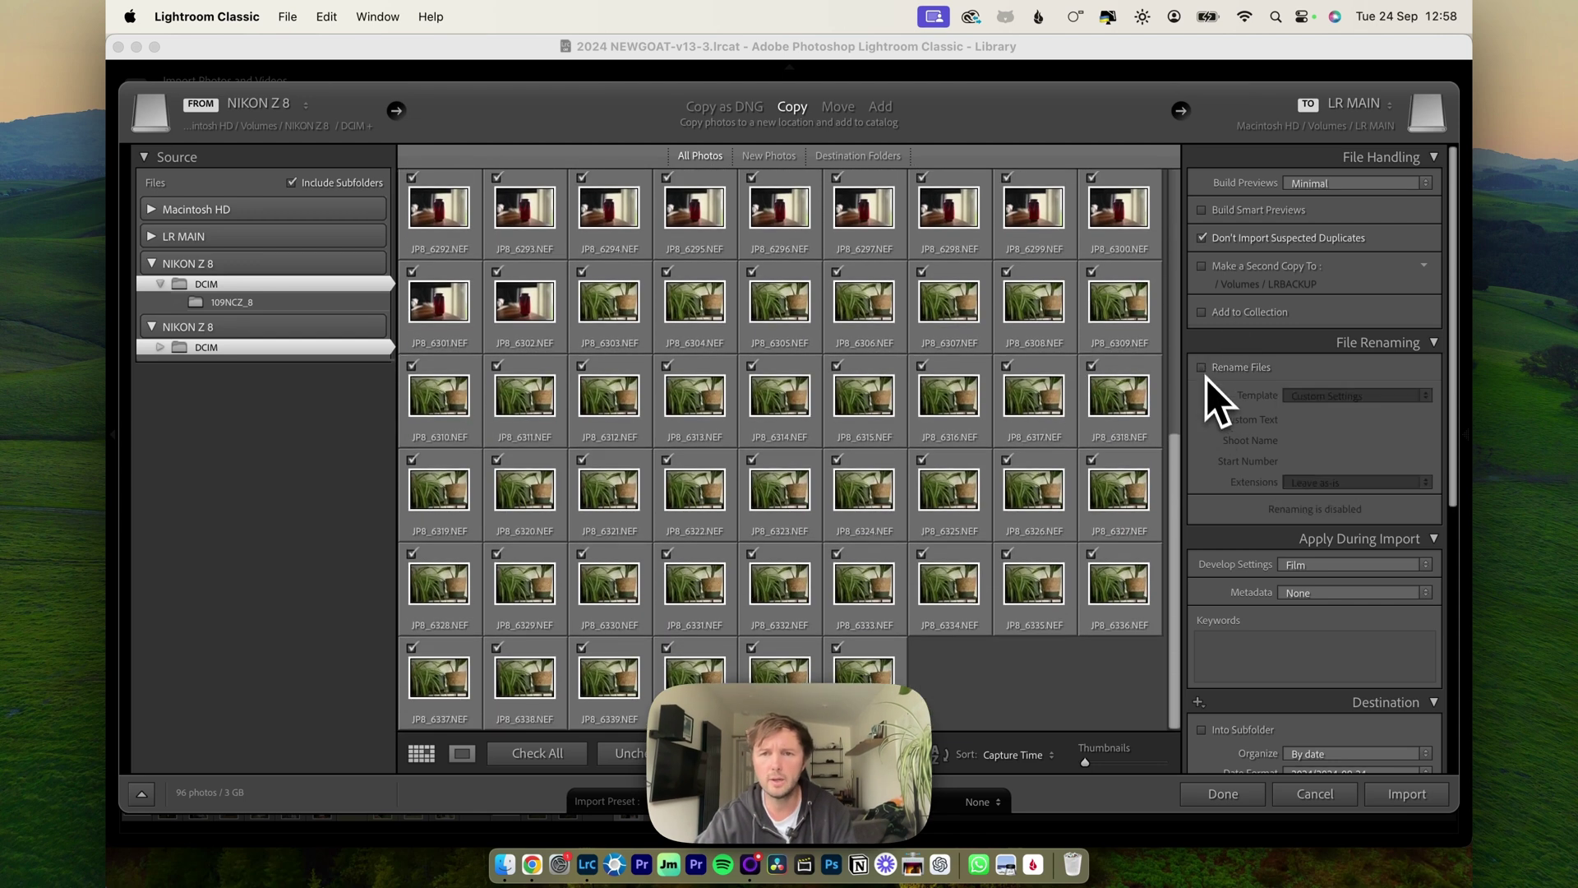
{"action": "left_click", "coordinate": [1203, 371]}
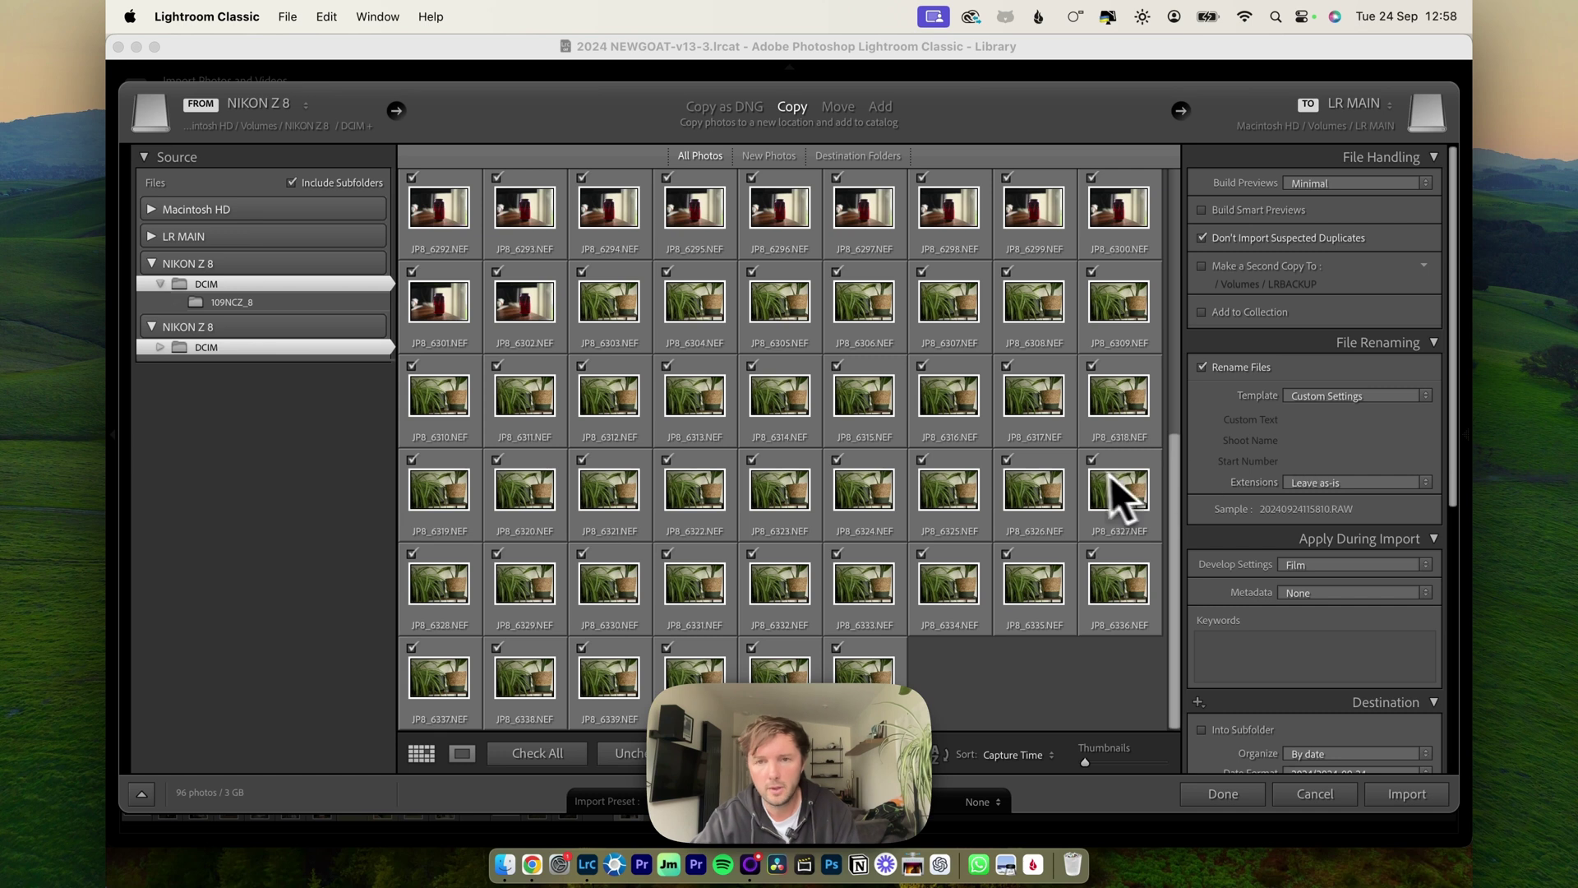
View one of the plant photos enlarged, return to the thumbnail grid and clear the photo selection.
{"action": "double_click", "coordinate": [1026, 495]}
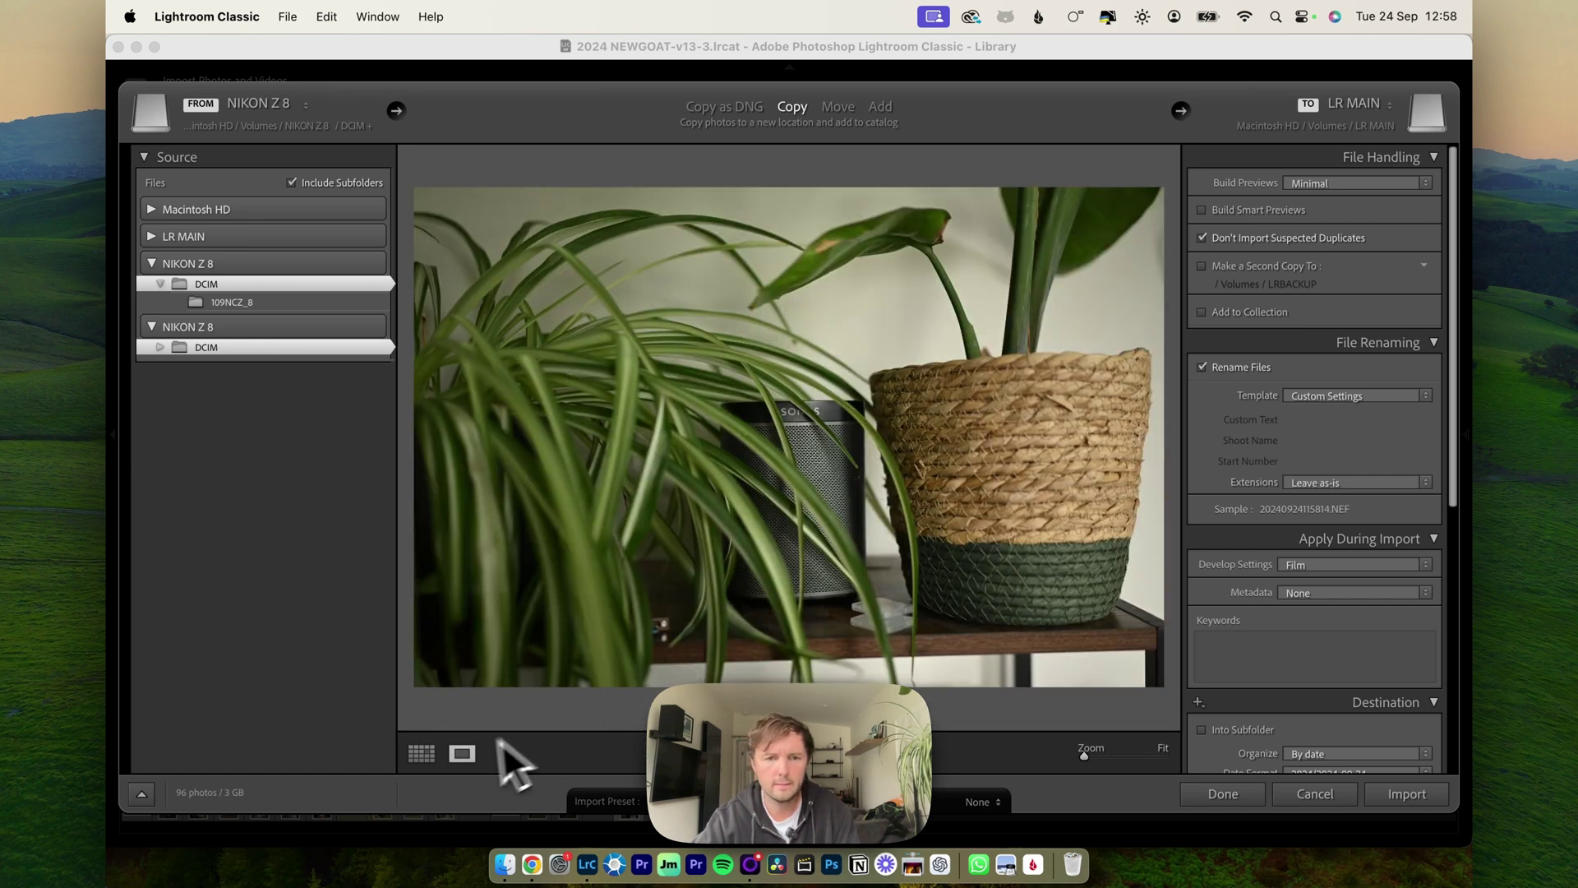
{"action": "left_click", "coordinate": [424, 754]}
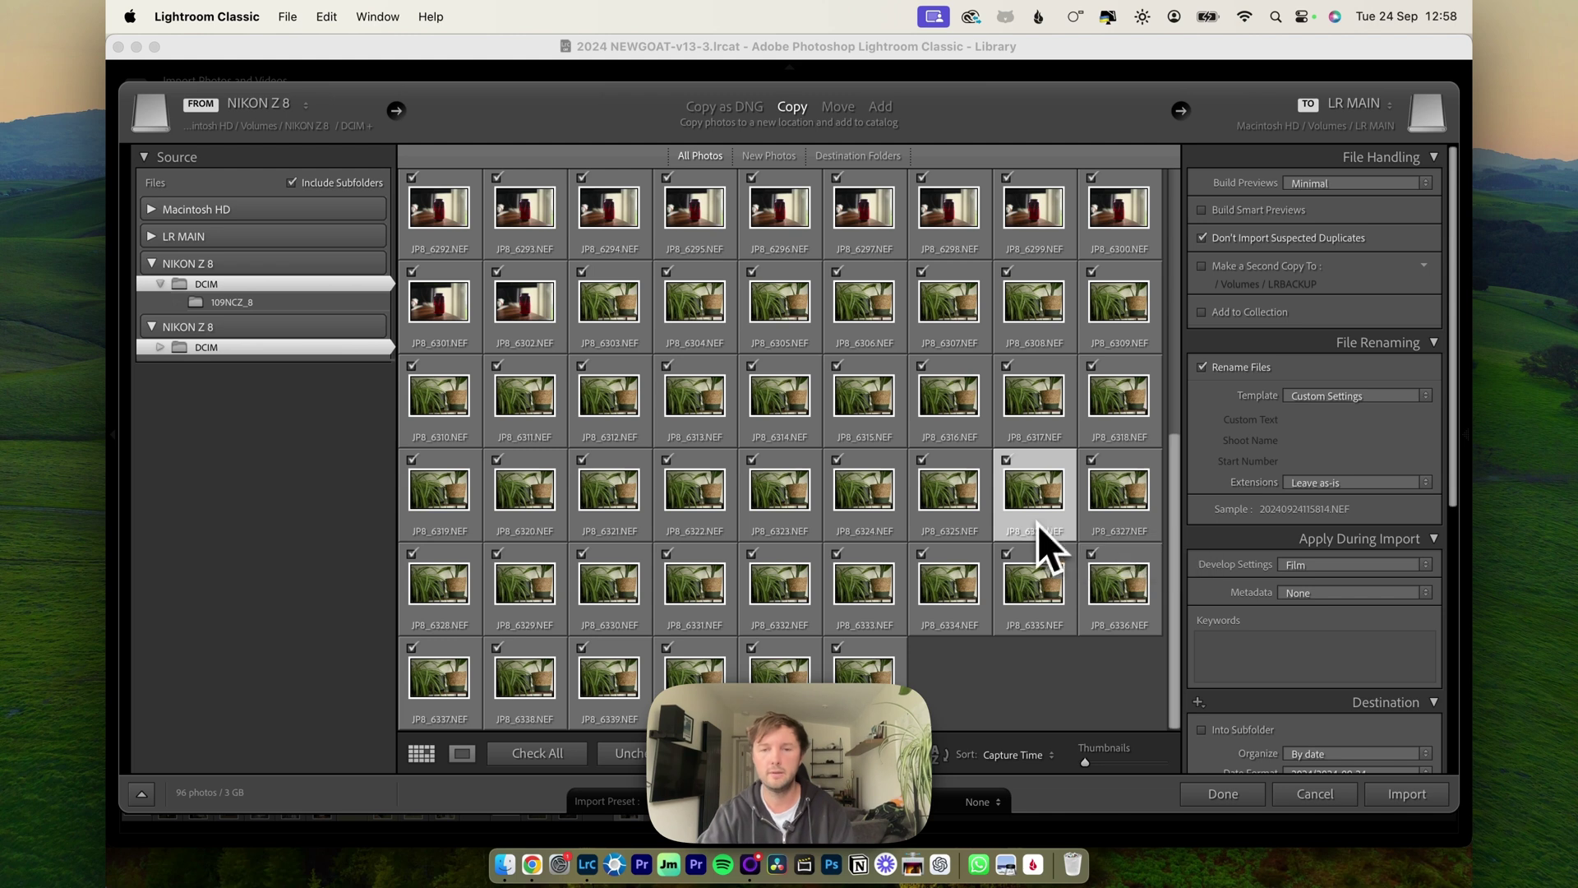
{"action": "left_click", "coordinate": [1055, 670]}
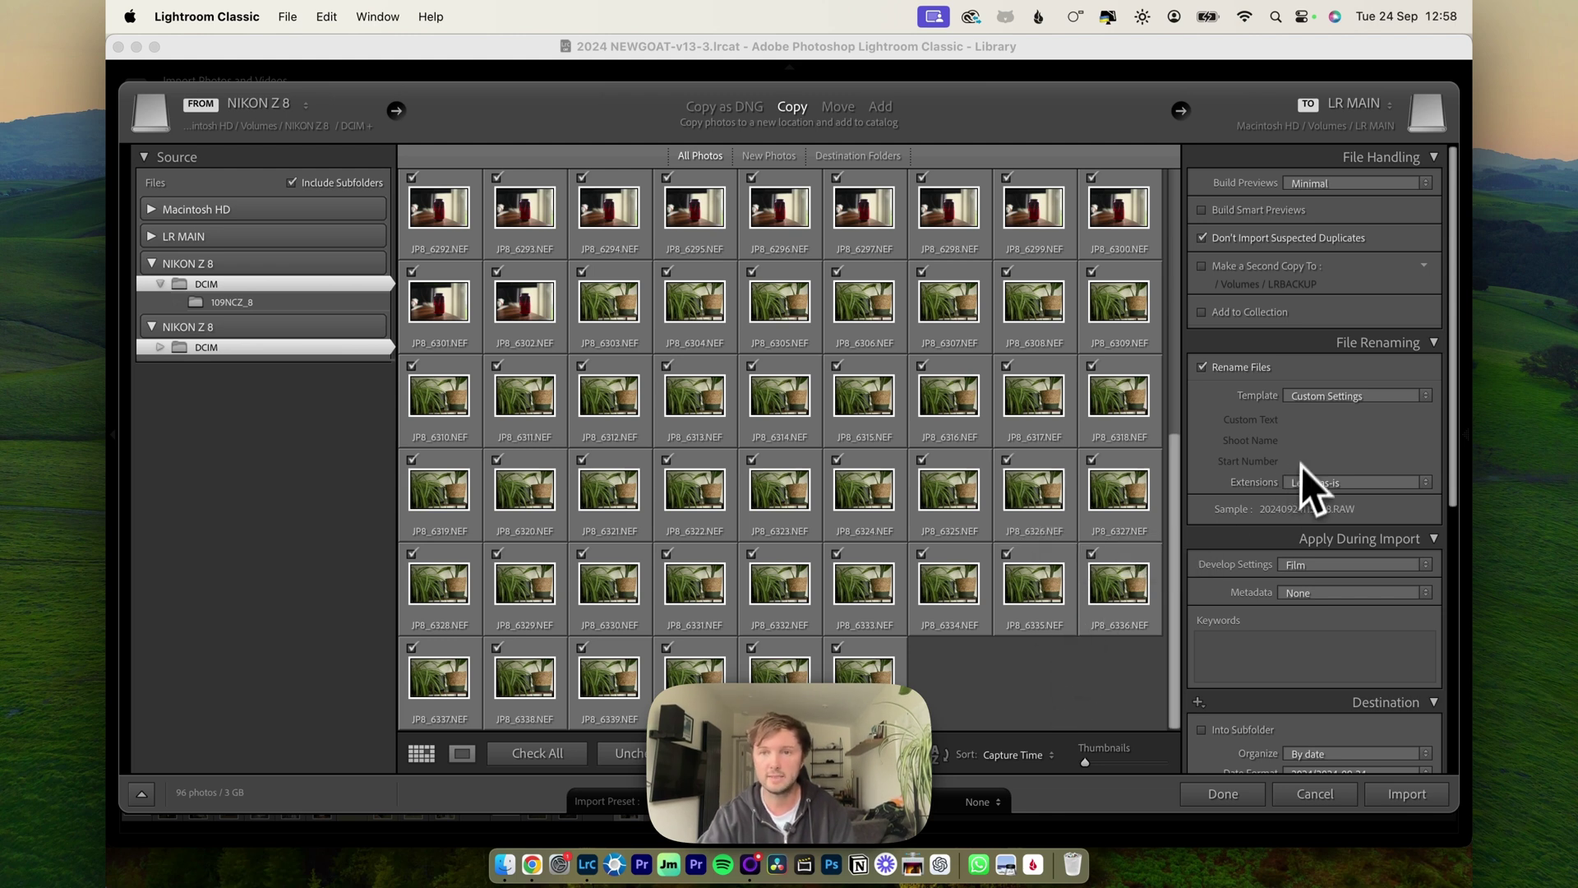
Open the Filename Template Editor for the import's renaming template.
{"action": "left_click", "coordinate": [1305, 399]}
{"action": "left_click", "coordinate": [1314, 604]}
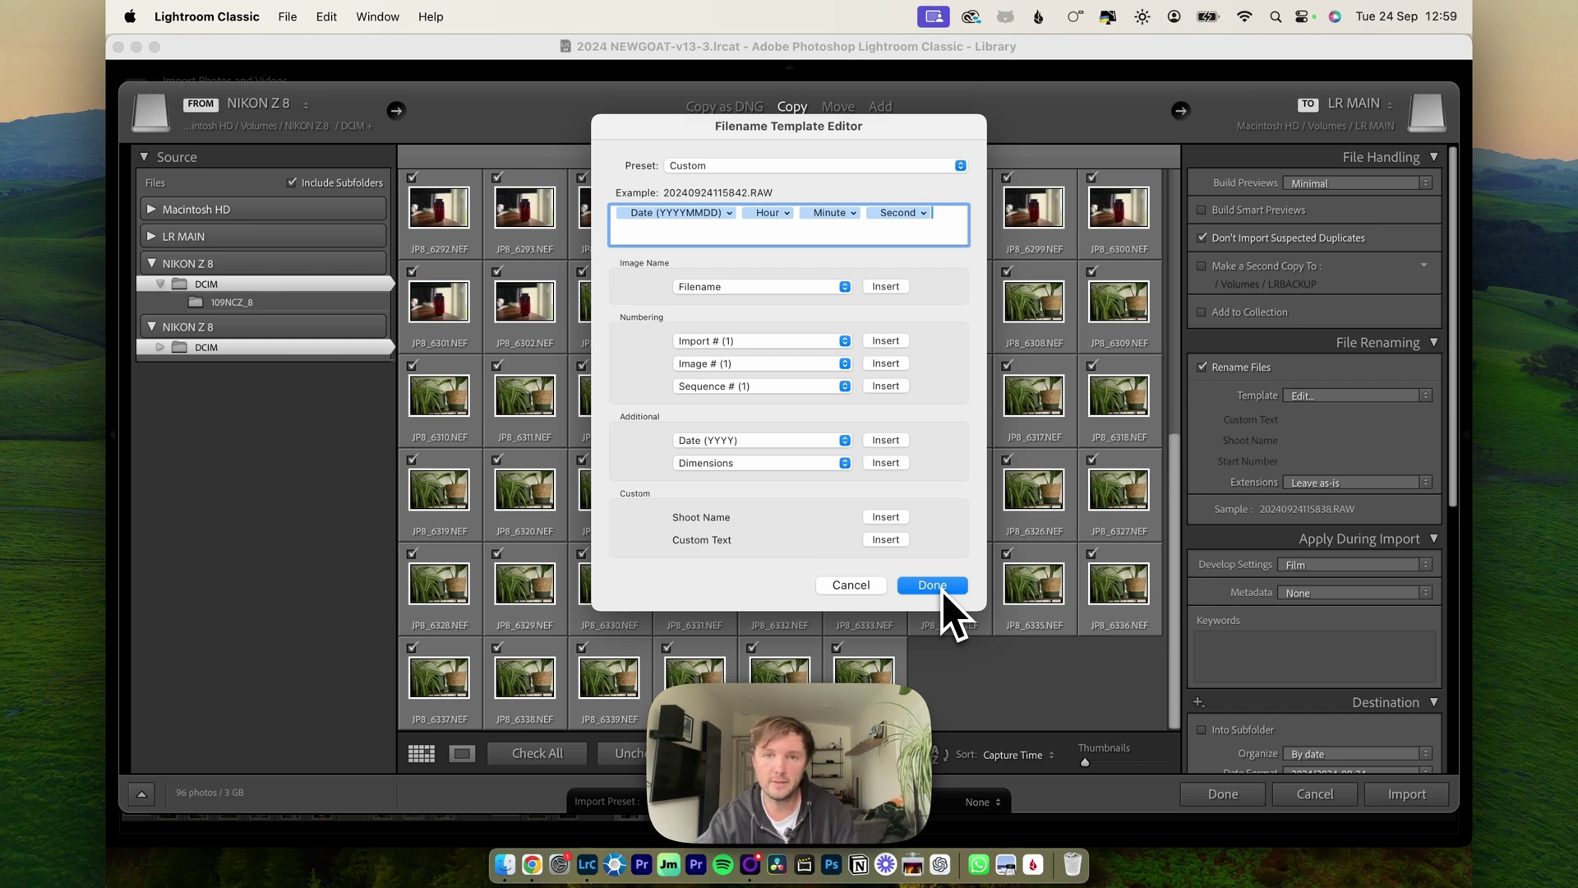
Switch to Chrome, sign in to Backblaze with the account e-mail and password, and examine the amount of data selected for backup.
{"action": "left_click", "coordinate": [532, 865]}
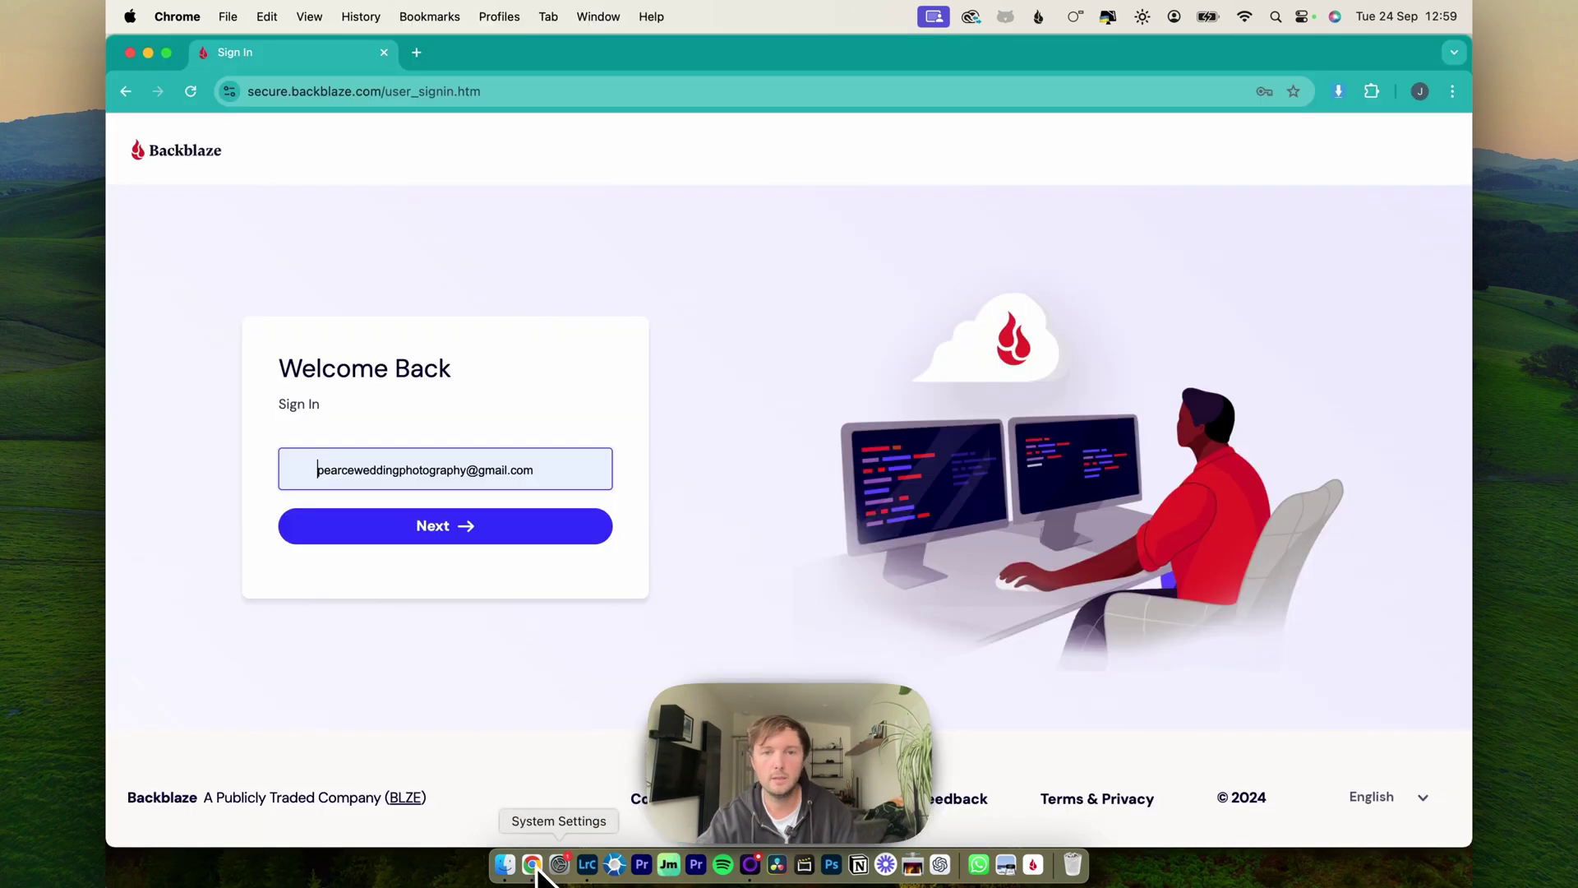
{"action": "left_click", "coordinate": [501, 528]}
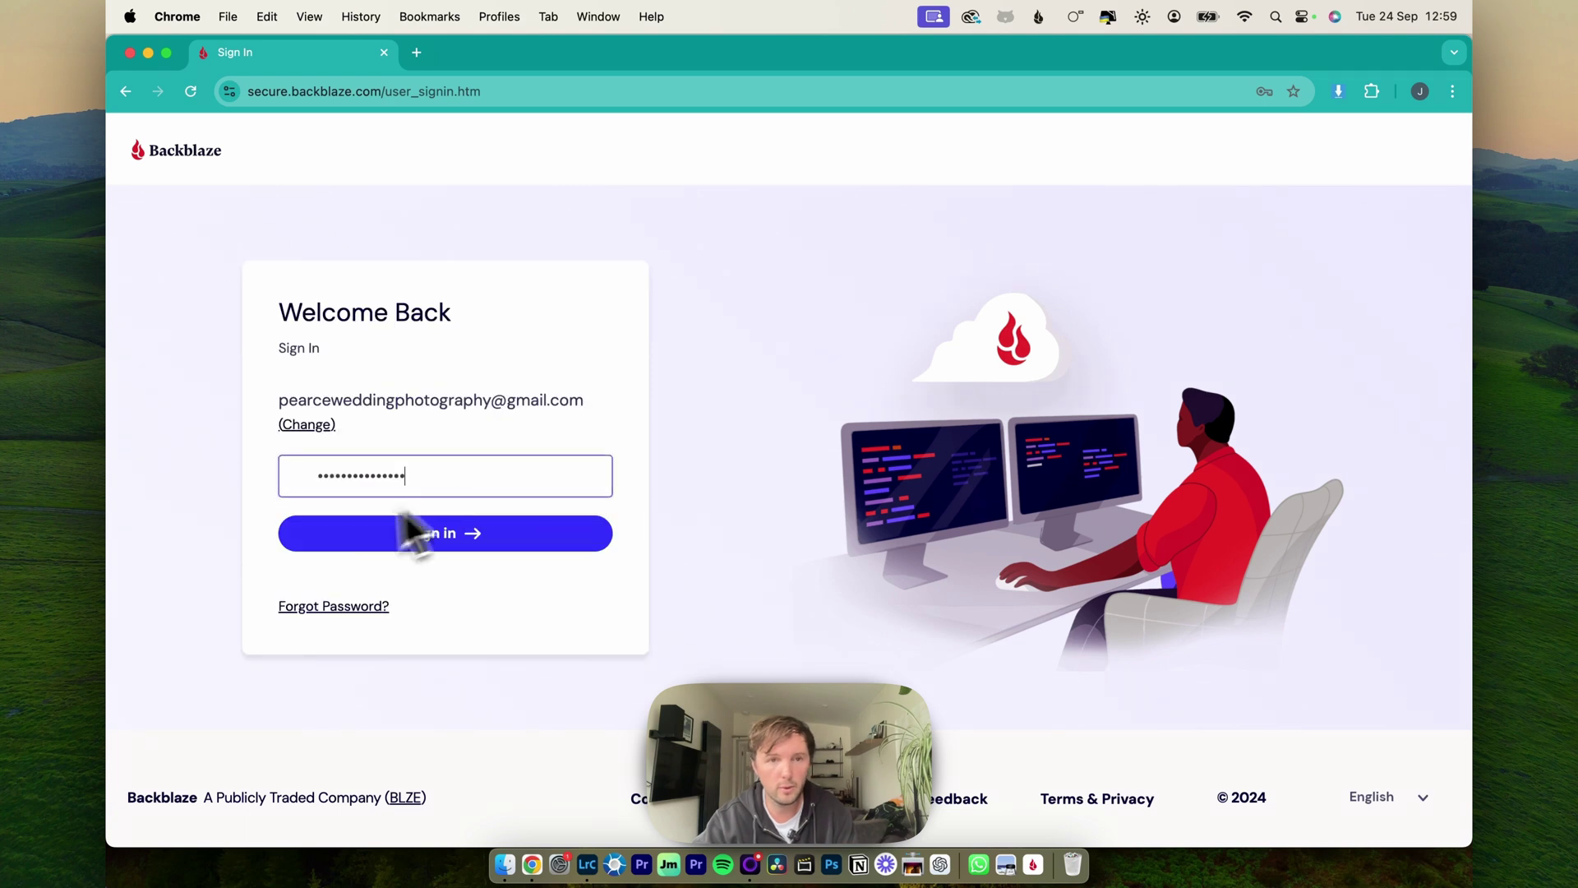
{"action": "left_click", "coordinate": [449, 534]}
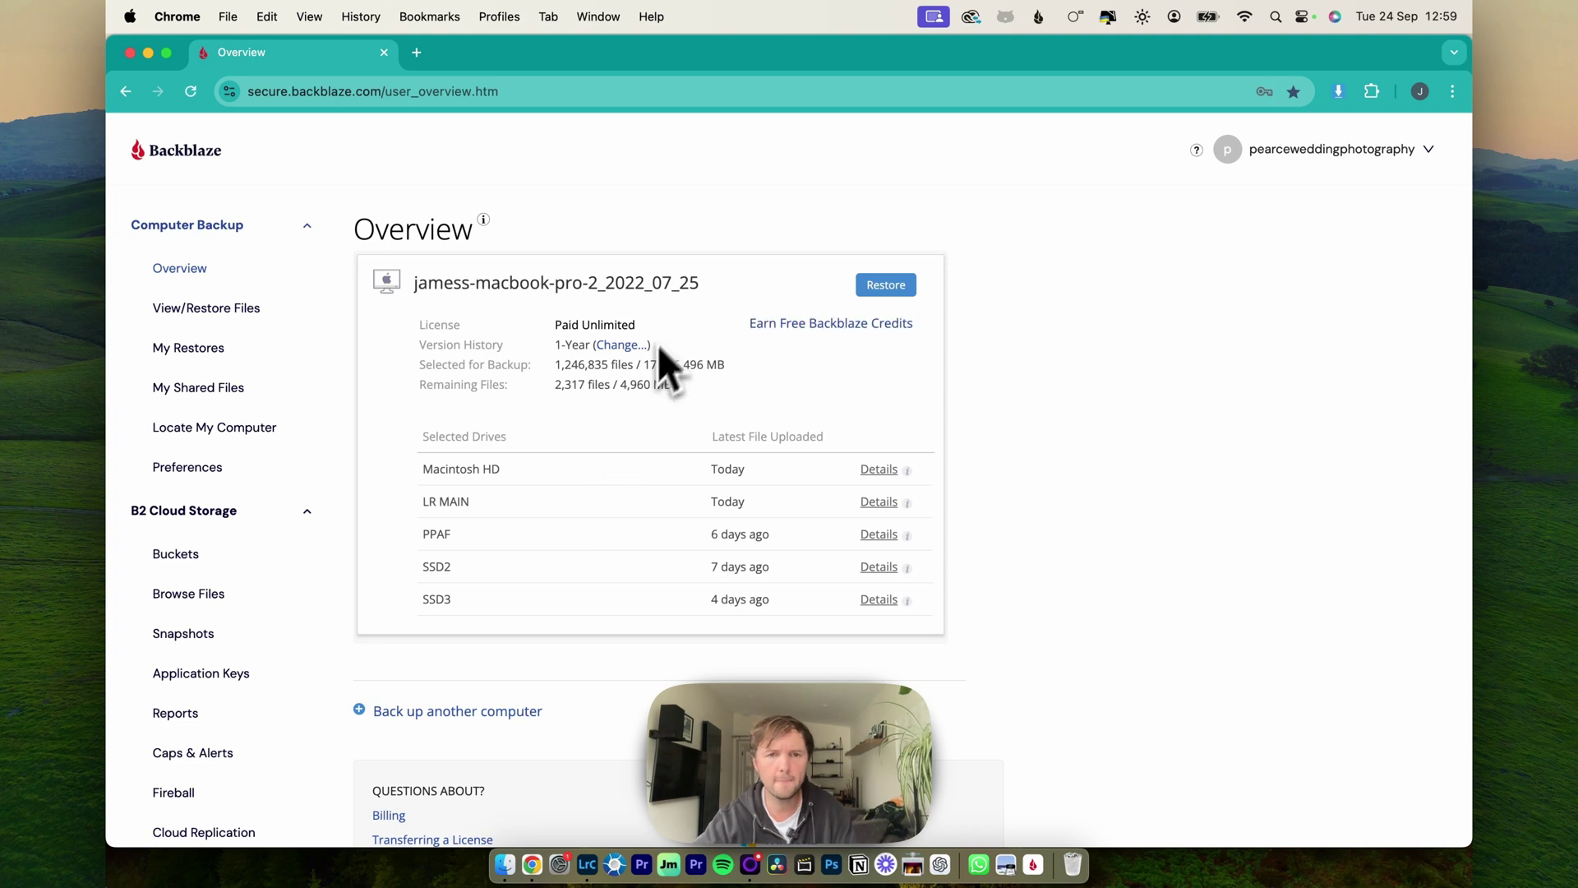
{"action": "left_click_drag", "start_coordinate": [646, 364], "coordinate": [733, 367]}
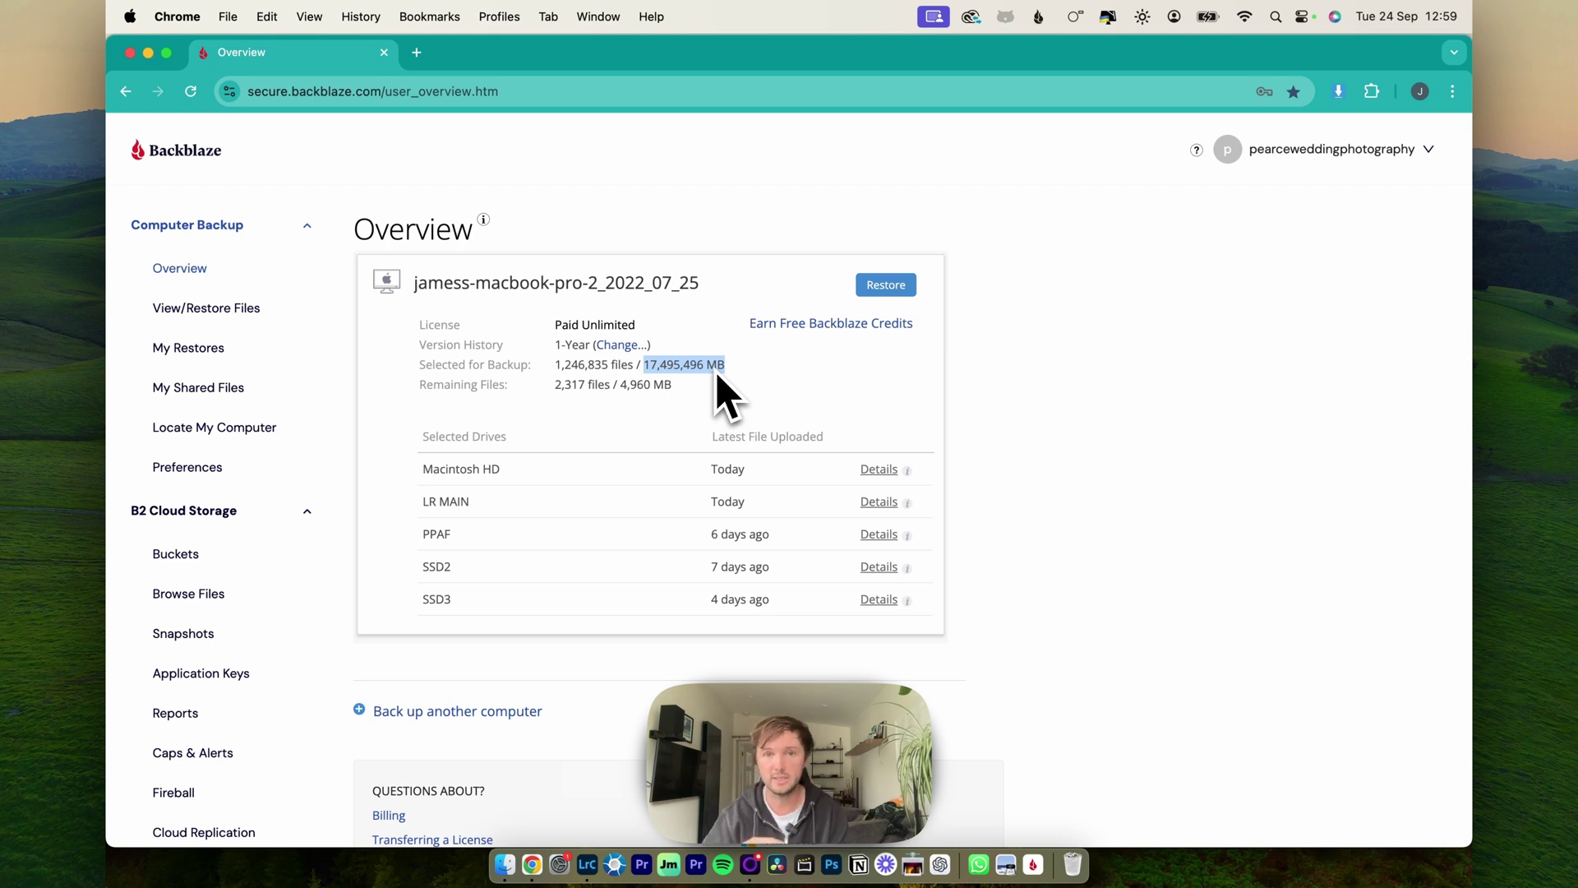
{"action": "left_click", "coordinate": [884, 415]}
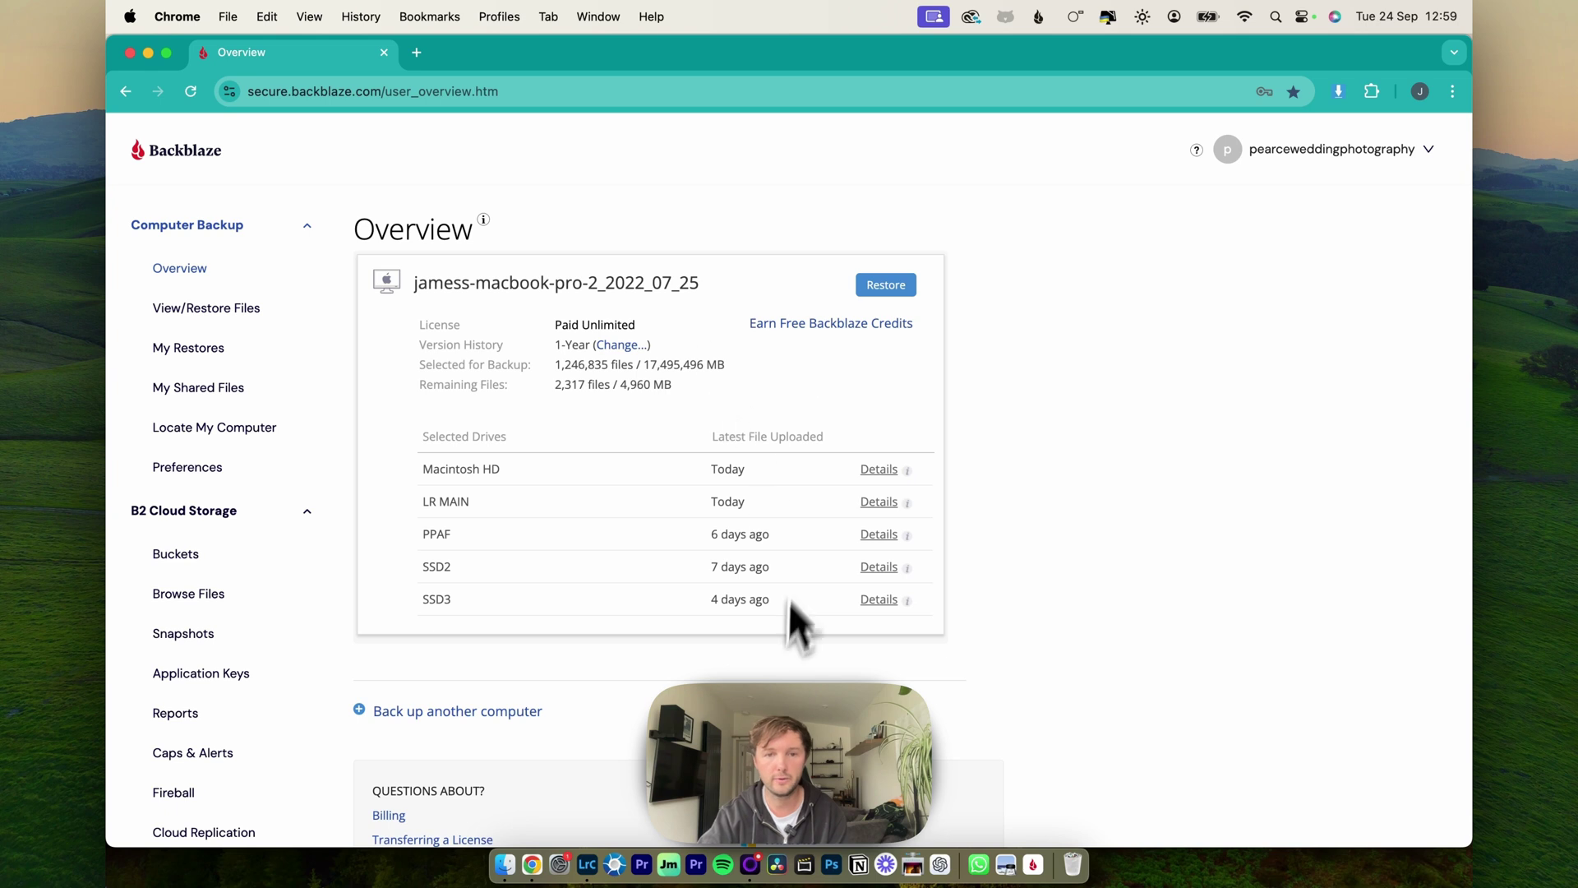
Return to Lightroom Classic and accept the filename template of Date (YYYYMMDD), Hour, Minute and Second.
{"action": "left_click", "coordinate": [587, 865]}
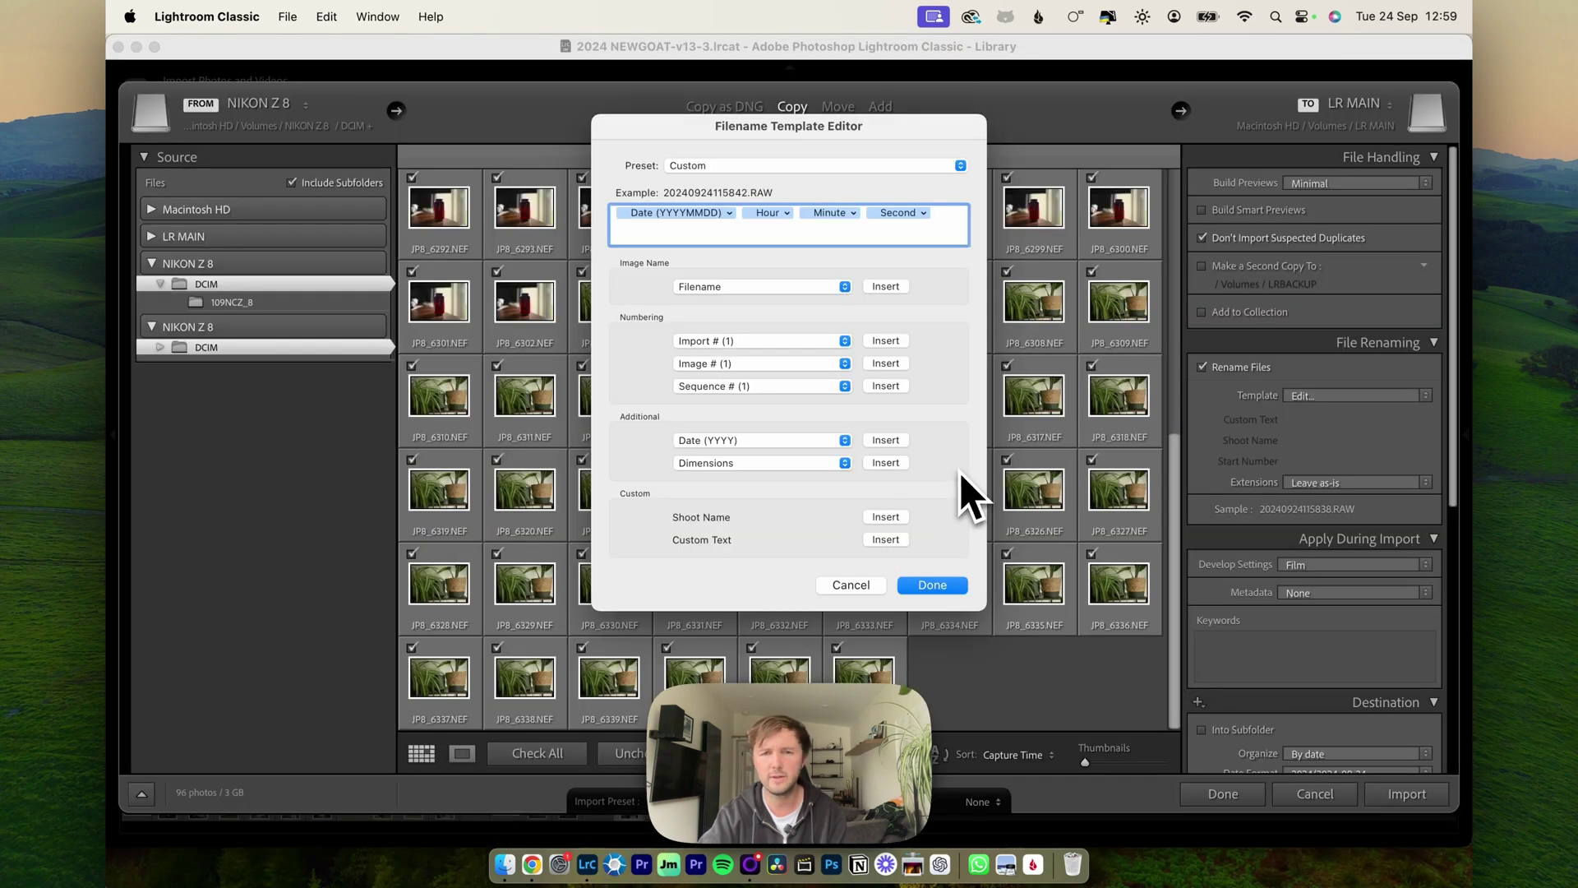
{"action": "left_click", "coordinate": [932, 586]}
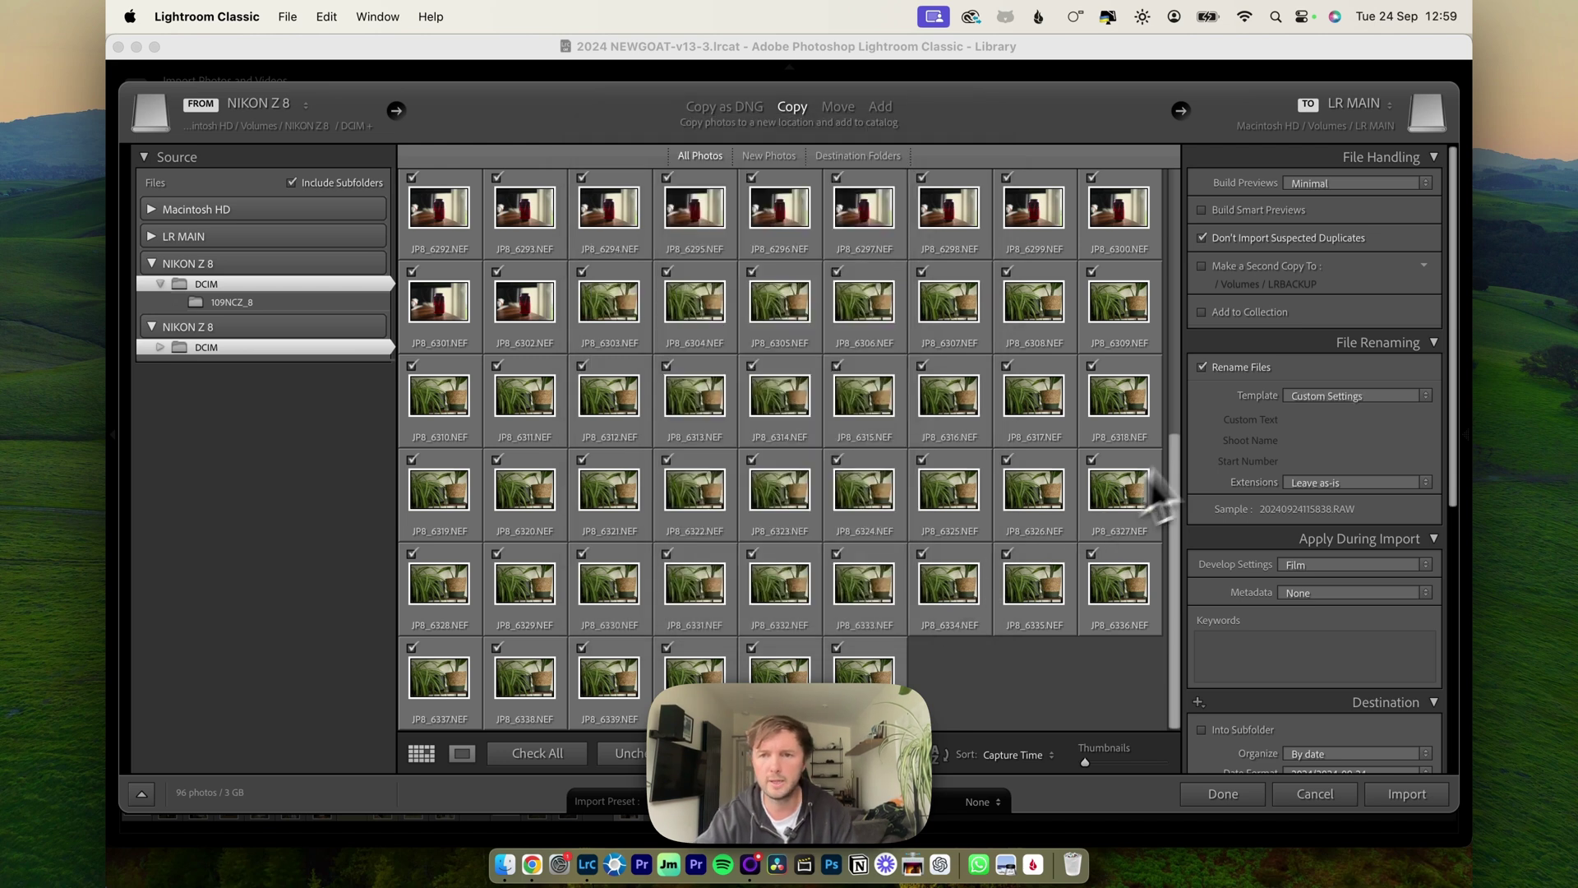
Enter the import keyword "winters barns," and clear the Keywords field again.
{"action": "scroll", "coordinate": [1256, 446], "scroll_direction": "down", "scroll_amount": 4}
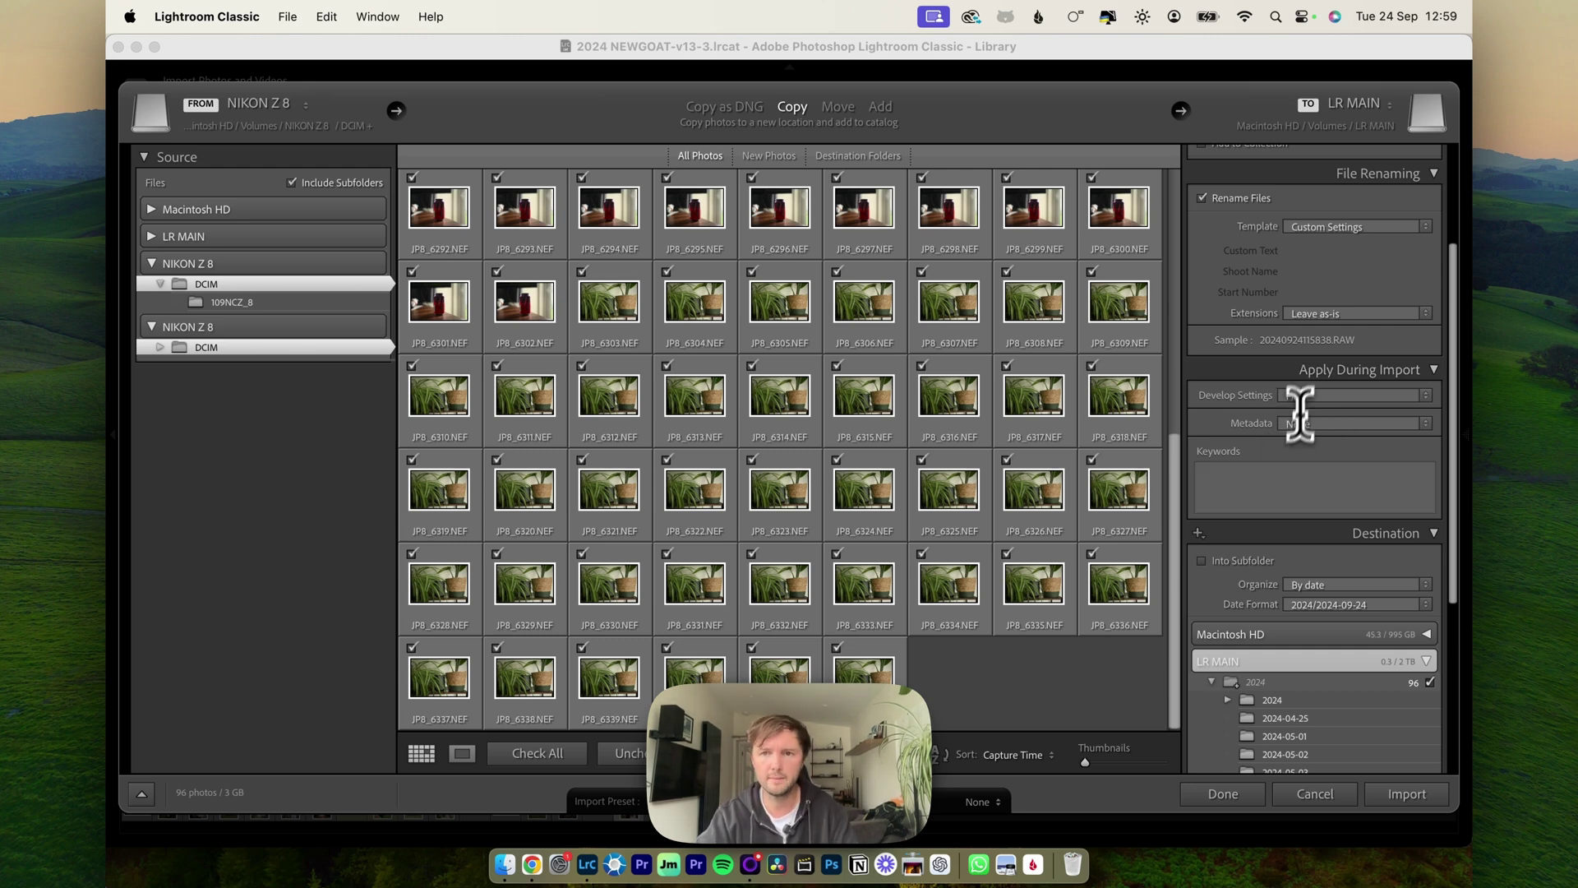
{"action": "left_click", "coordinate": [1281, 478]}
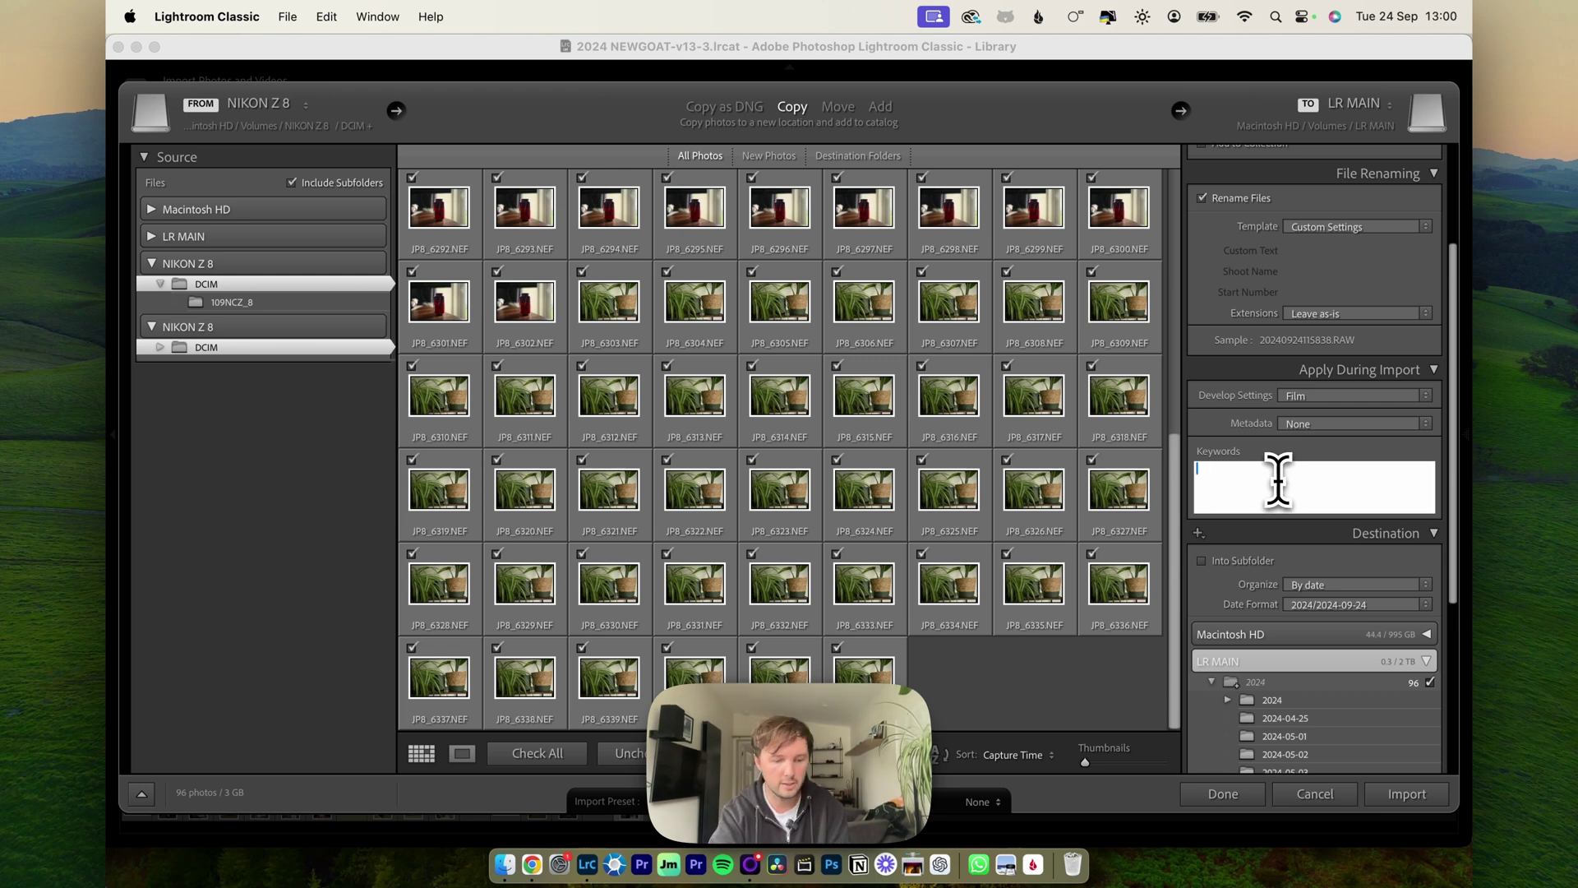
{"action": "type", "text": "winters barns,"}
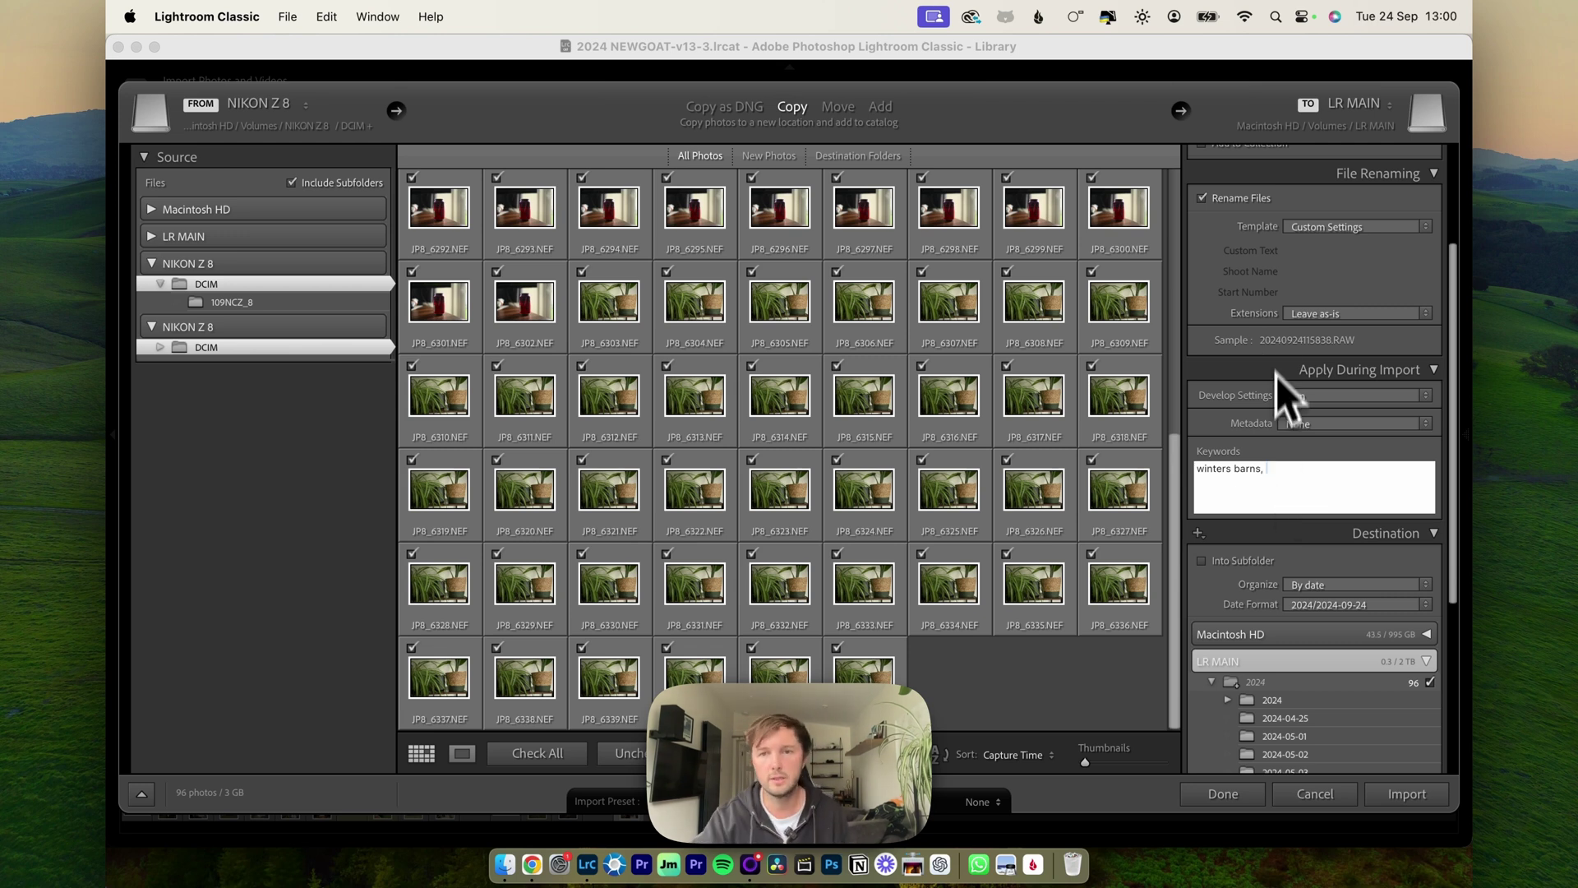
{"action": "left_click_drag", "start_coordinate": [1280, 476], "coordinate": [1202, 468]}
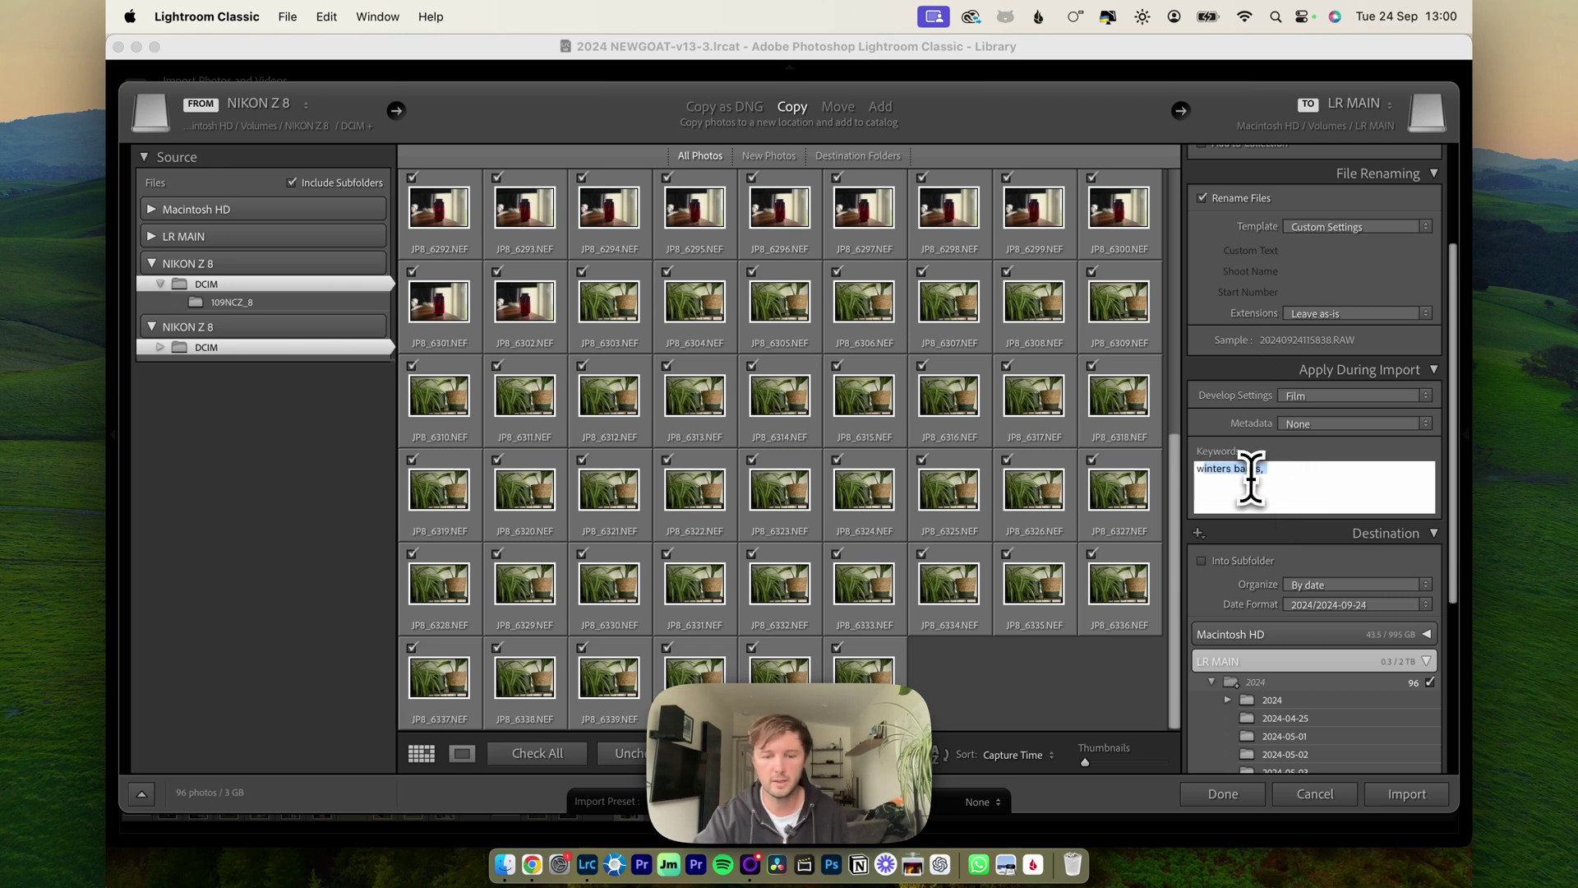
{"action": "type", "text": "w"}
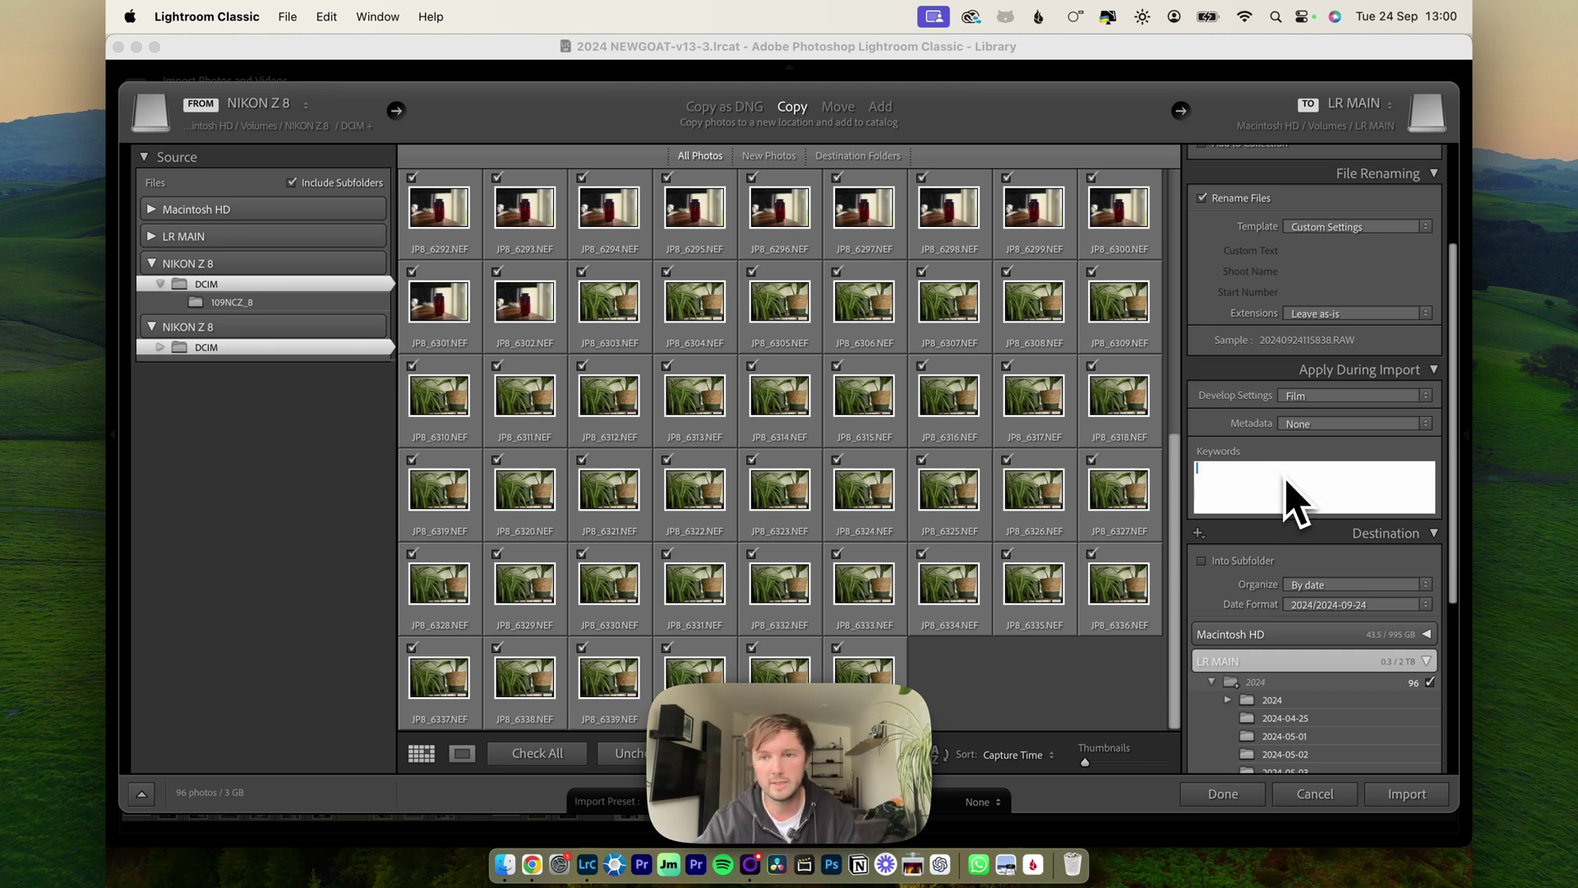
Review the destination settings and import the checked photos into the 2024 folder on LR MAIN, organized by date.
{"action": "scroll", "coordinate": [1290, 502], "scroll_direction": "down", "scroll_amount": 5}
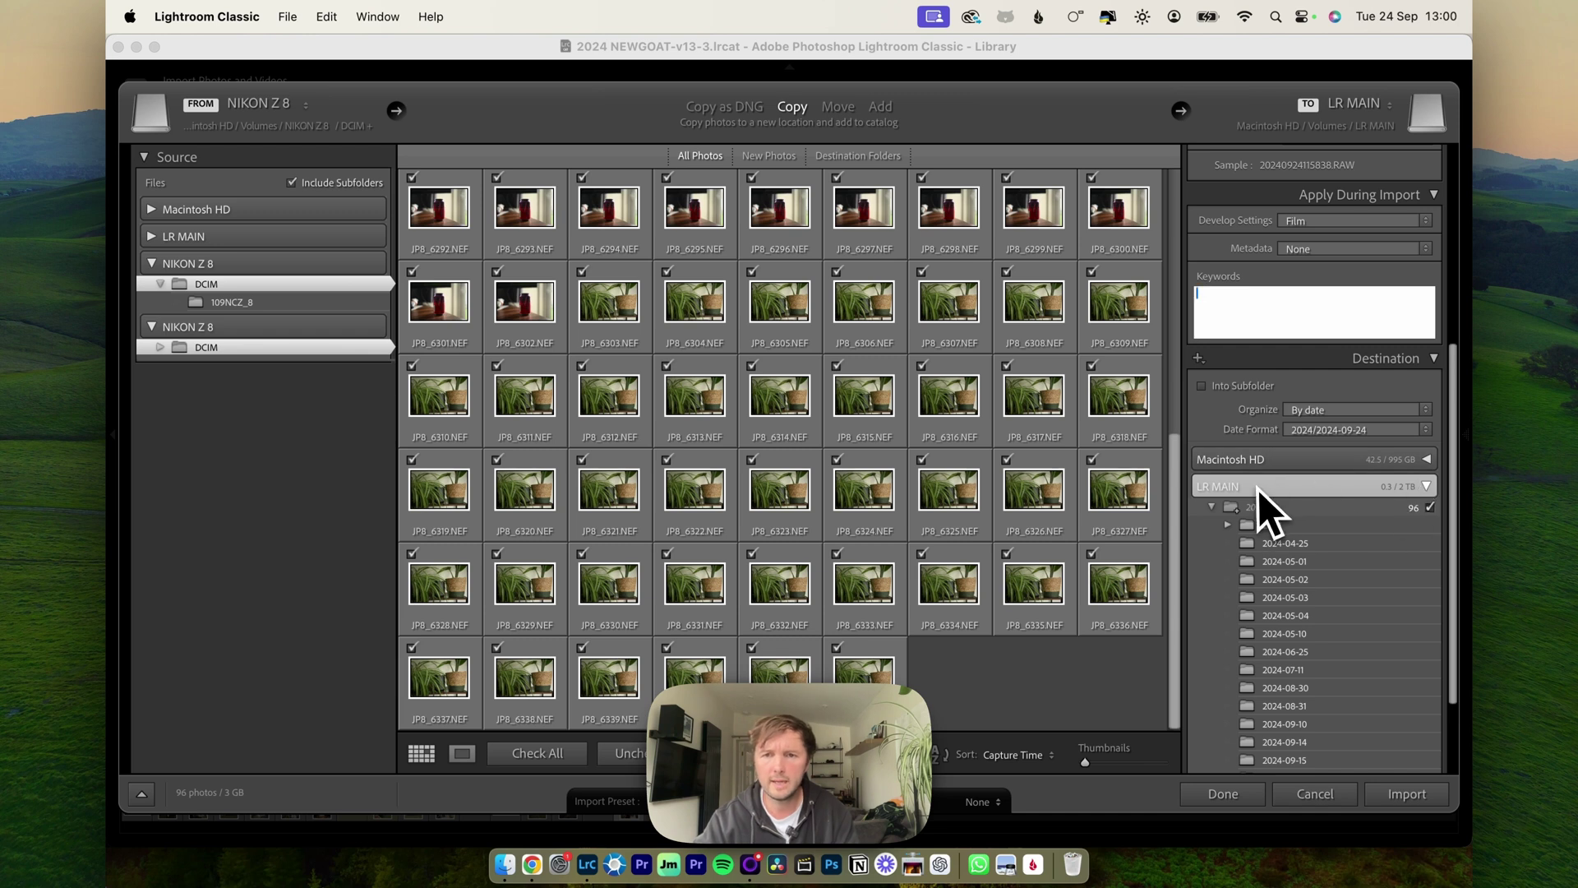
{"action": "scroll", "coordinate": [1258, 503], "scroll_direction": "up", "scroll_amount": 4}
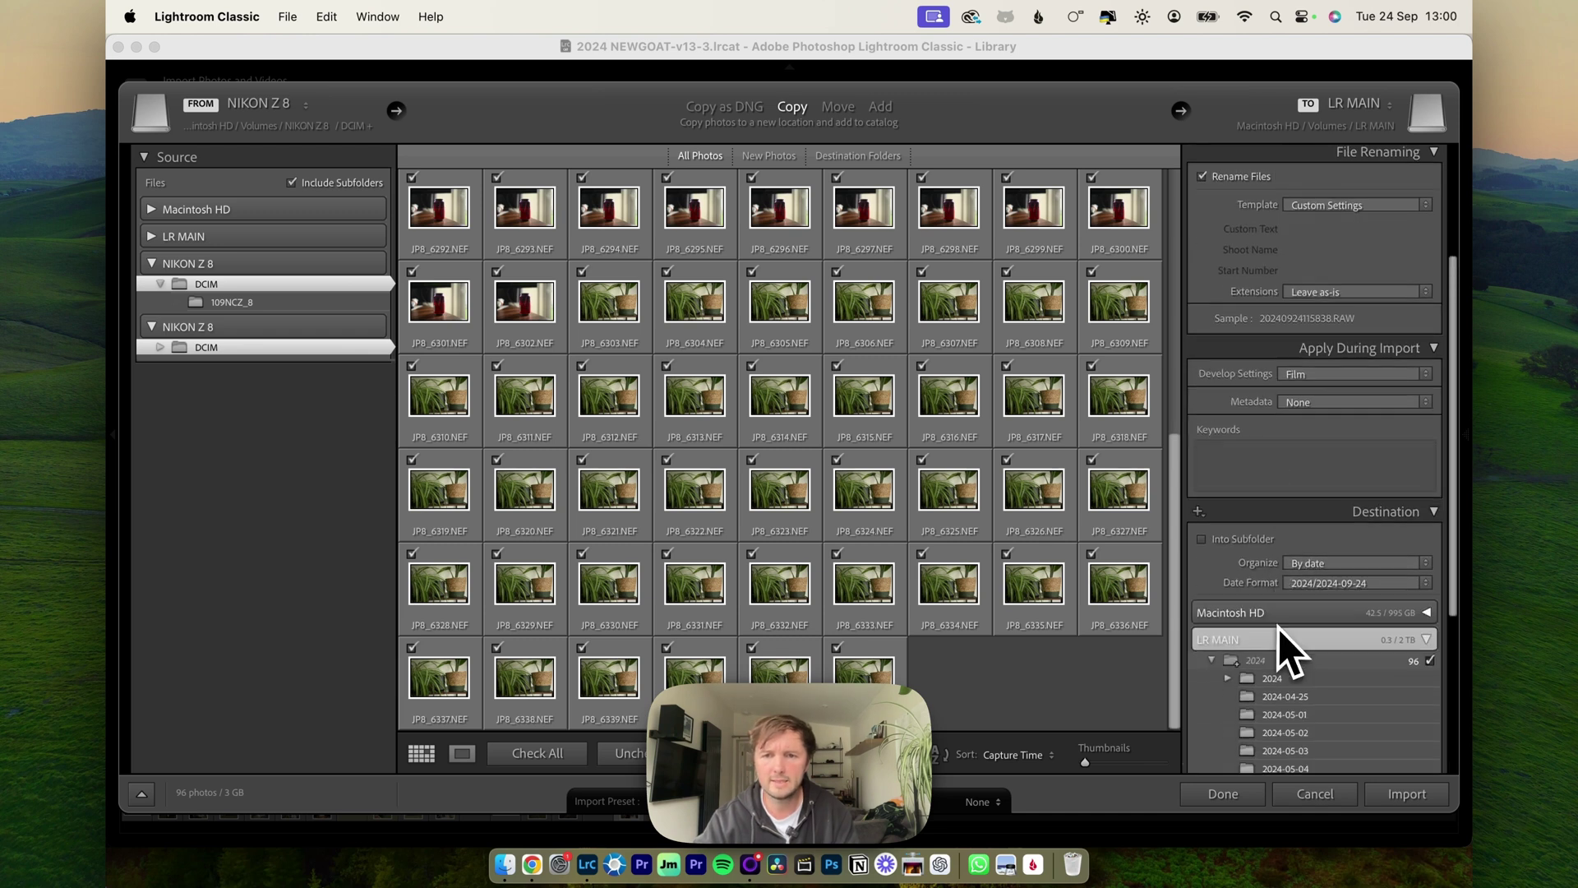
{"action": "scroll", "coordinate": [1284, 650], "scroll_direction": "down", "scroll_amount": 3}
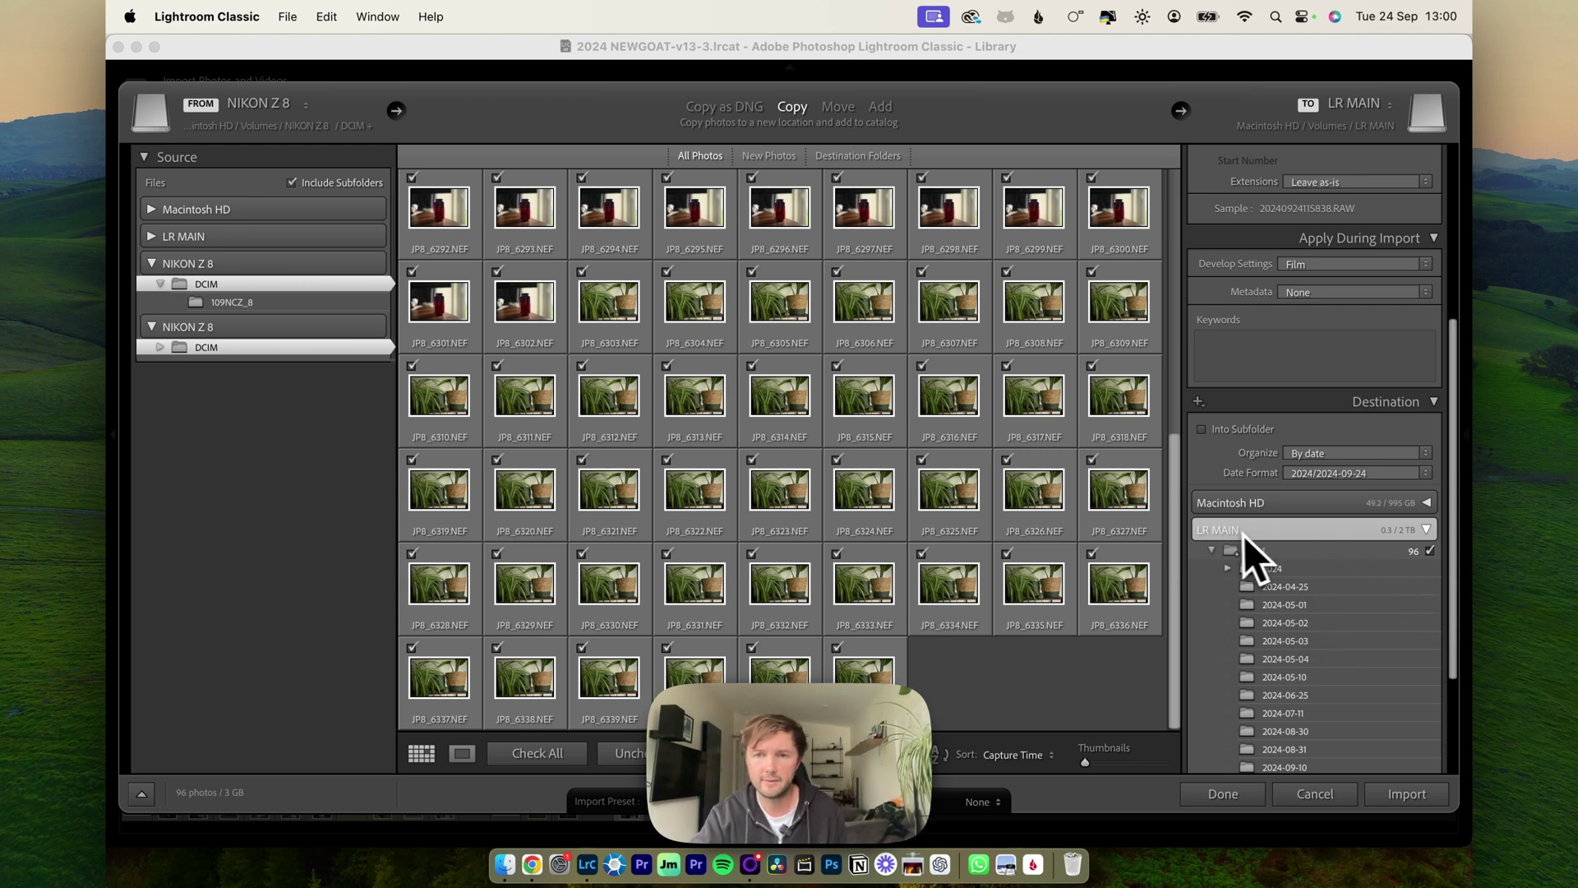
{"action": "scroll", "coordinate": [1230, 536], "scroll_direction": "up", "scroll_amount": 5}
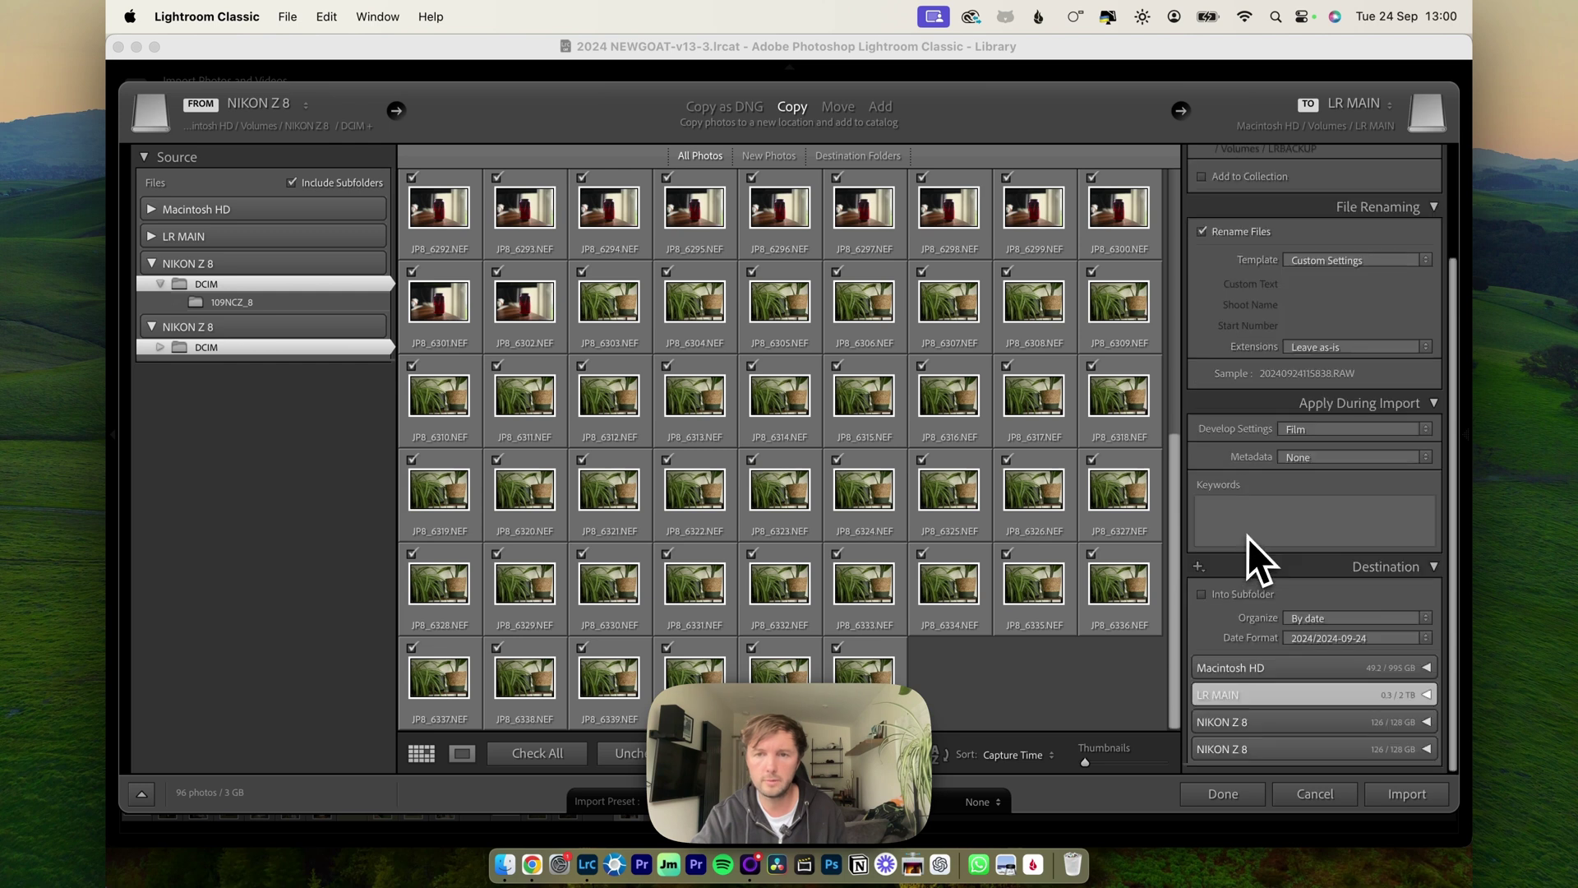
{"action": "scroll", "coordinate": [1345, 637], "scroll_direction": "down", "scroll_amount": 5}
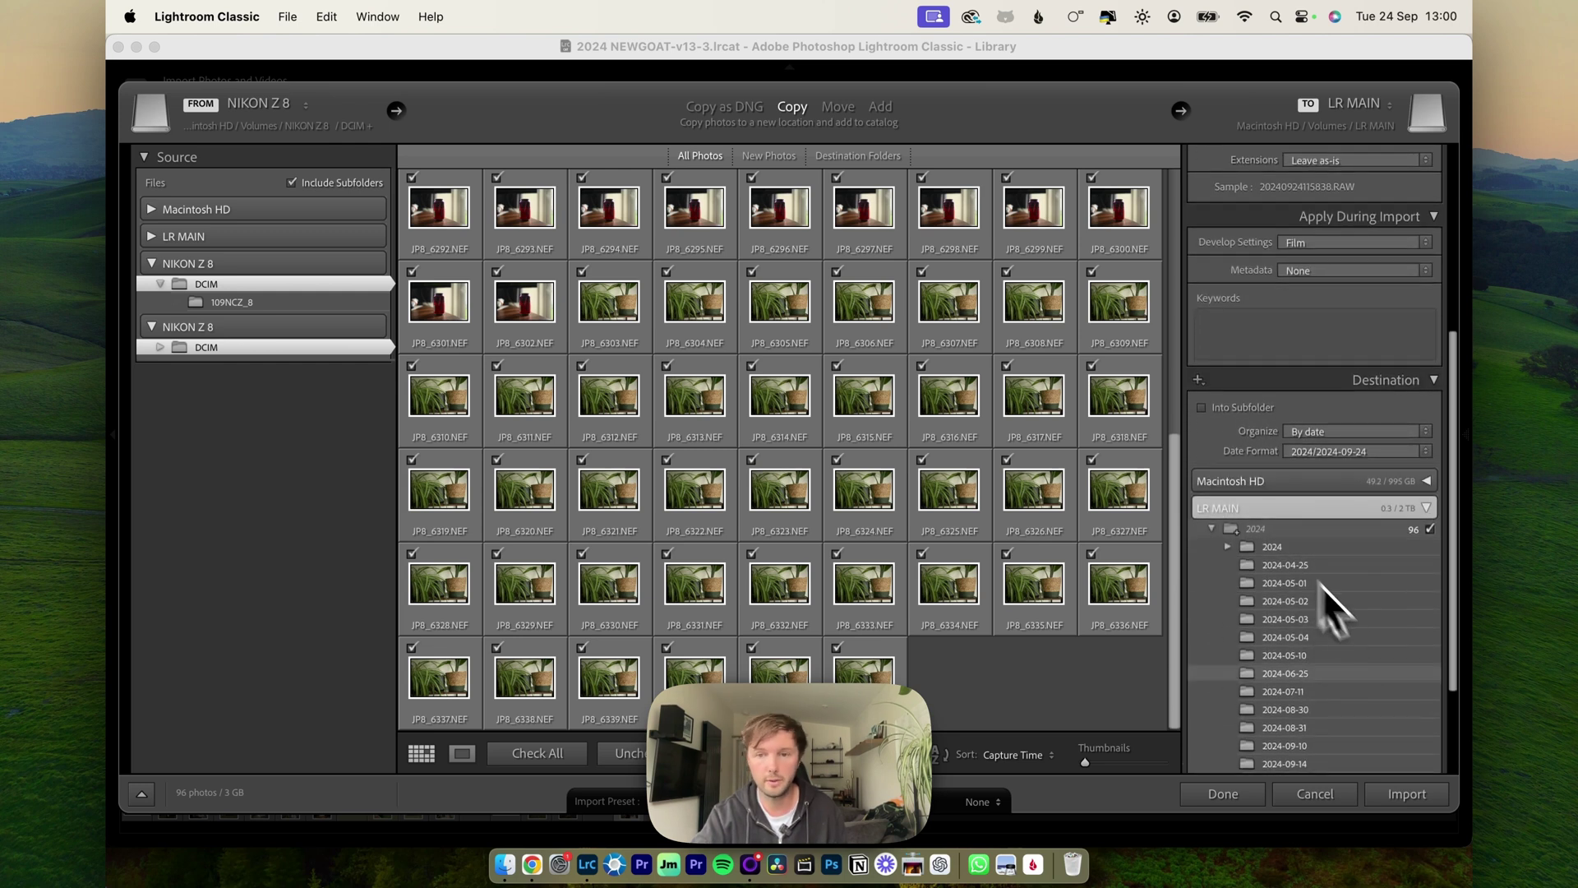
{"action": "scroll", "coordinate": [1348, 629], "scroll_direction": "down", "scroll_amount": 4}
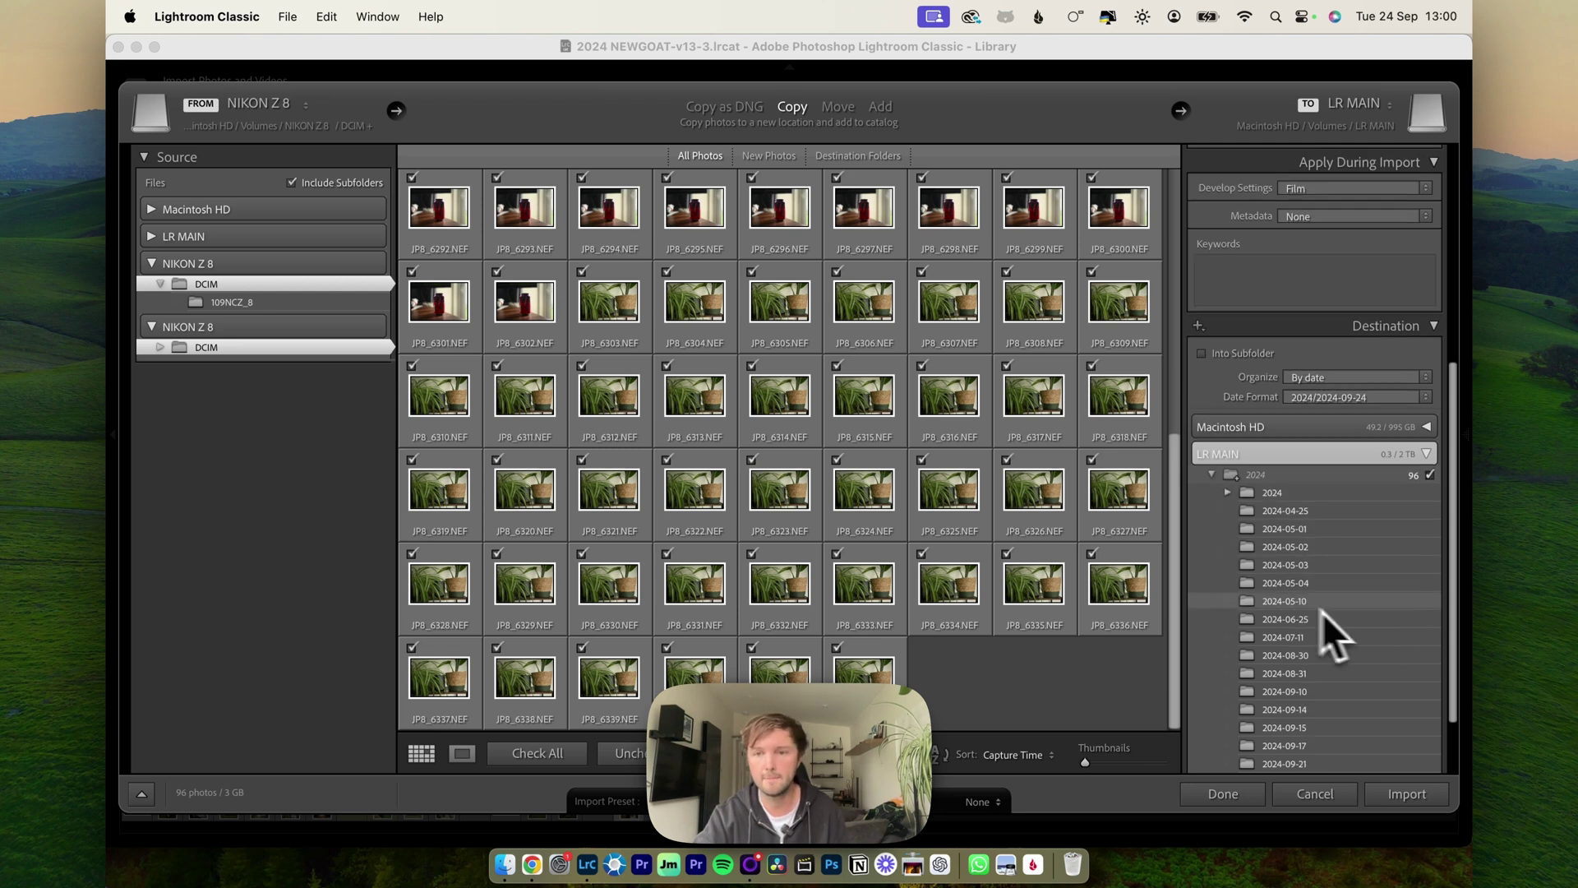
{"action": "scroll", "coordinate": [1290, 610], "scroll_direction": "up", "scroll_amount": 10}
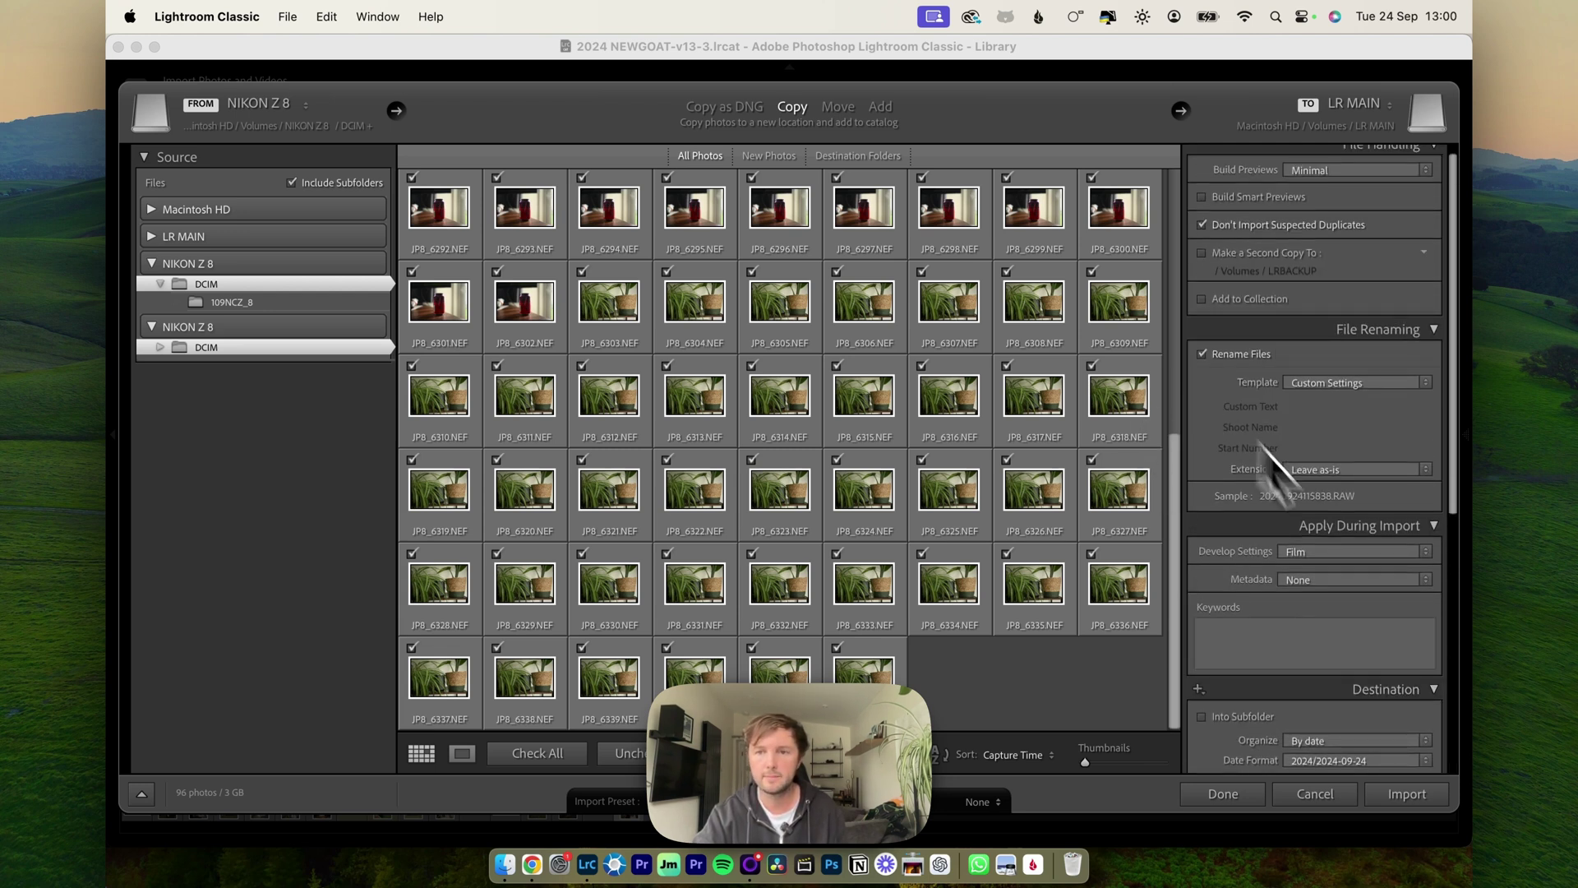
{"action": "left_click", "coordinate": [1401, 802]}
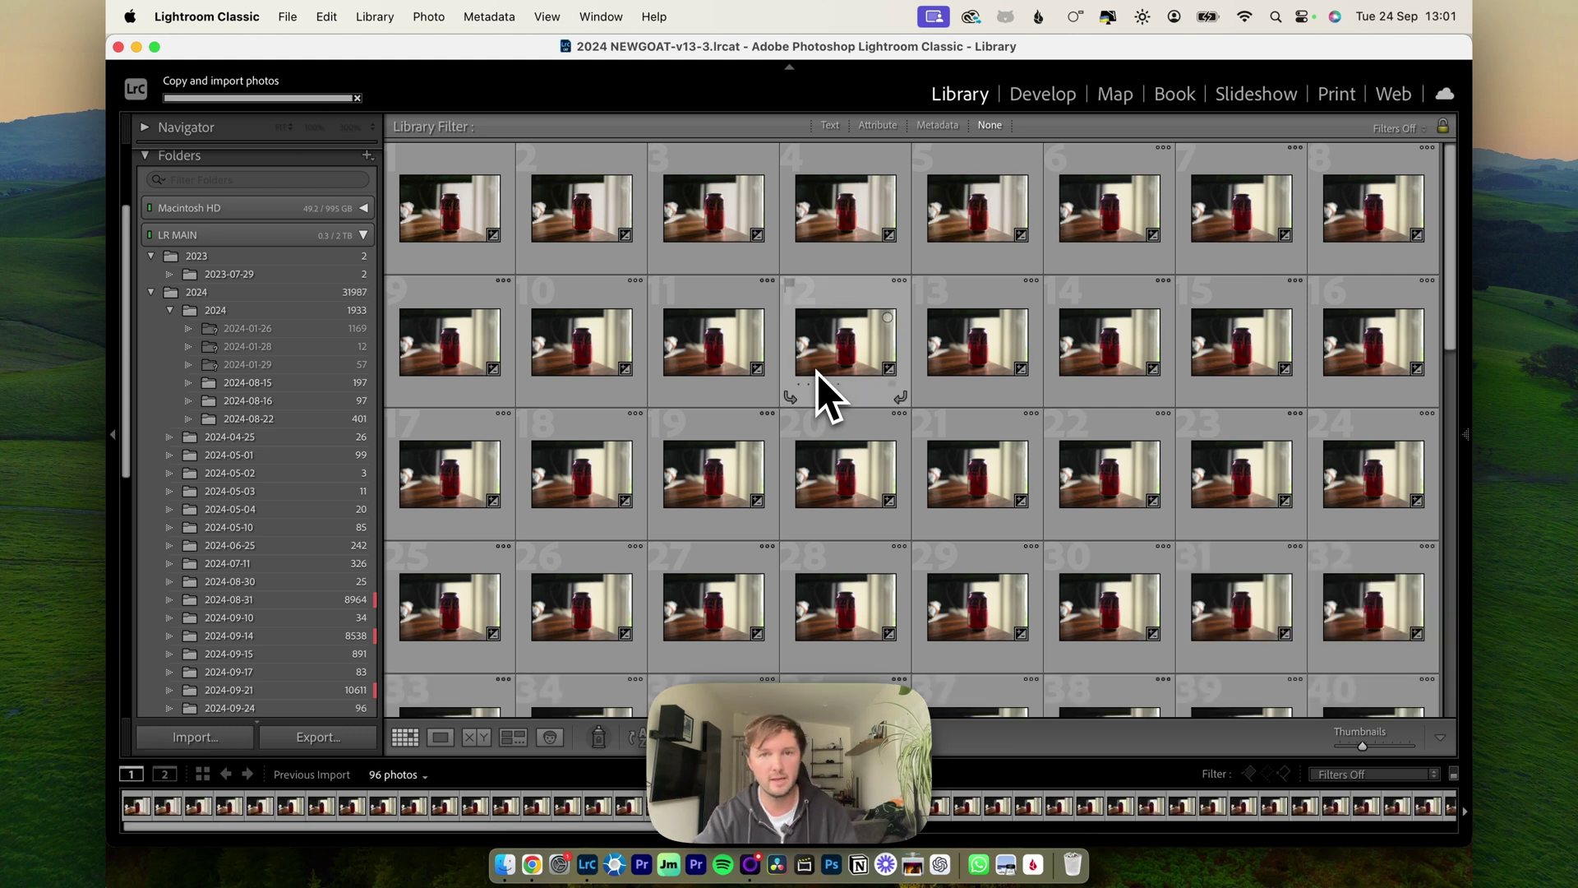
Examine the newly imported can and plant photos one by one at full view, and return to the thumbnail grid.
{"action": "scroll", "coordinate": [855, 370], "scroll_direction": "down", "scroll_amount": 3}
{"action": "scroll", "coordinate": [880, 374], "scroll_direction": "down", "scroll_amount": 5}
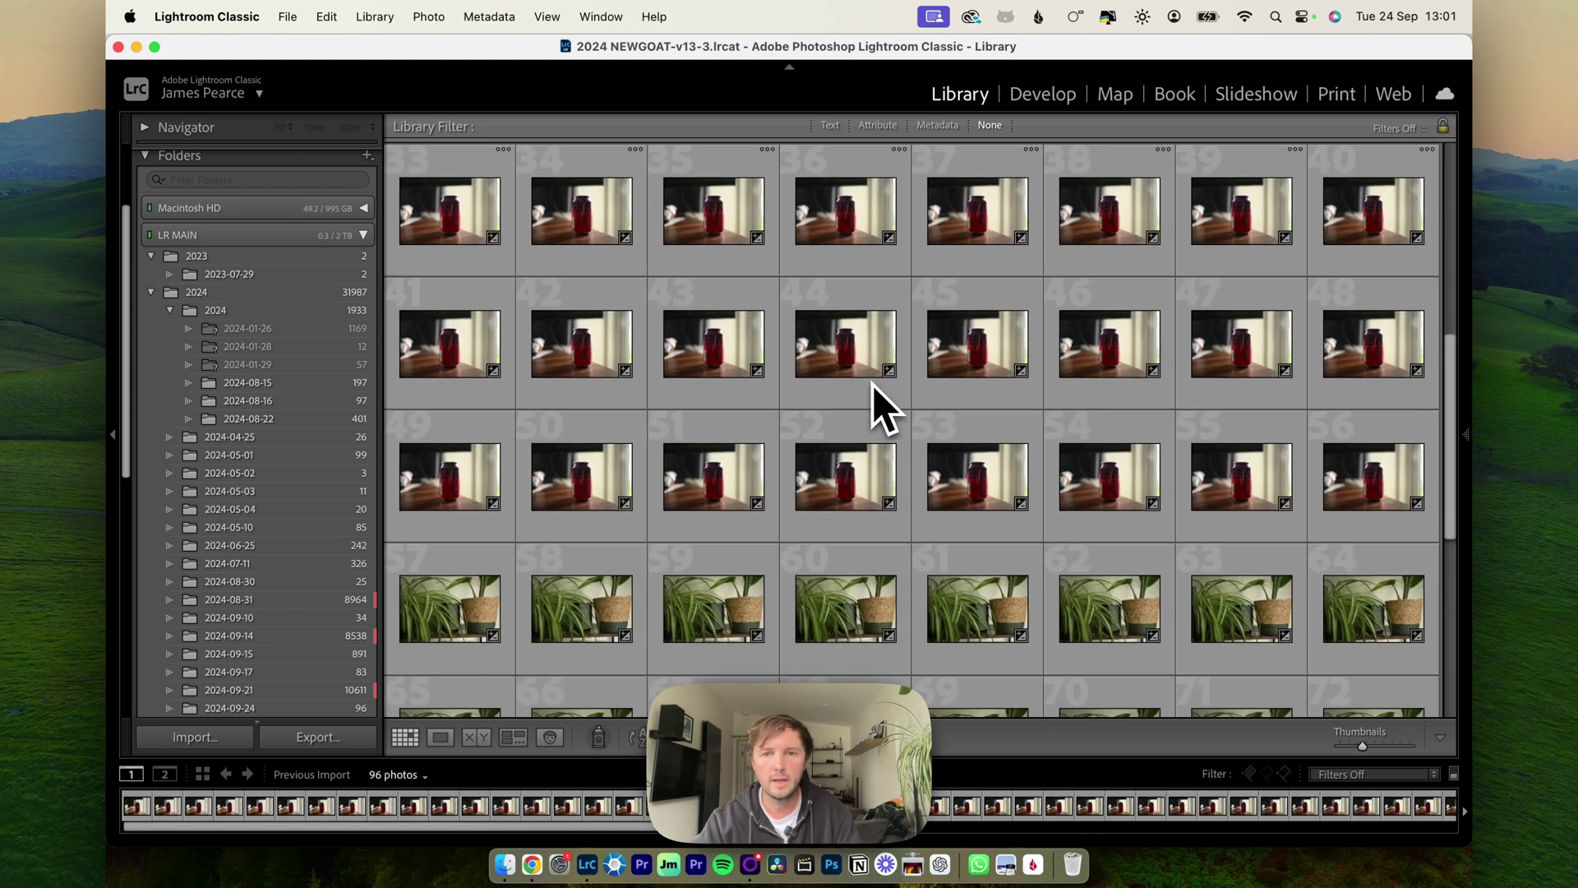
{"action": "double_click", "coordinate": [847, 297]}
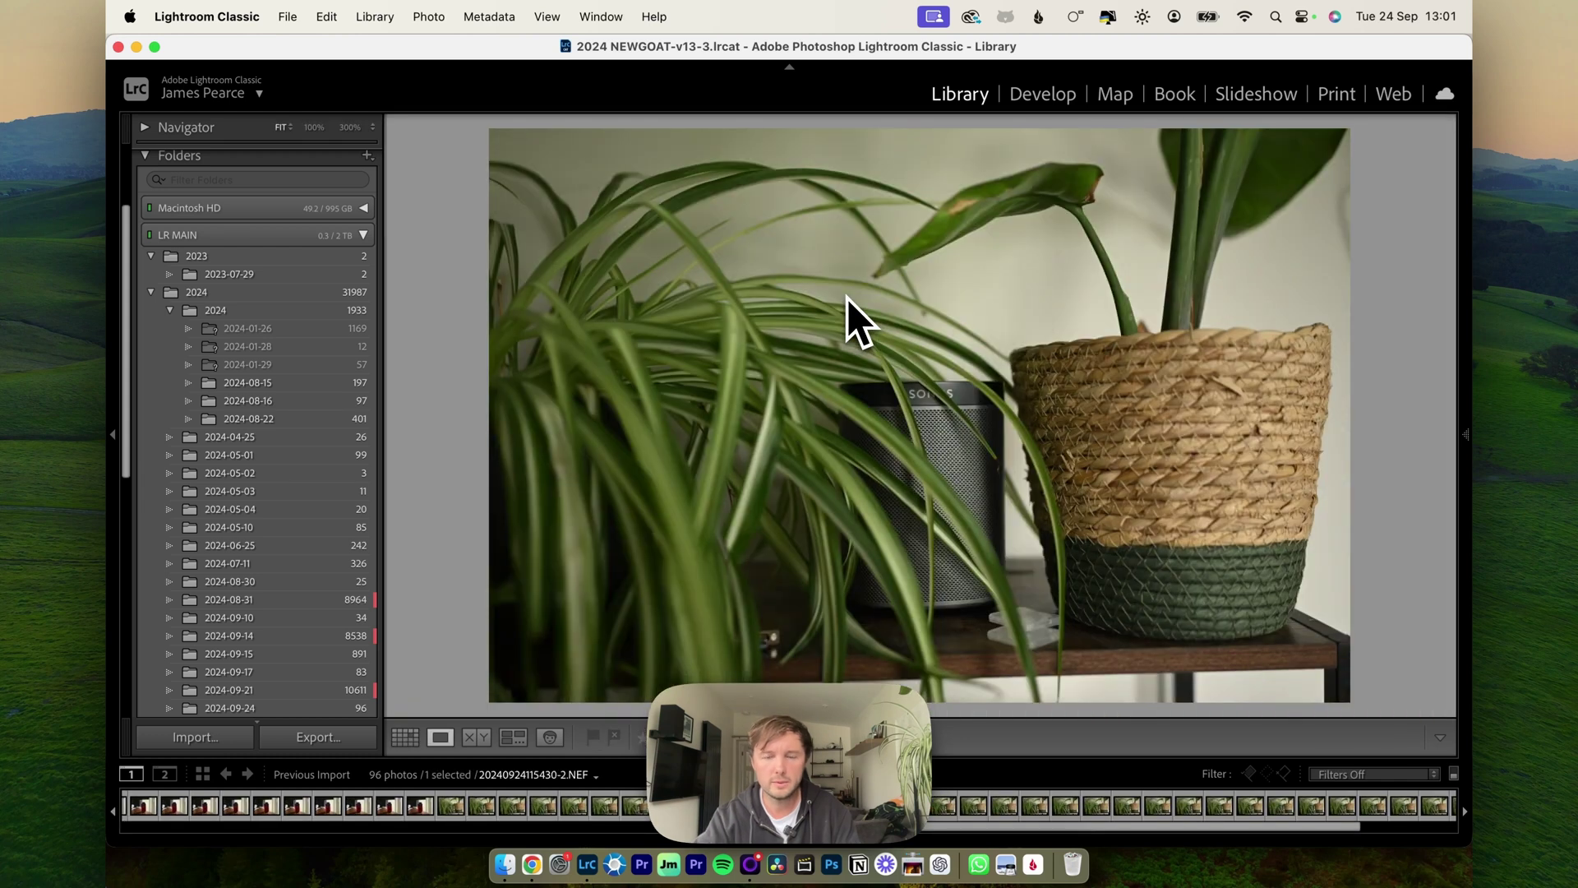
{"action": "key", "text": "Left"}
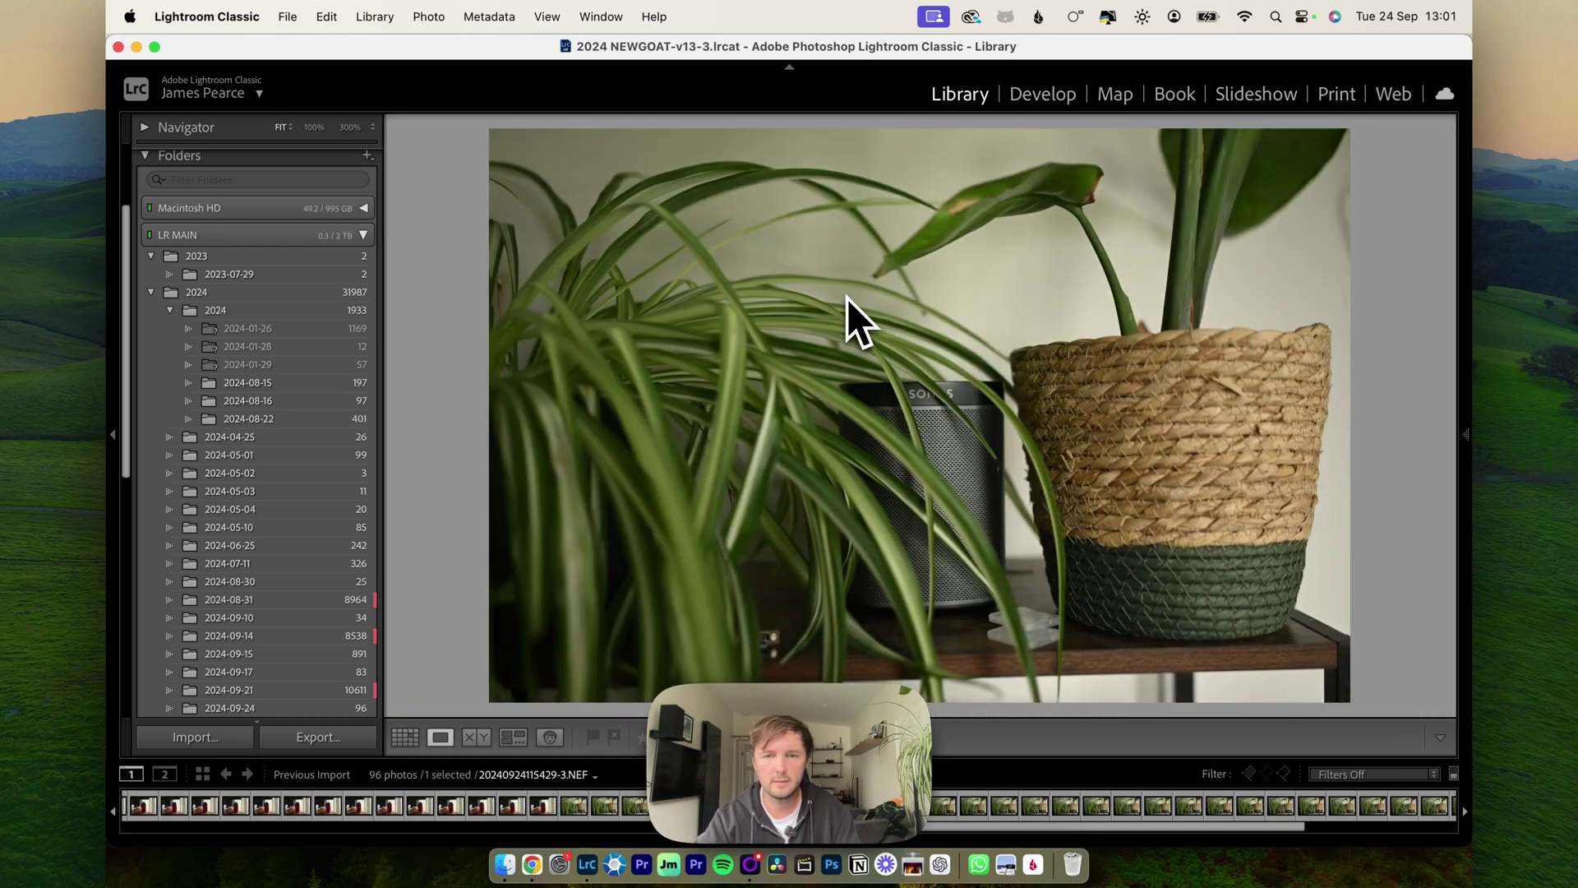
{"action": "key", "text": "Left"}
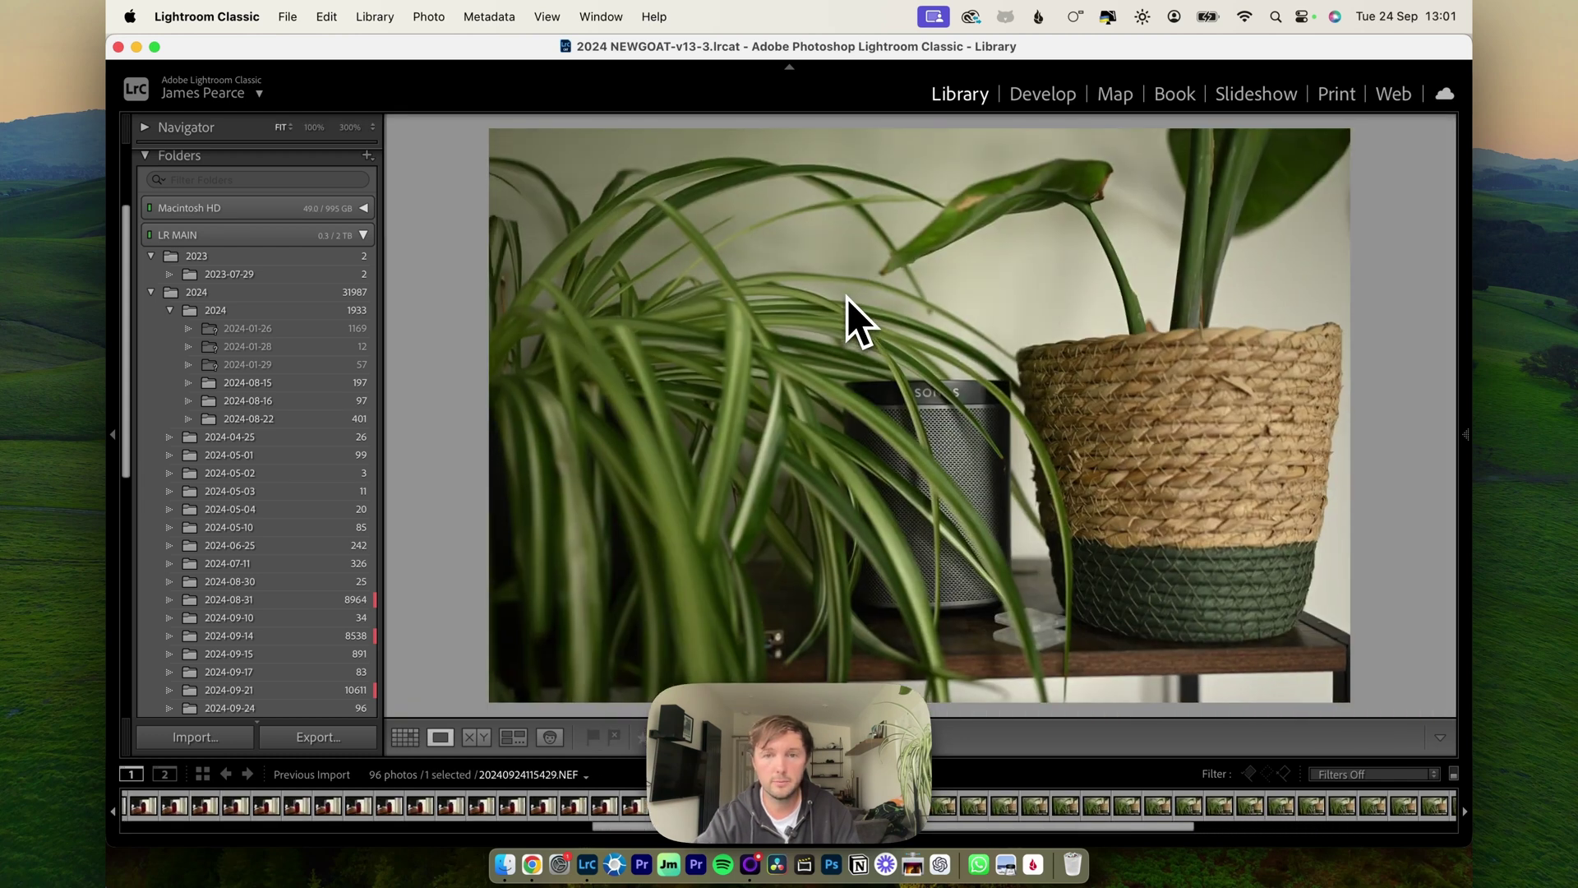
{"action": "key", "text": "Left"}
{"action": "key", "text": "Left"}
{"action": "key", "text": "Left"}
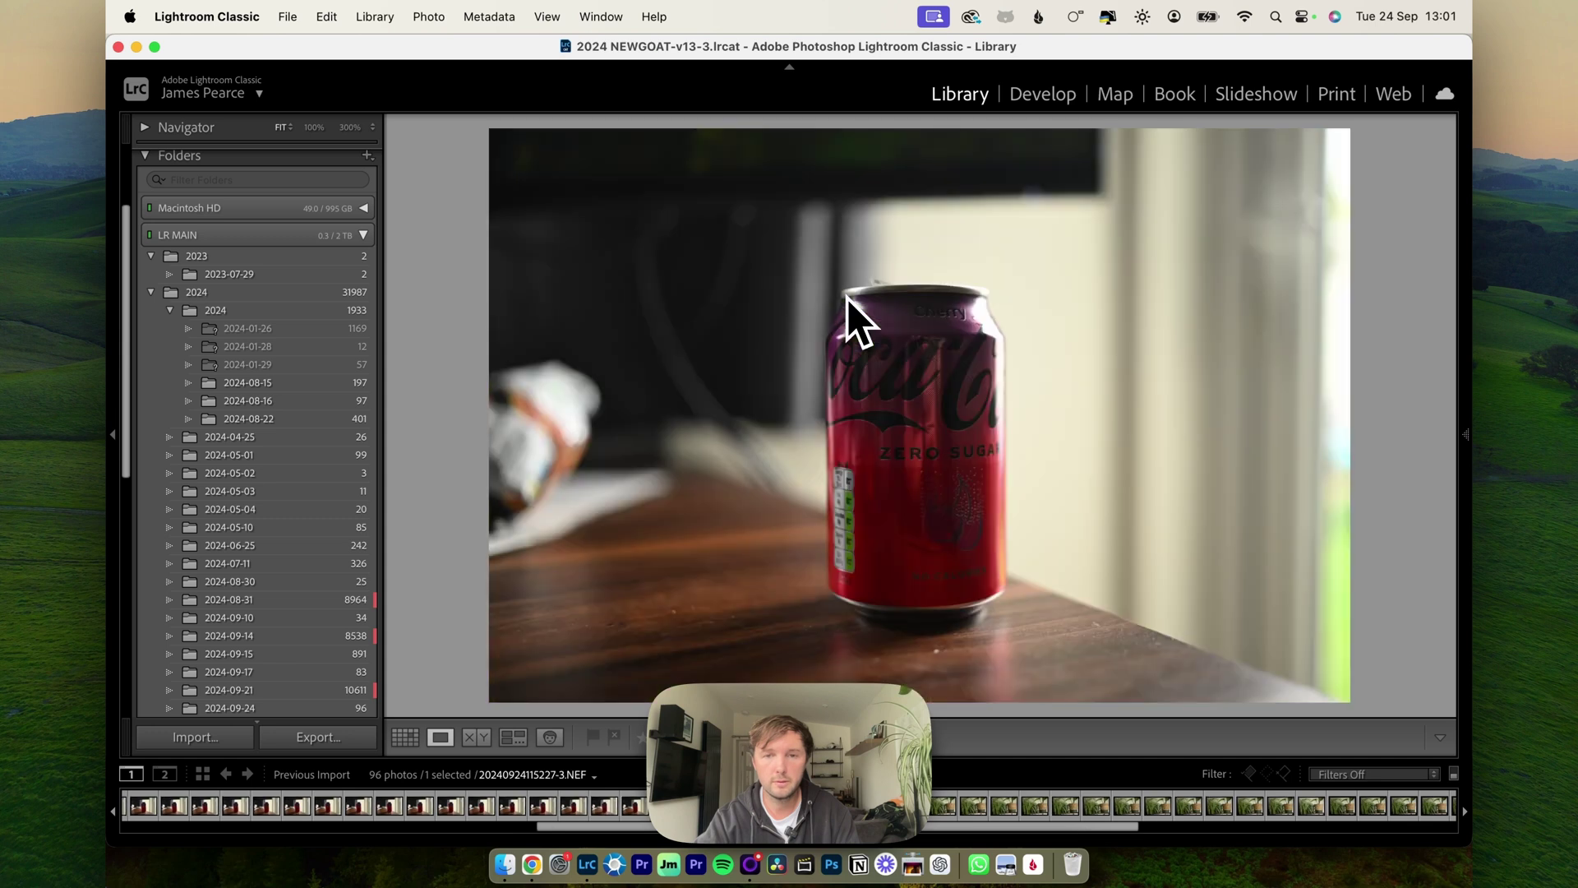
{"action": "key", "text": "Right"}
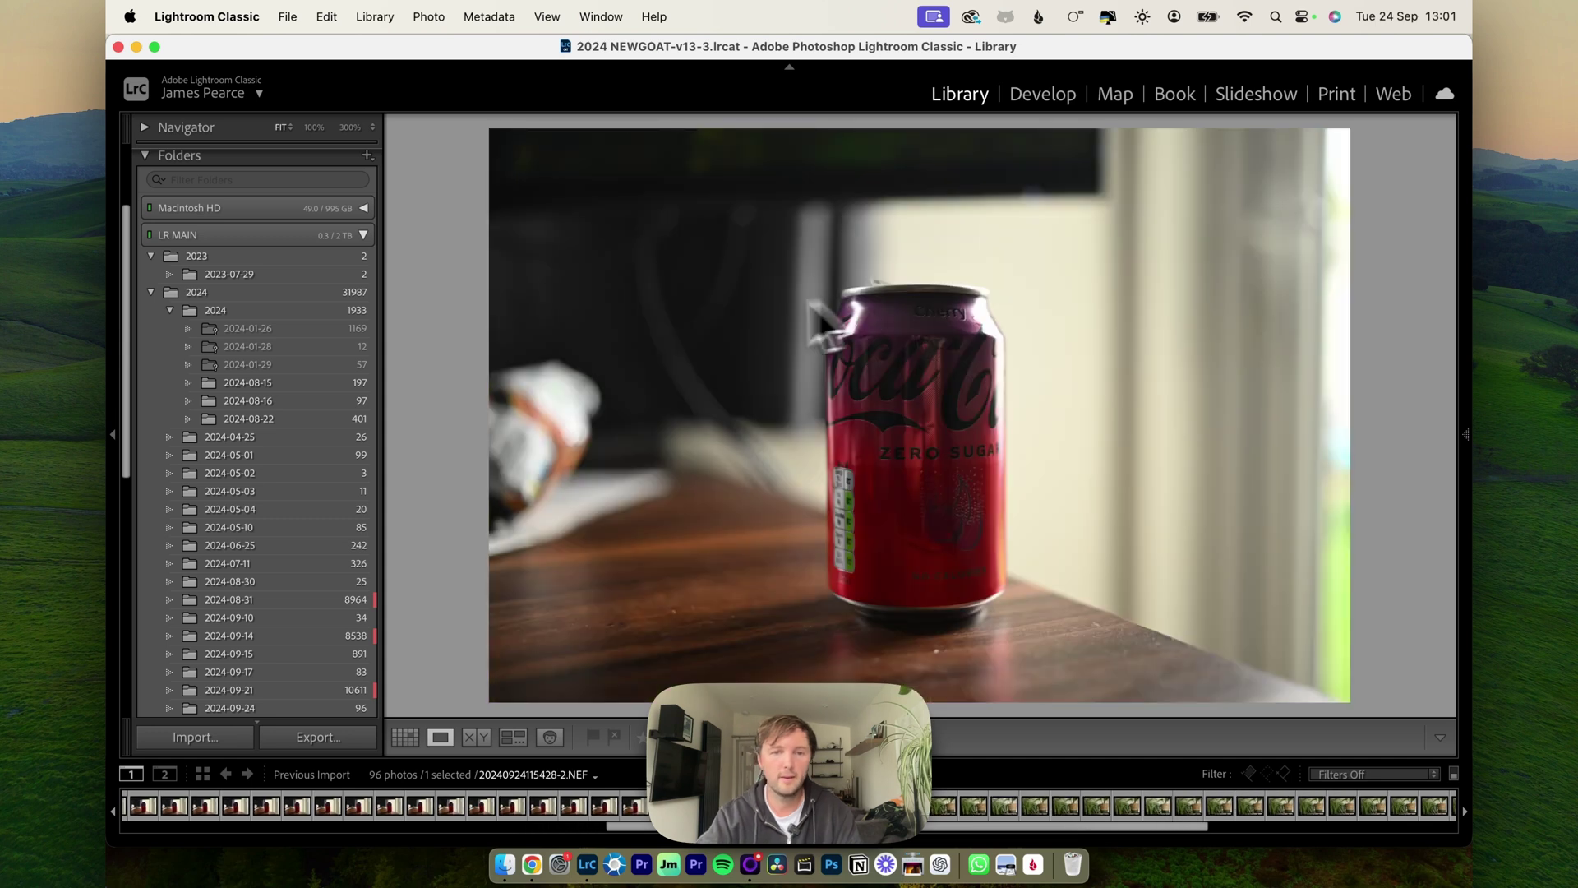
{"action": "left_click", "coordinate": [406, 737]}
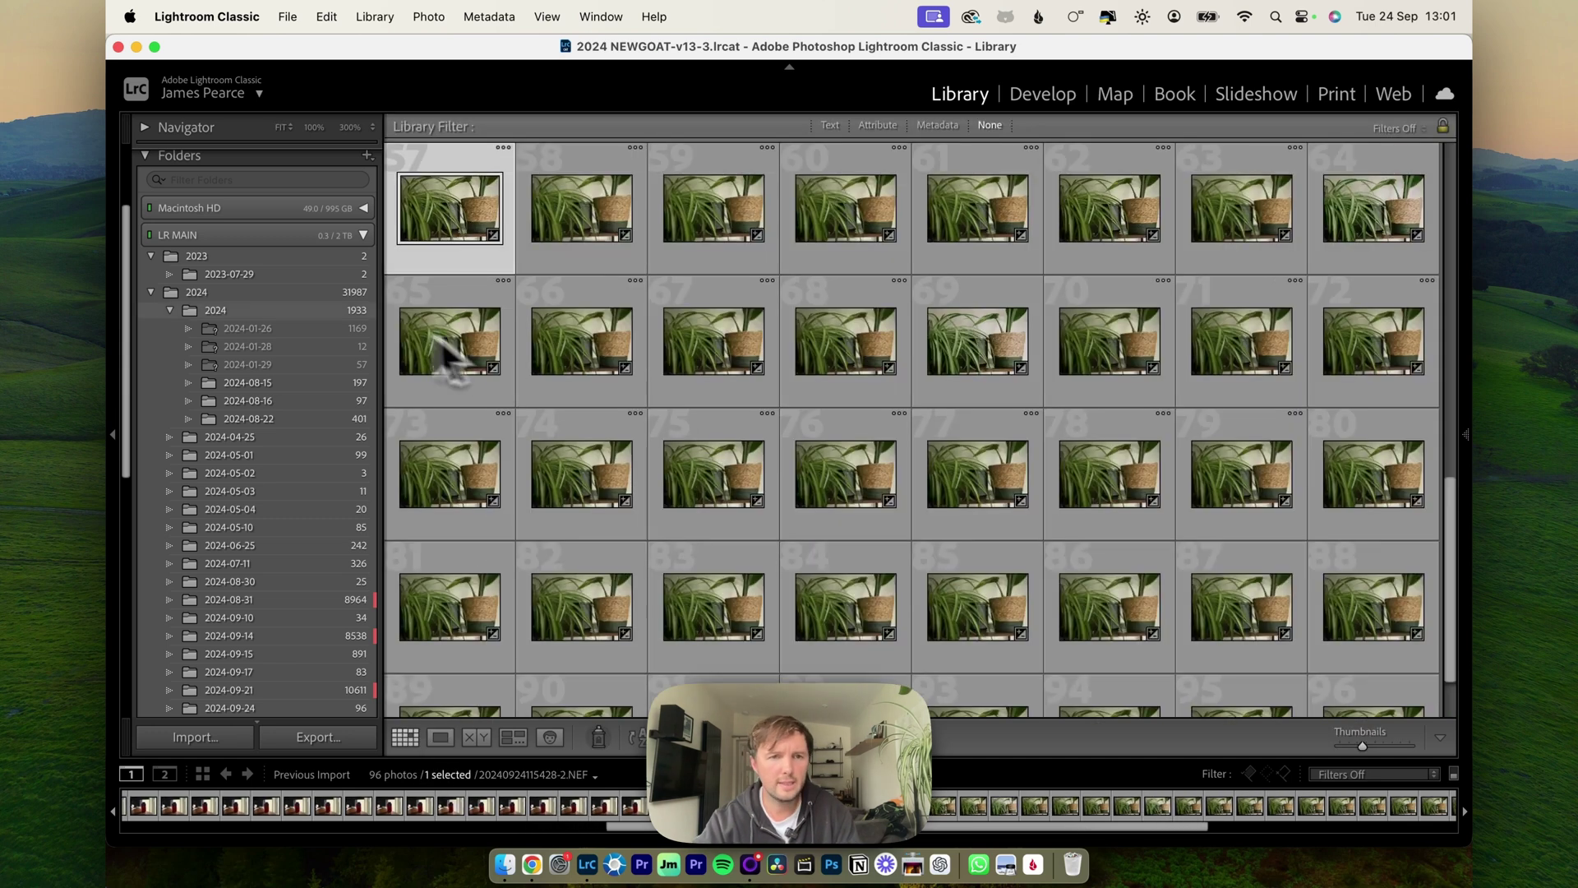
Examine the dated folders on LR MAIN and SSD3 and their color labels.
{"action": "scroll", "coordinate": [249, 332], "scroll_direction": "down", "scroll_amount": 10}
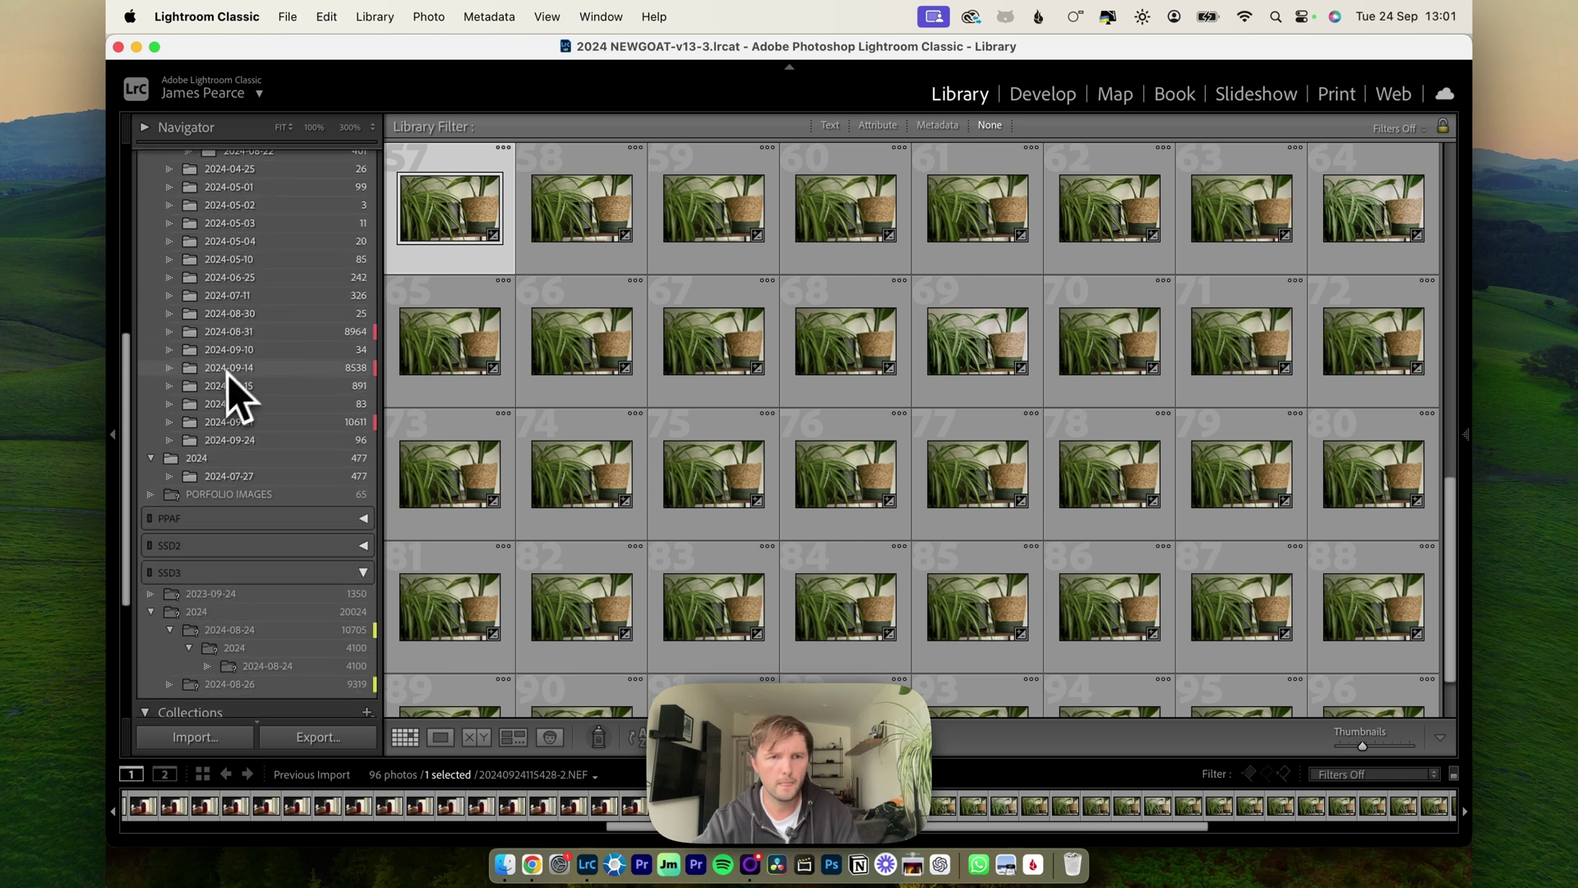
{"action": "scroll", "coordinate": [278, 487], "scroll_direction": "down", "scroll_amount": 2}
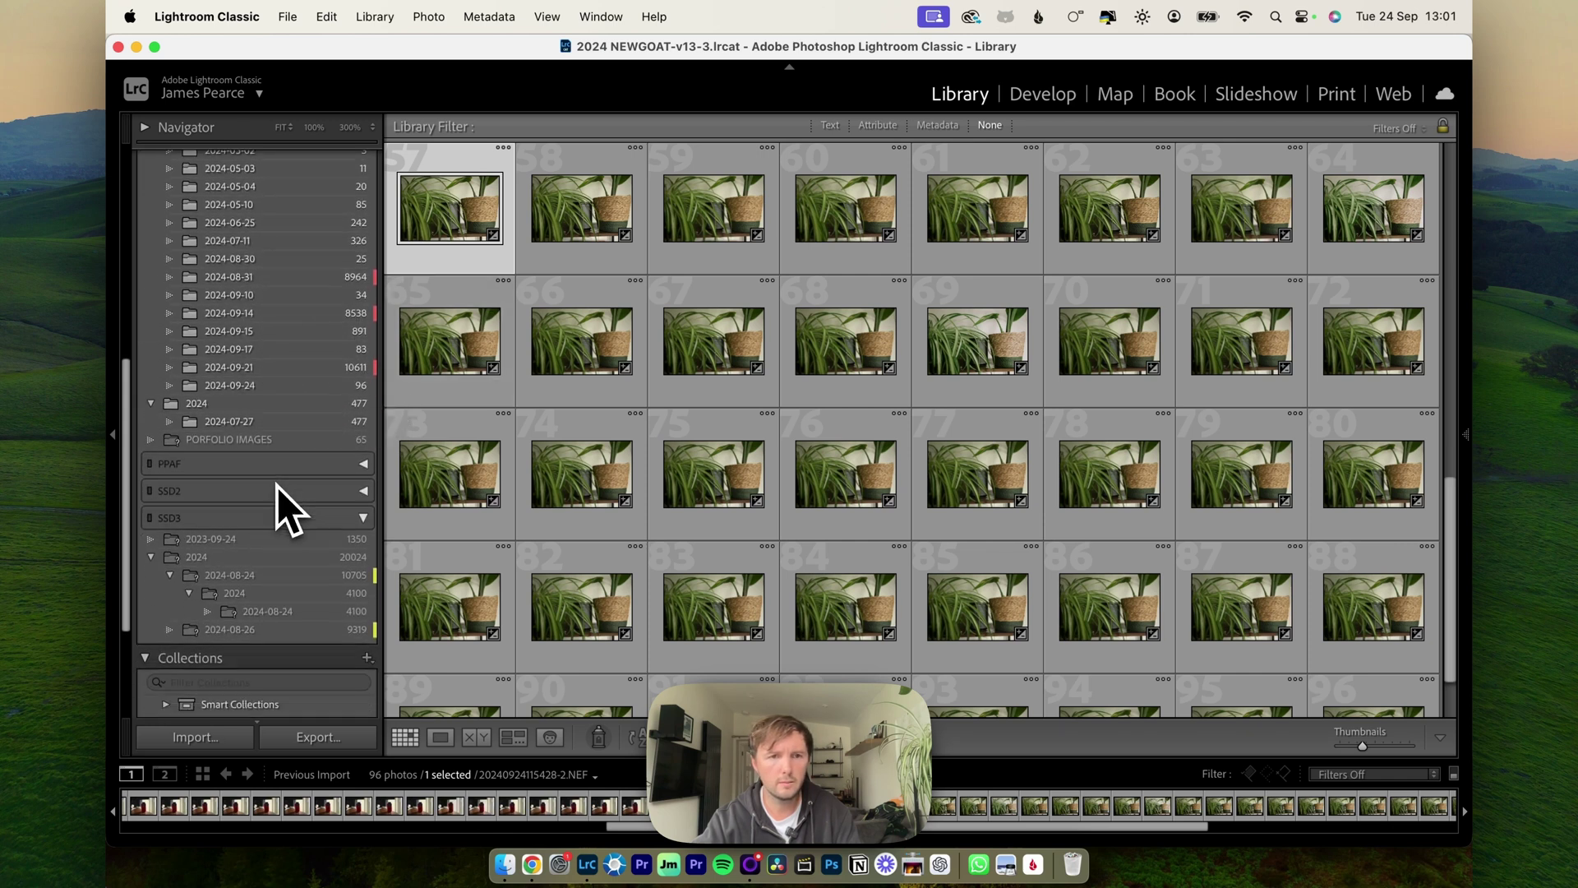
{"action": "scroll", "coordinate": [279, 485], "scroll_direction": "up", "scroll_amount": 10}
{"action": "scroll", "coordinate": [280, 484], "scroll_direction": "down", "scroll_amount": 6}
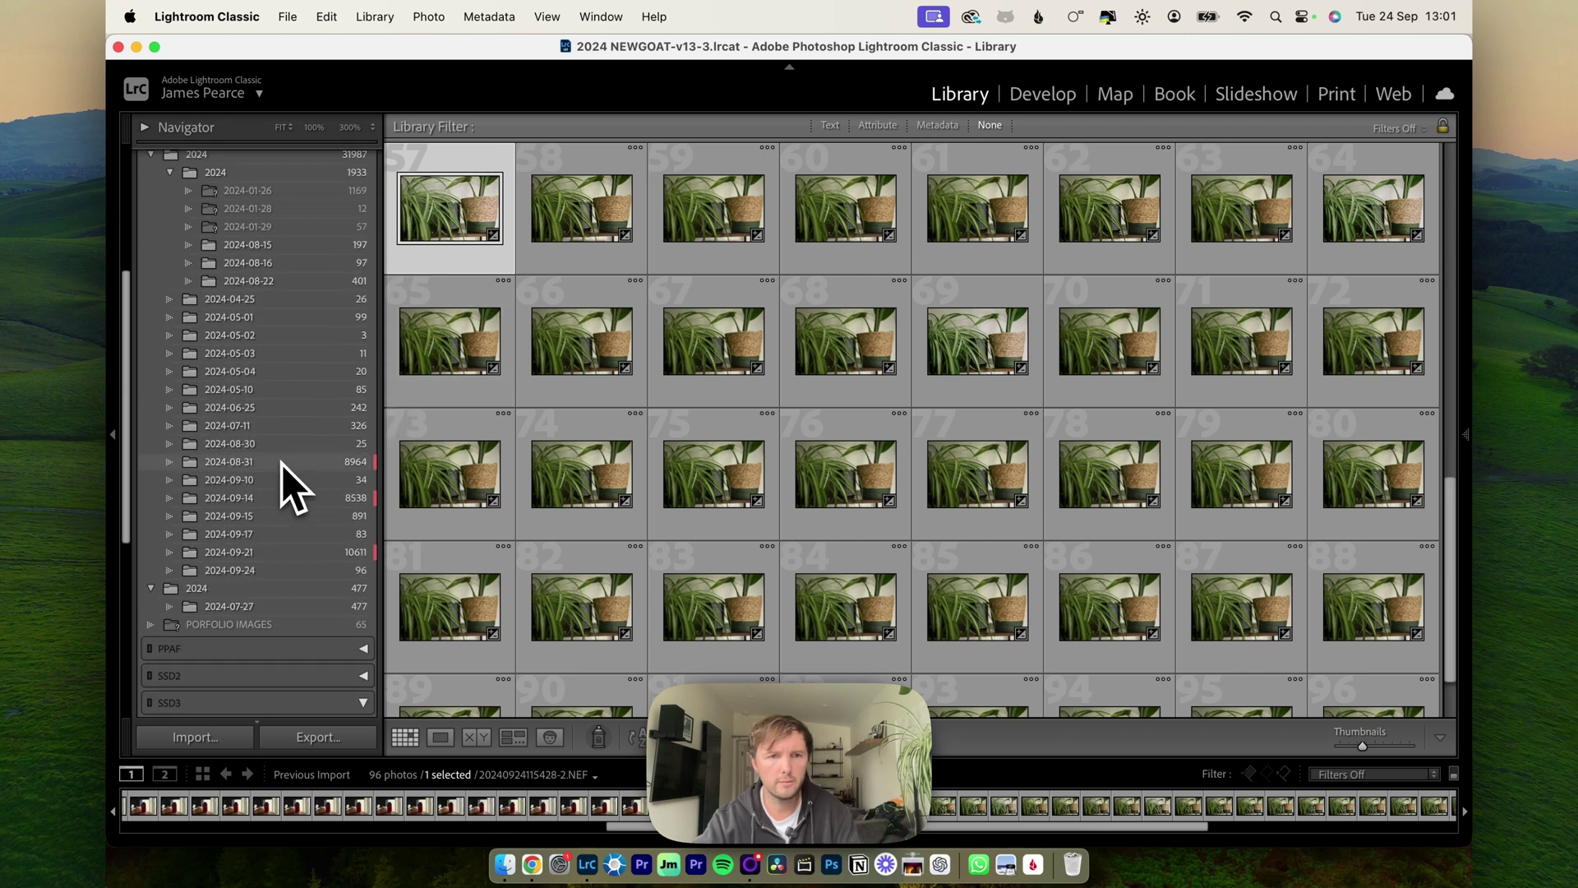
{"action": "scroll", "coordinate": [283, 465], "scroll_direction": "up", "scroll_amount": 3}
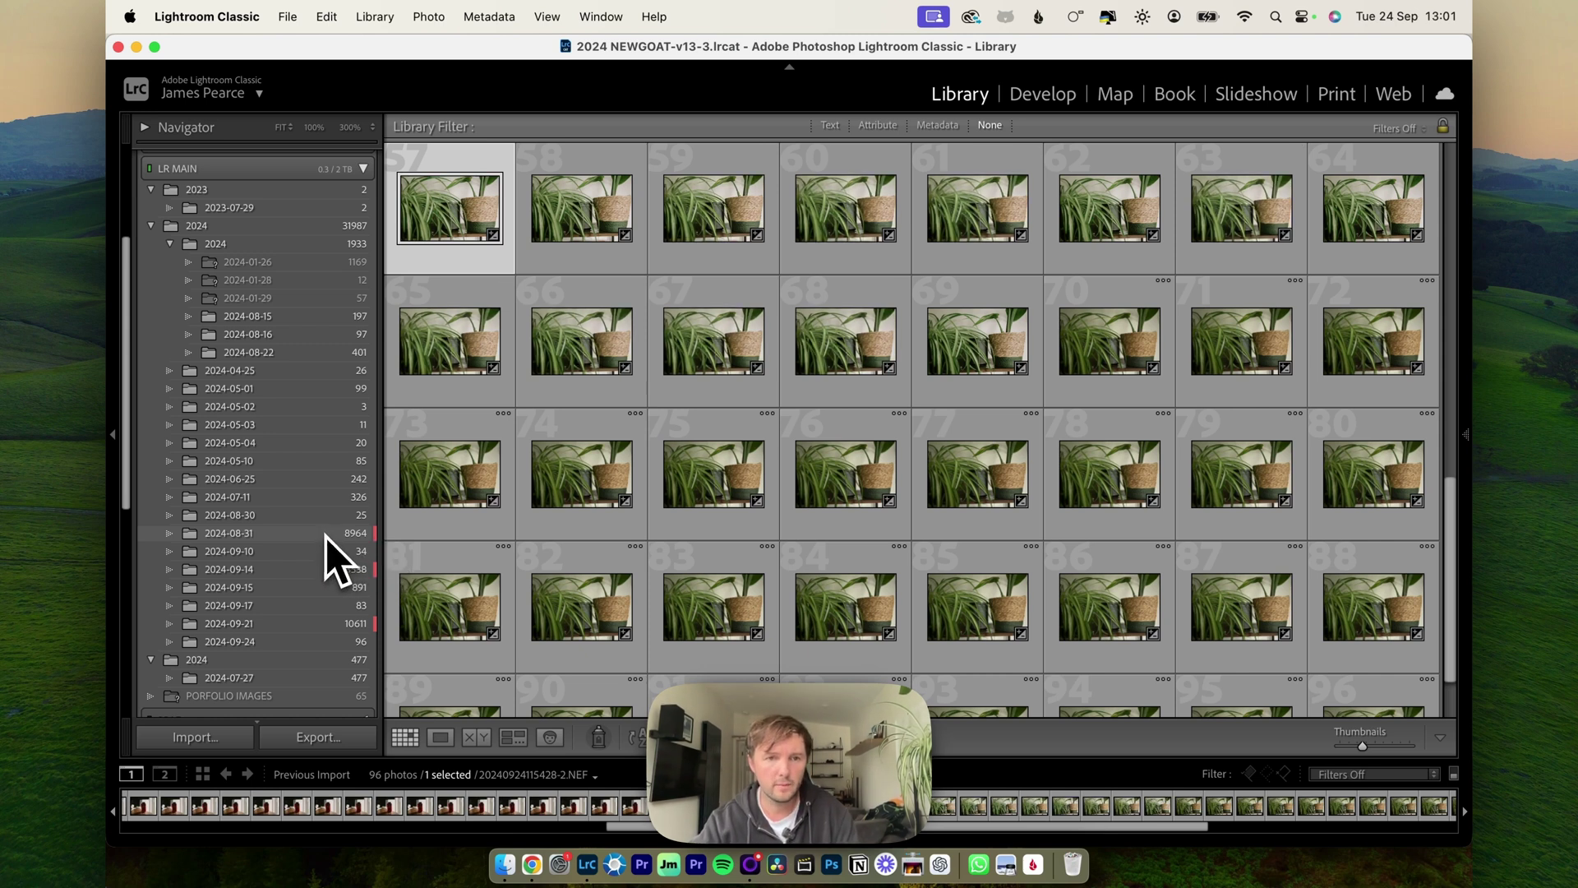
{"action": "scroll", "coordinate": [323, 538], "scroll_direction": "down", "scroll_amount": 5}
{"action": "scroll", "coordinate": [322, 536], "scroll_direction": "down", "scroll_amount": 2}
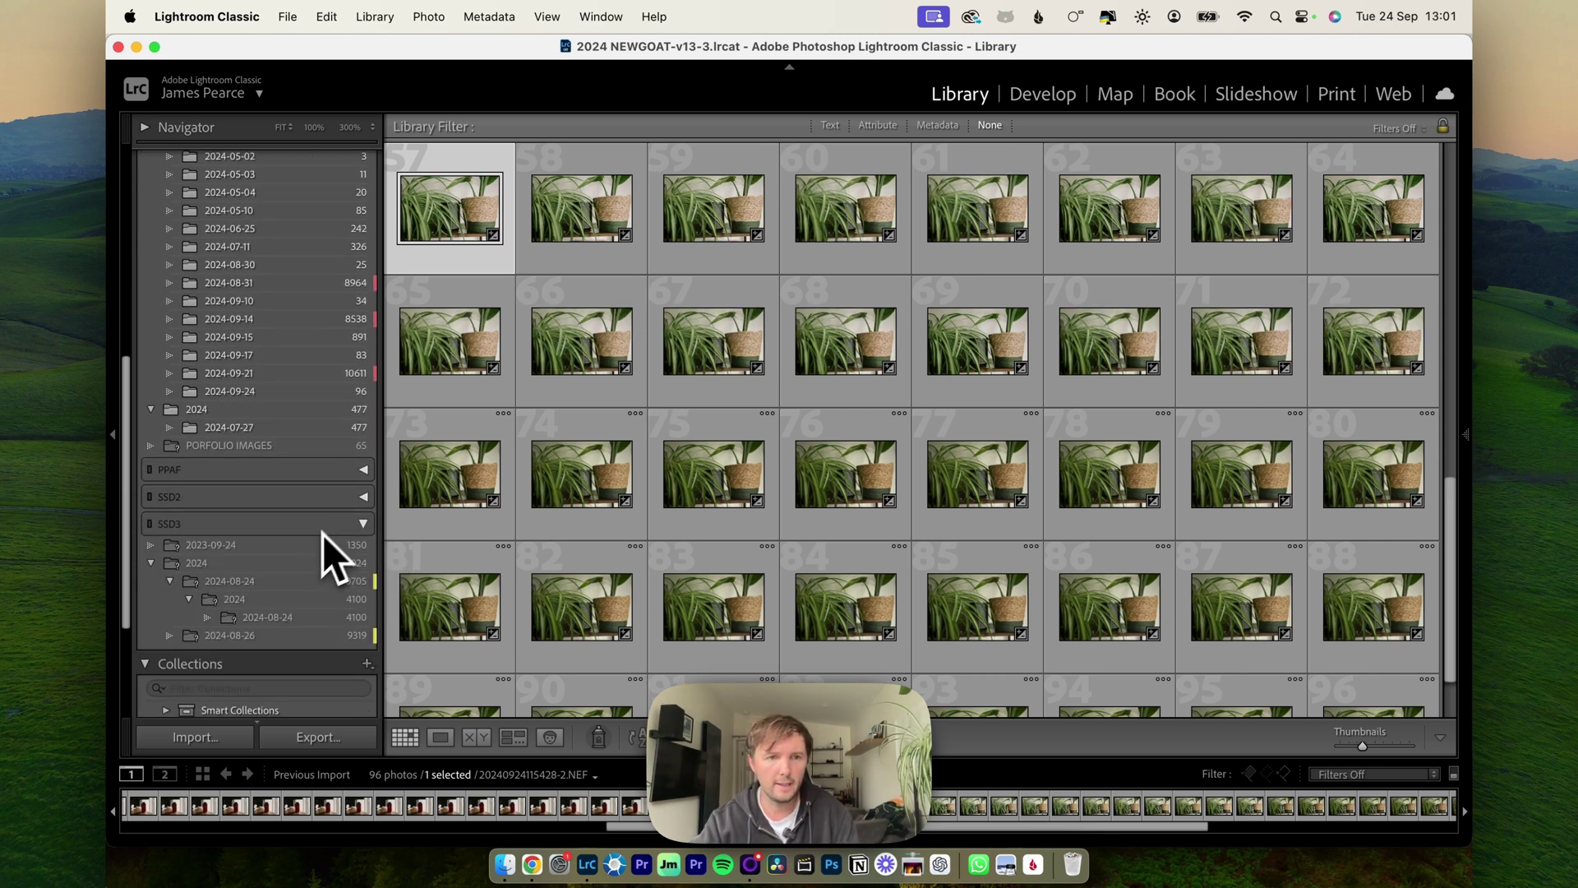
Expand the PPAF drive to examine its labelled folders, and view the options available for the 2024-08-31 folder.
{"action": "left_click", "coordinate": [358, 471]}
{"action": "scroll", "coordinate": [329, 490], "scroll_direction": "down", "scroll_amount": 4}
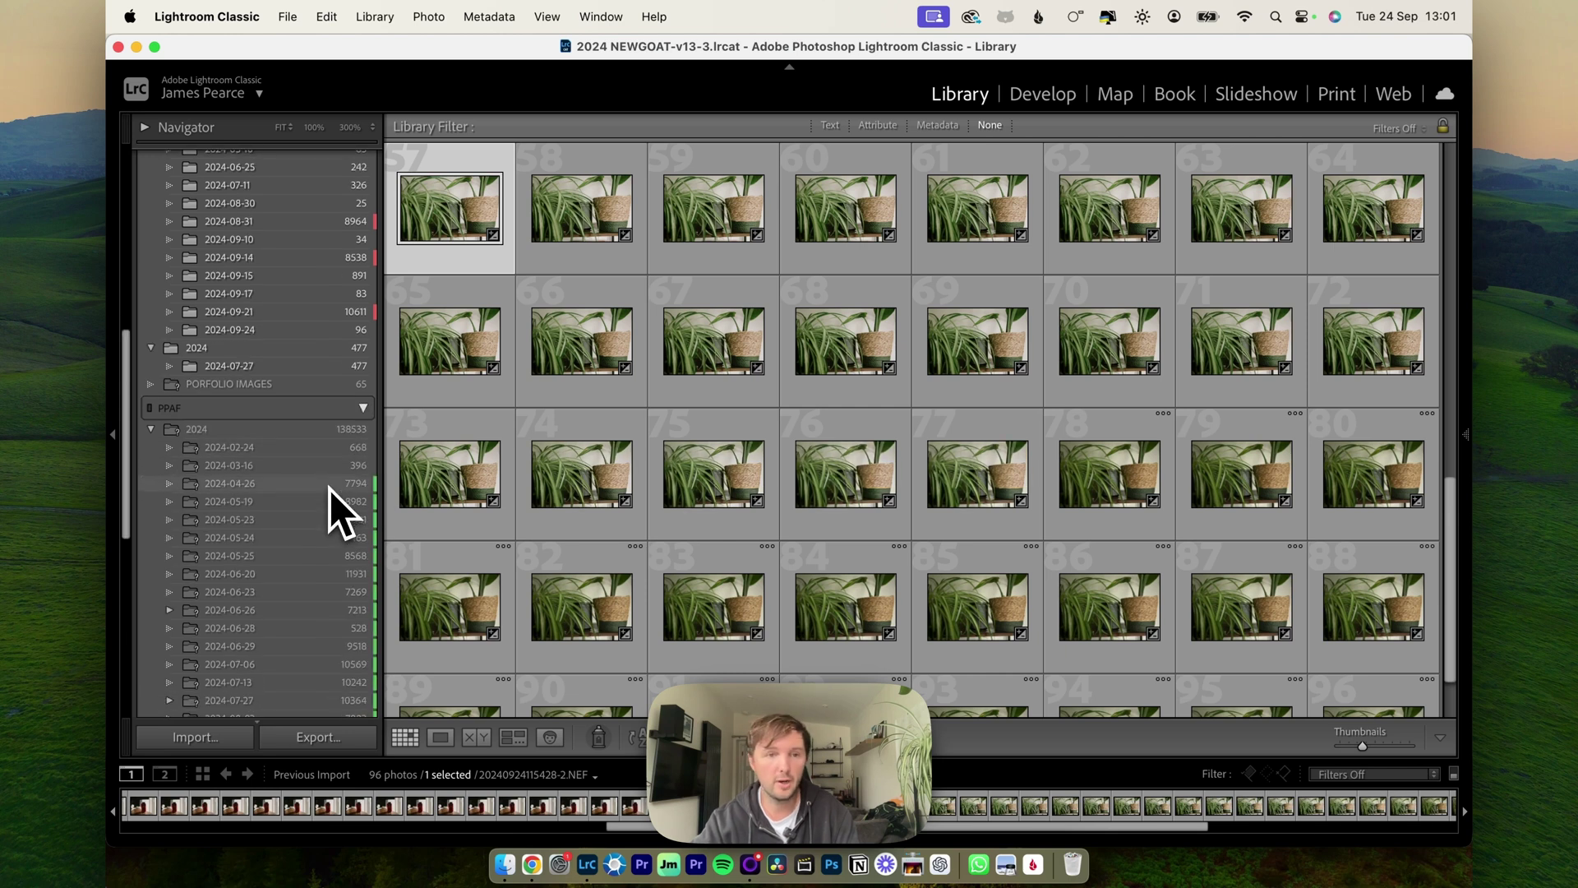
{"action": "scroll", "coordinate": [322, 516], "scroll_direction": "up", "scroll_amount": 5}
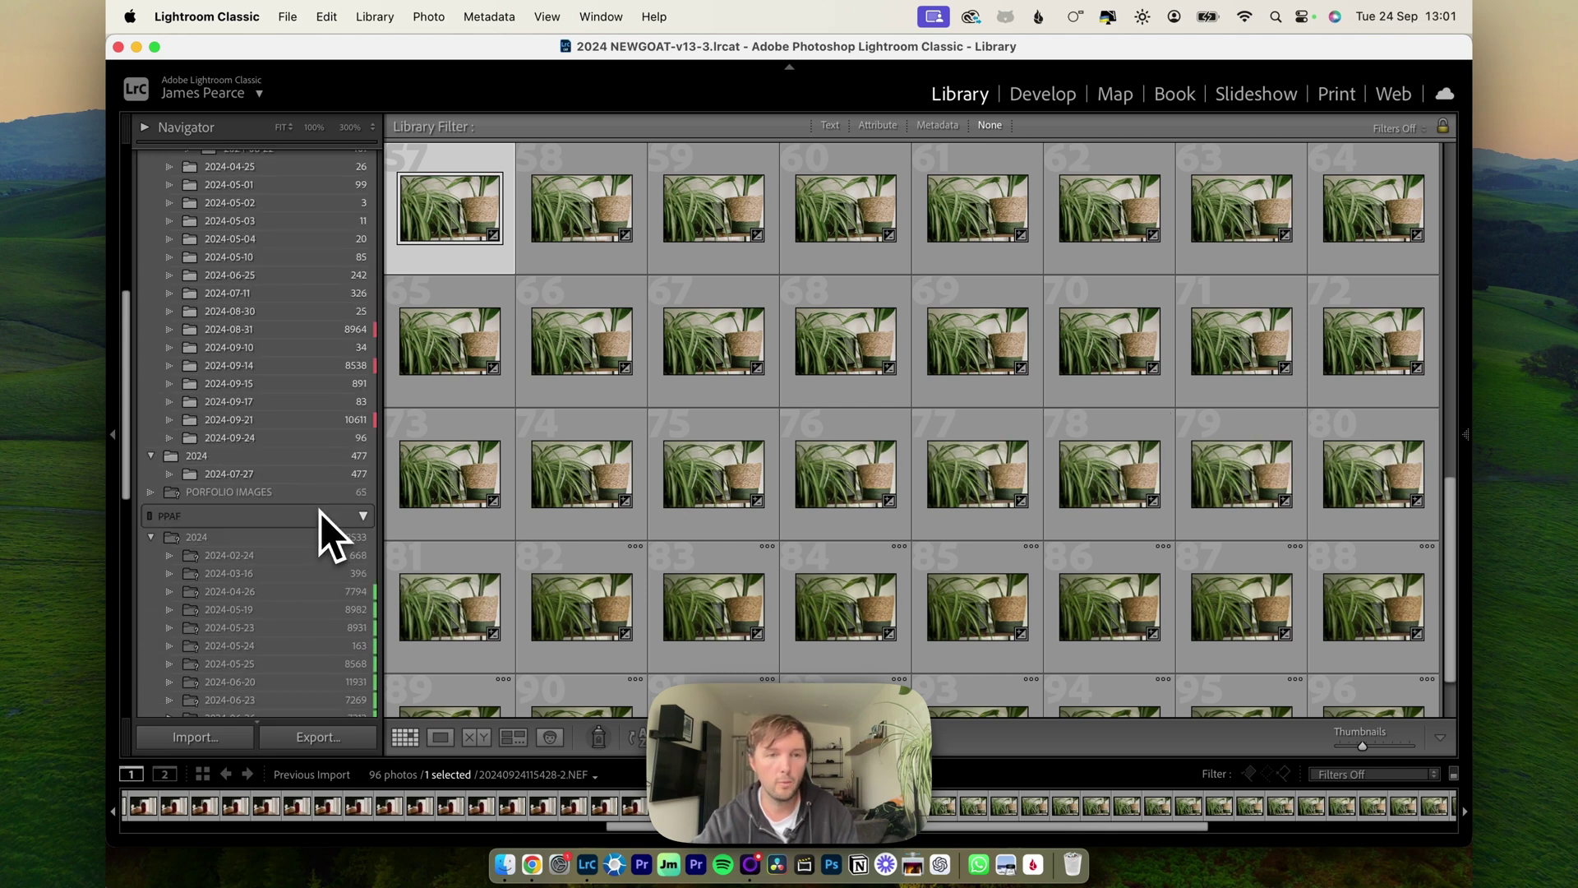
{"action": "right_click", "coordinate": [294, 333]}
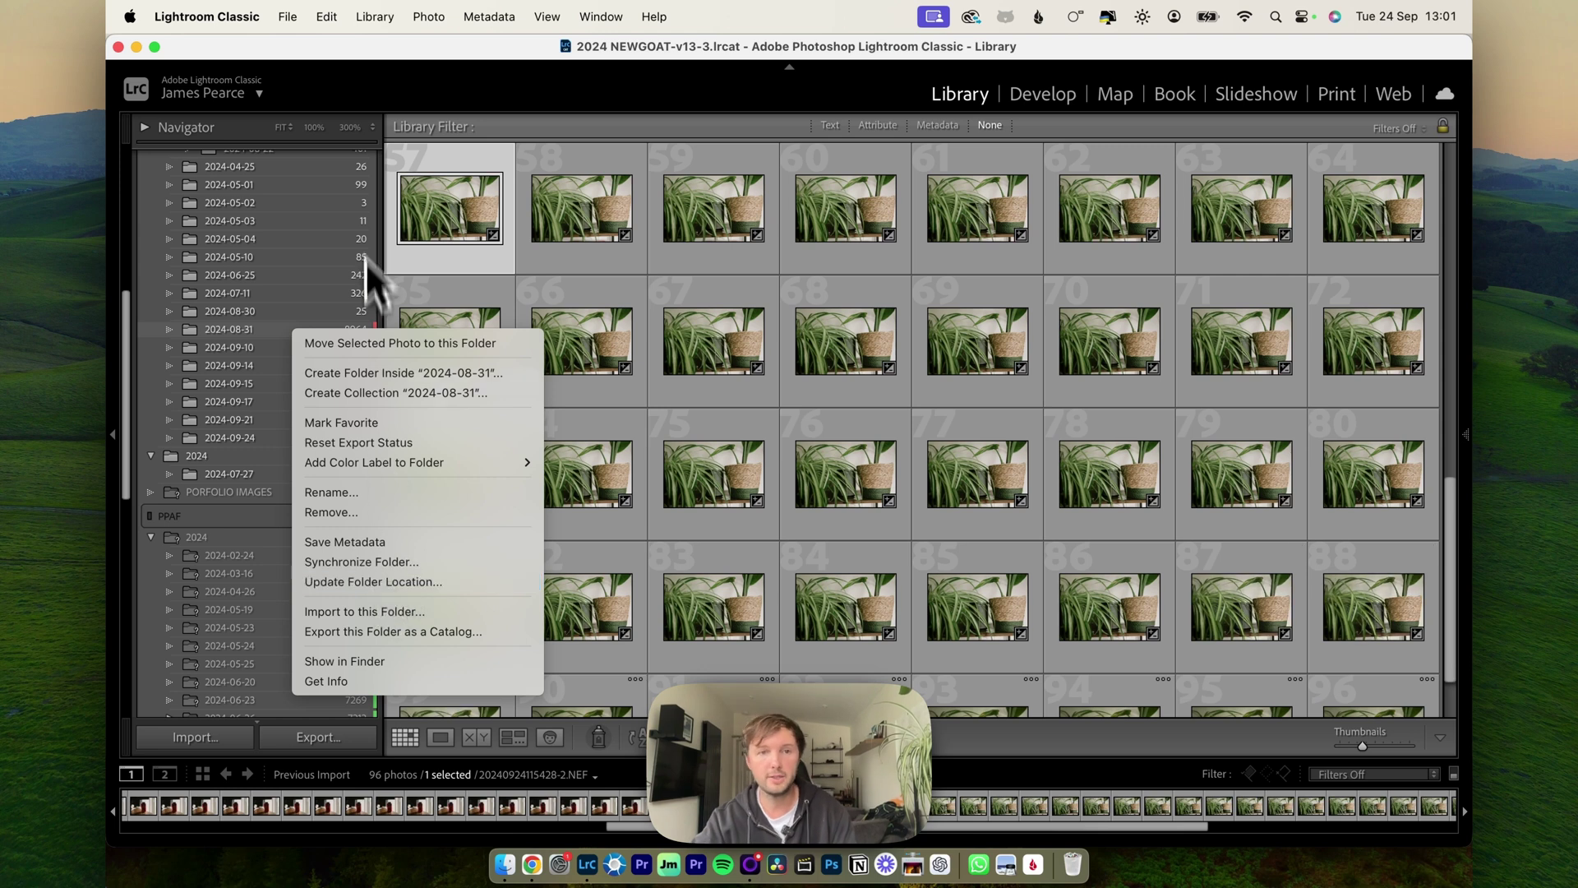
{"action": "left_click", "coordinate": [406, 59]}
{"action": "scroll", "coordinate": [251, 460], "scroll_direction": "down", "scroll_amount": 4}
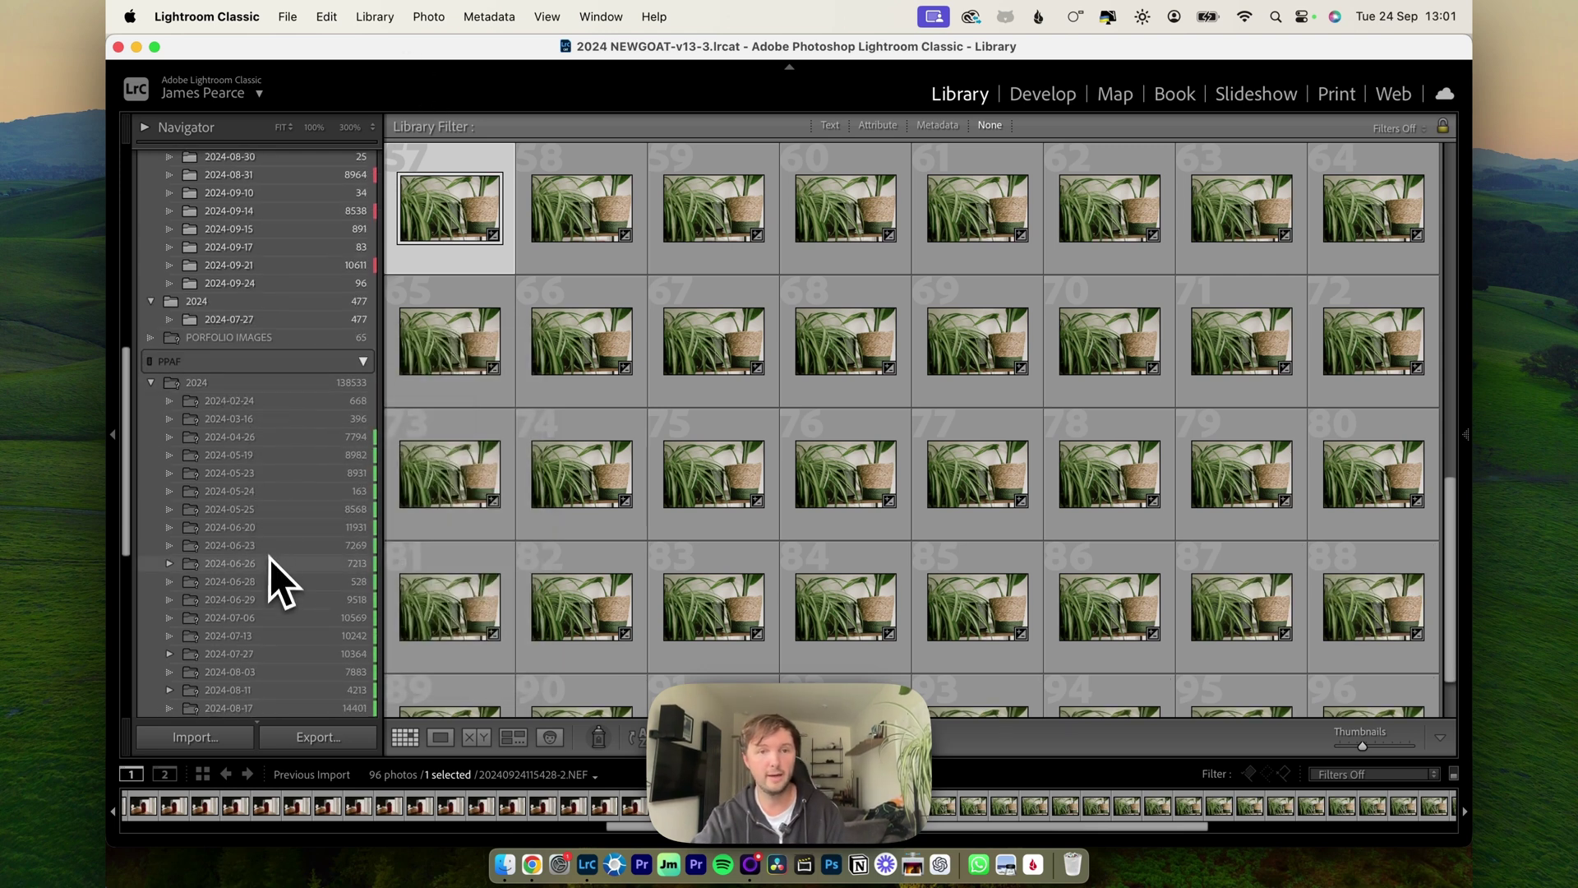
{"action": "scroll", "coordinate": [279, 509], "scroll_direction": "down", "scroll_amount": 5}
{"action": "scroll", "coordinate": [283, 486], "scroll_direction": "up", "scroll_amount": 15}
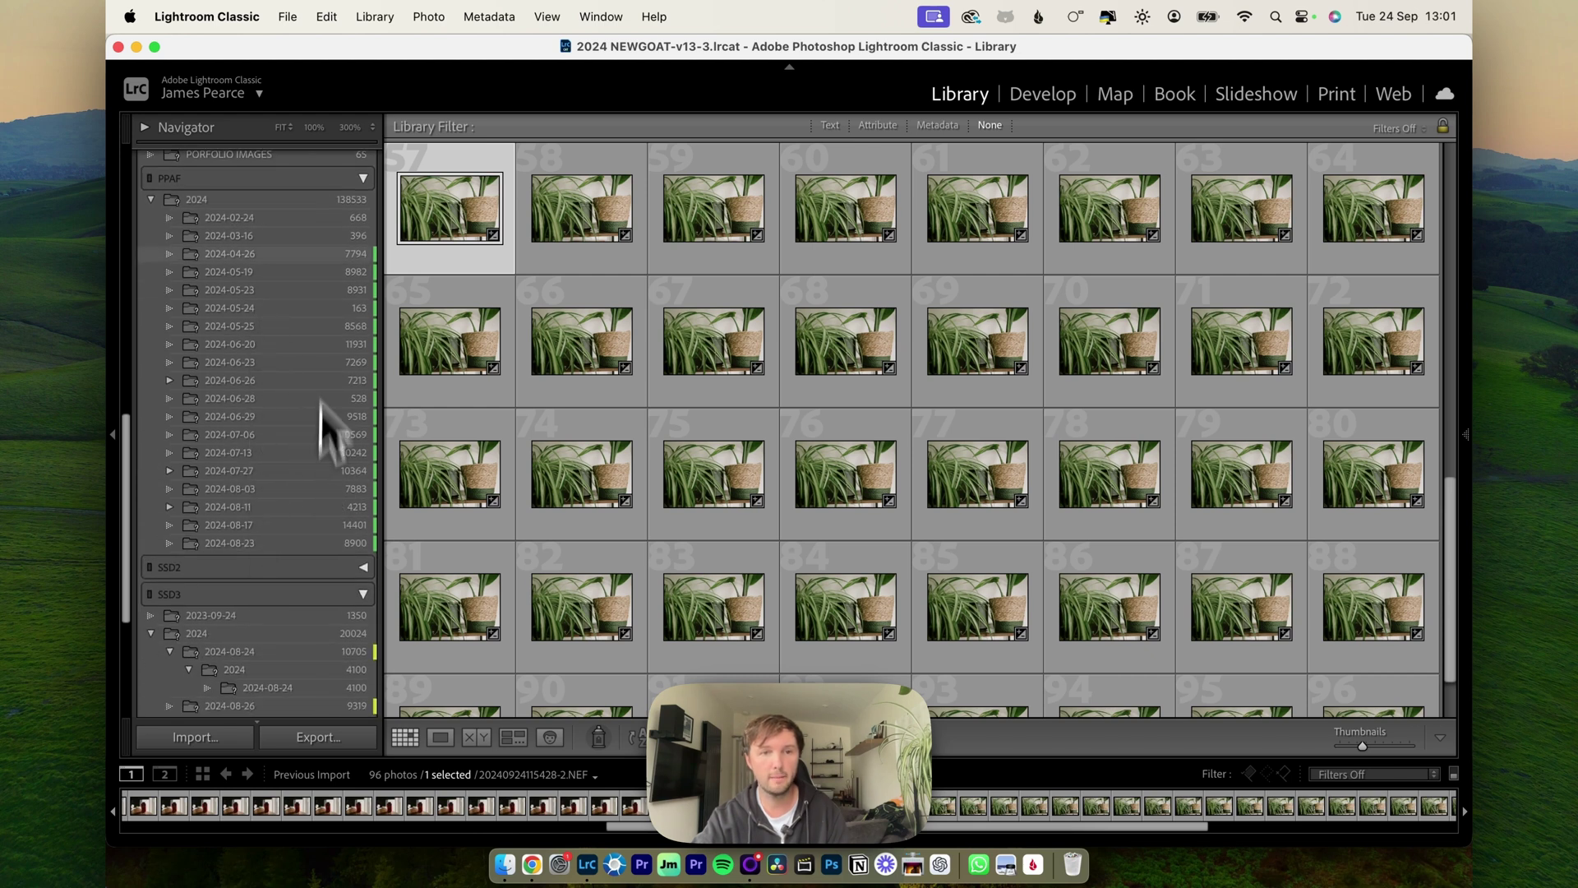
{"action": "scroll", "coordinate": [314, 418], "scroll_direction": "down", "scroll_amount": 2}
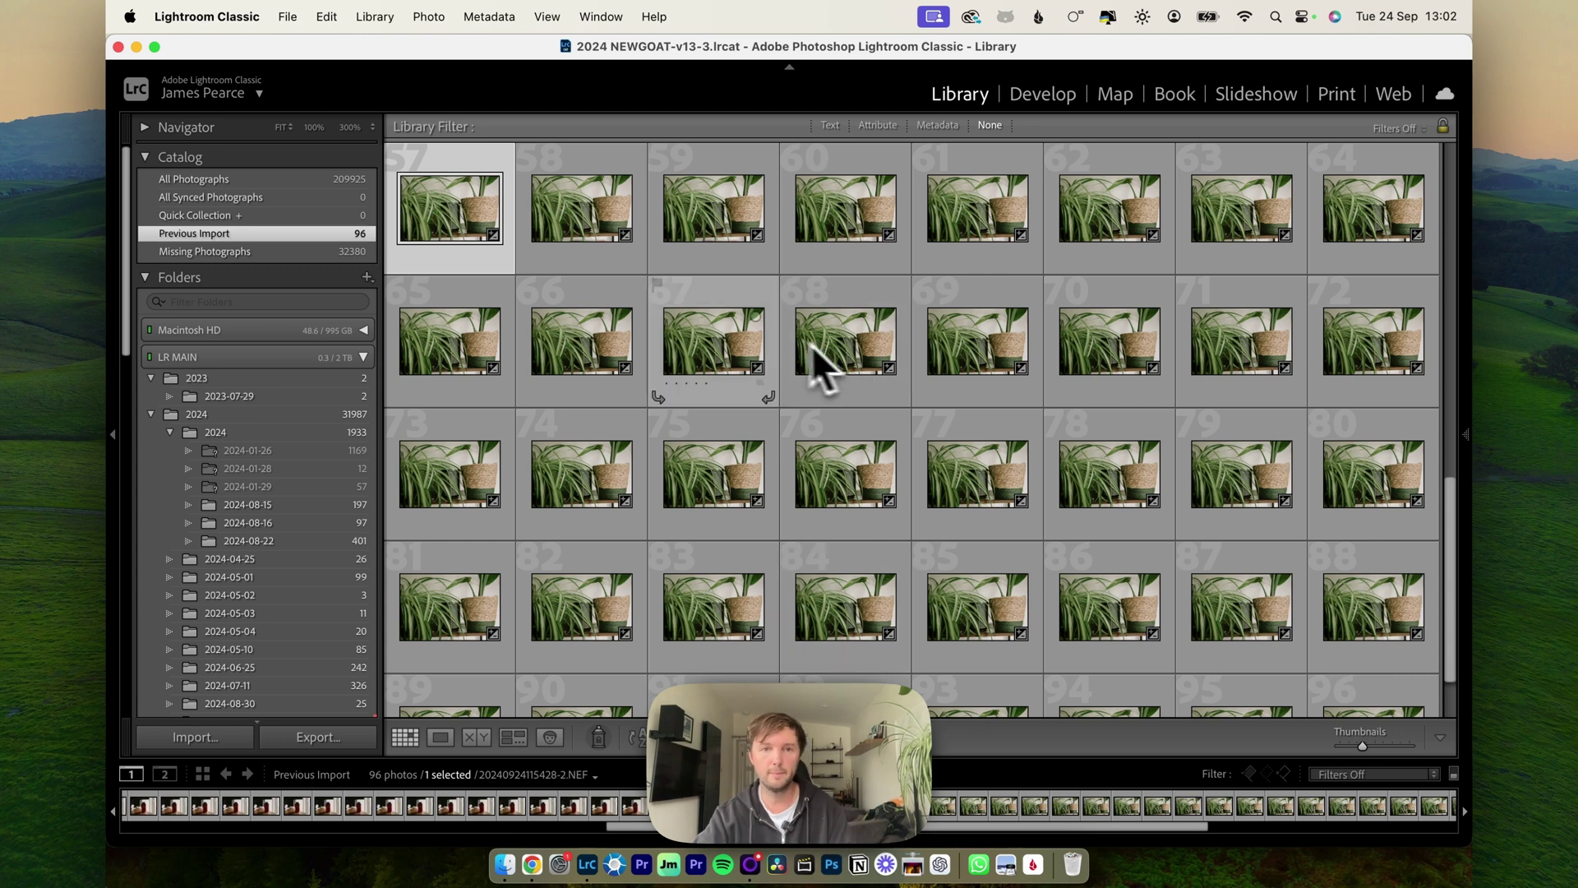
{"action": "scroll", "coordinate": [912, 576], "scroll_direction": "down", "scroll_amount": 1}
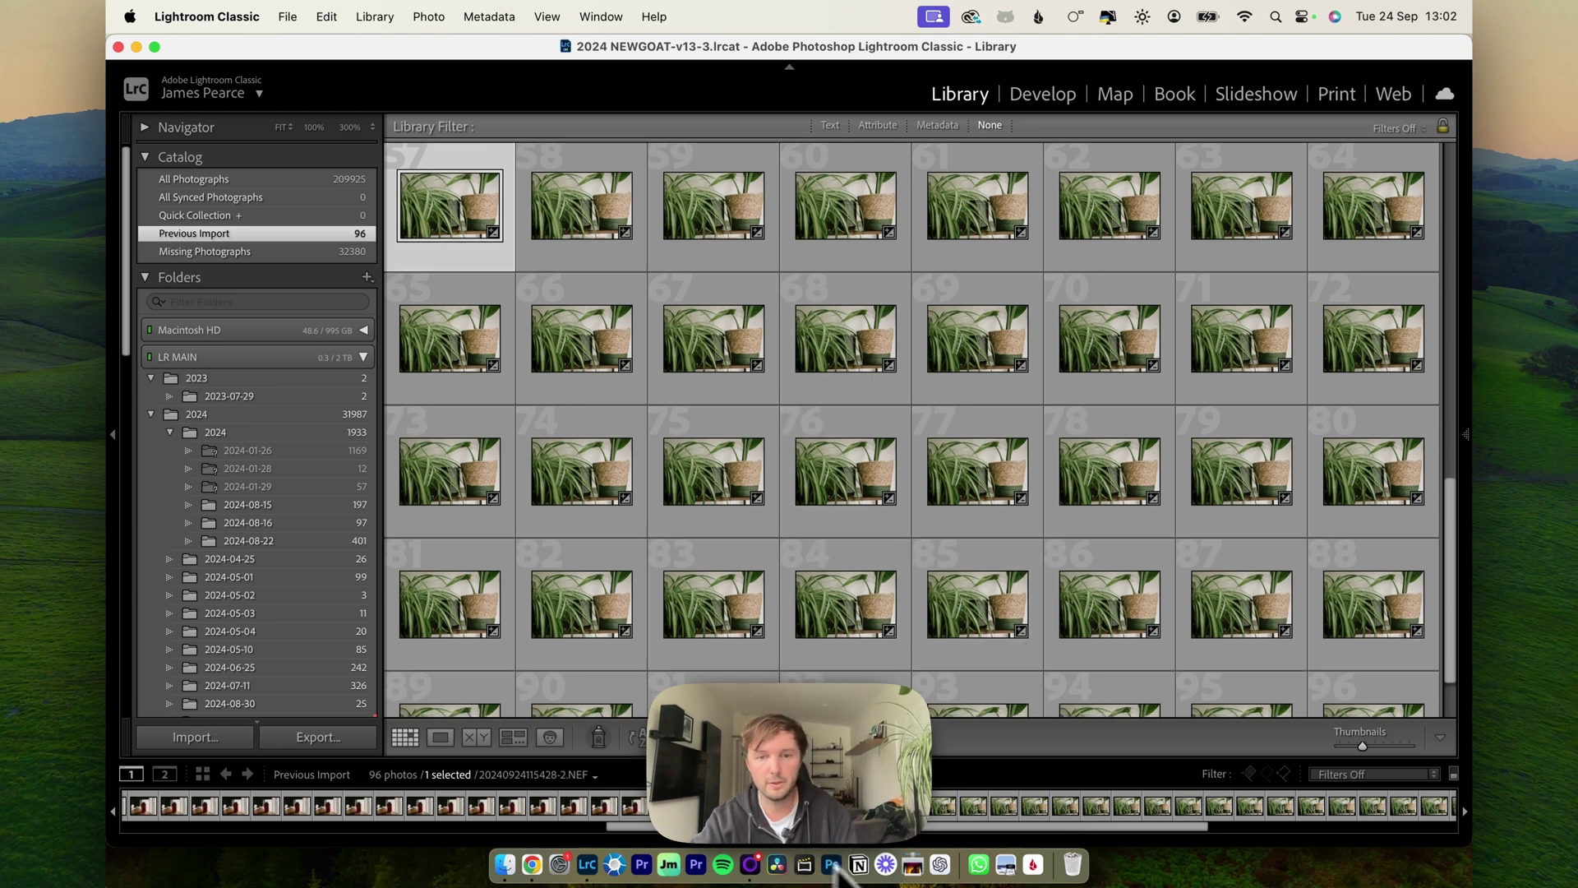
Launch Aftershoot and delete the existing album 2024 NEWGOAT-v13-3.
{"action": "left_click", "coordinate": [1279, 19]}
{"action": "key", "text": "Escape"}
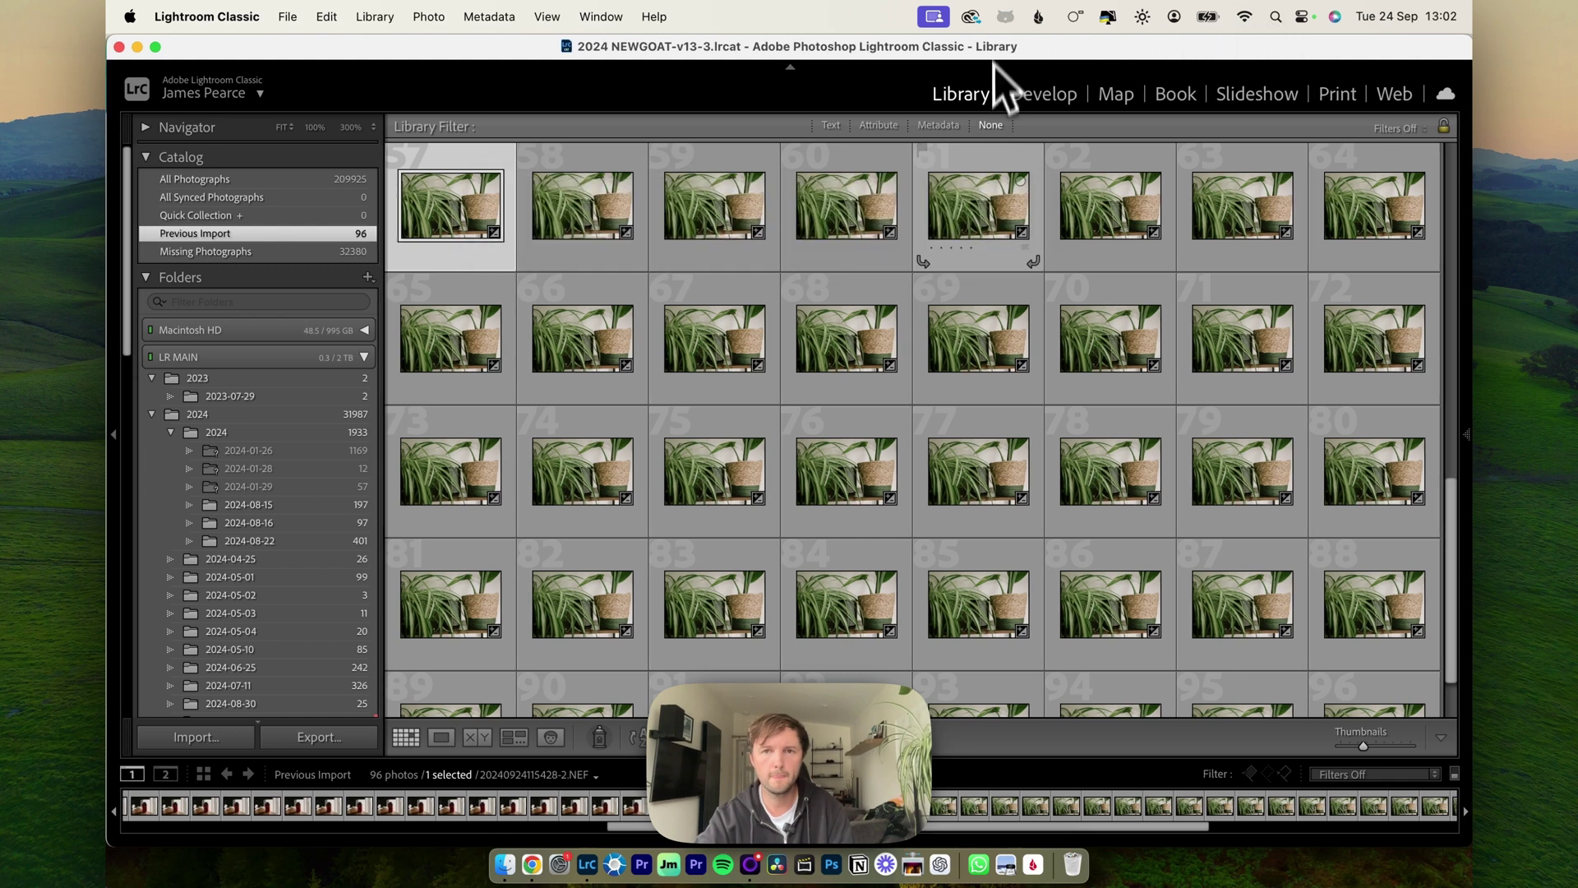
{"action": "left_click", "coordinate": [1275, 17]}
{"action": "type", "text": "aft"}
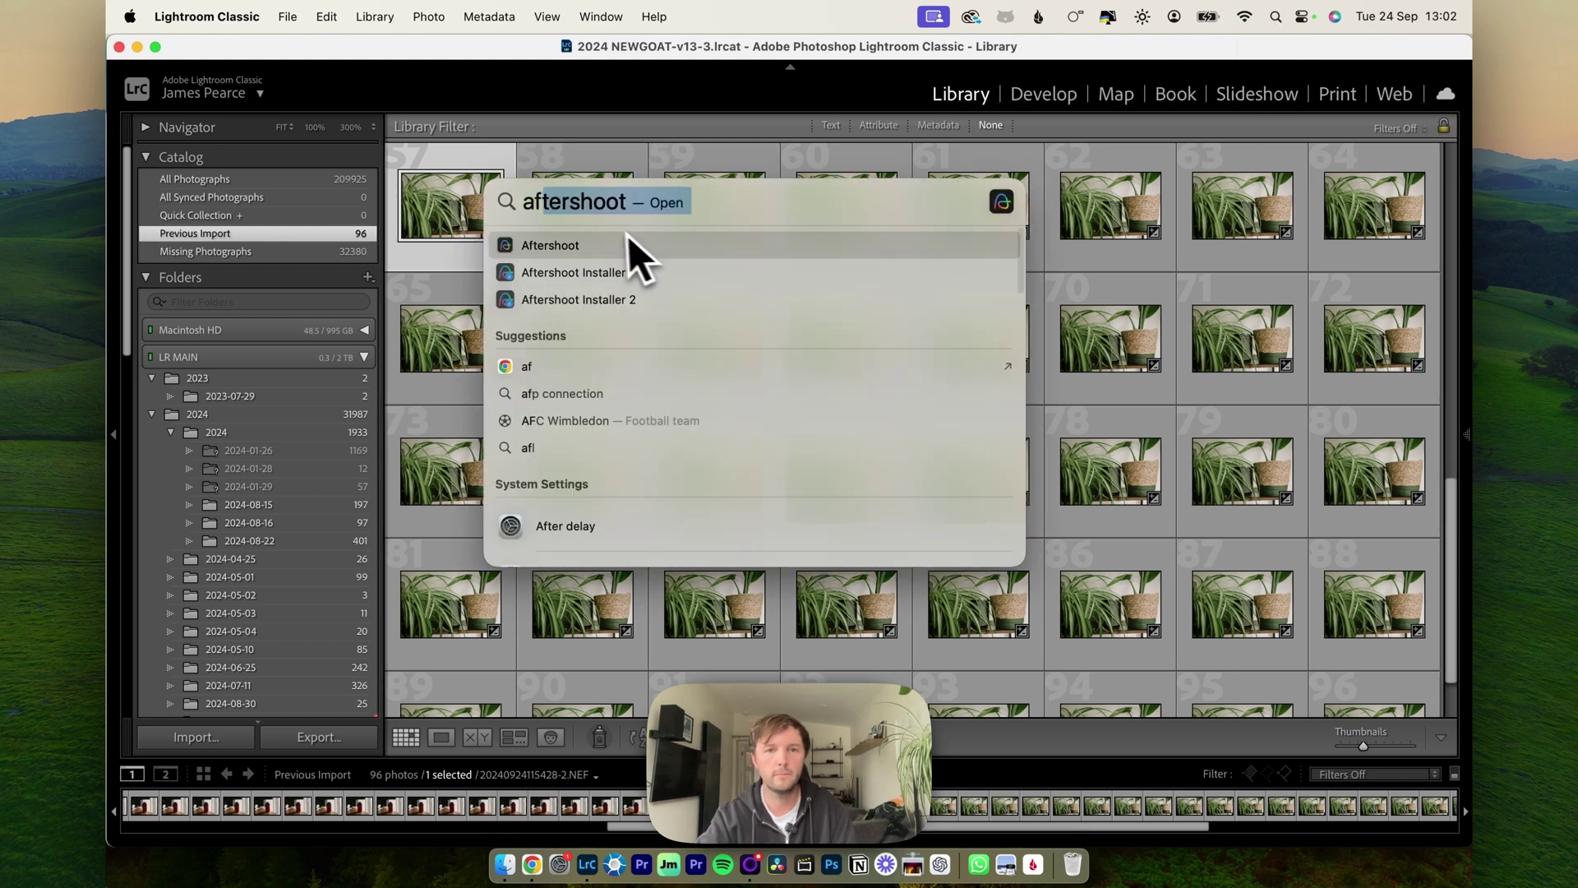
{"action": "left_click", "coordinate": [629, 238]}
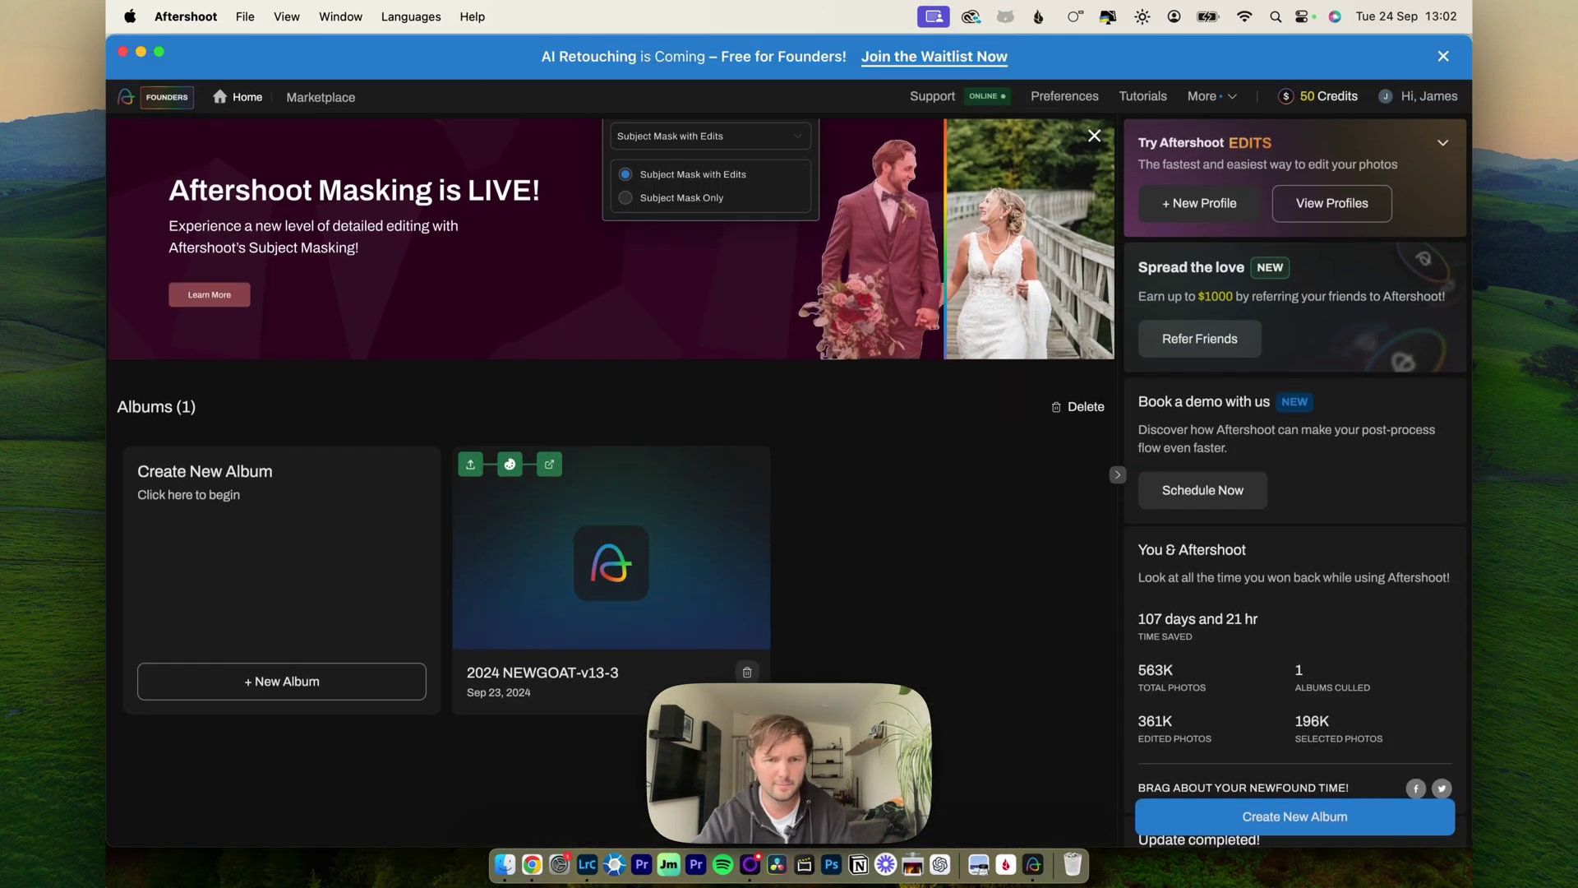
{"action": "key", "text": "BackSpace"}
{"action": "left_click", "coordinate": [785, 576]}
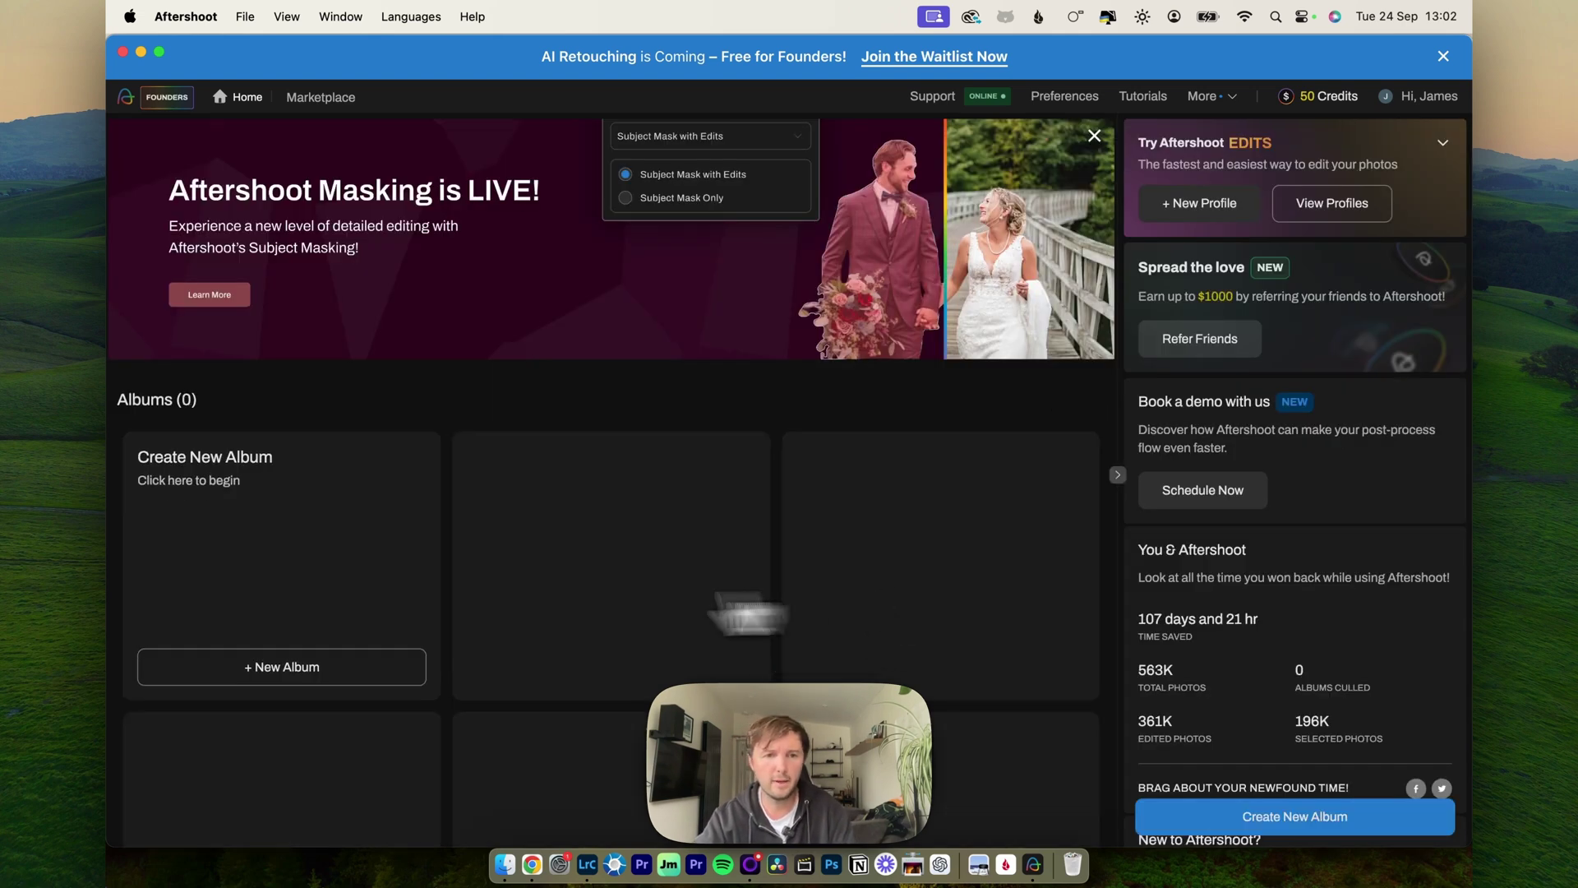
Switch back to Lightroom Classic and quit it.
{"action": "left_click", "coordinate": [587, 865]}
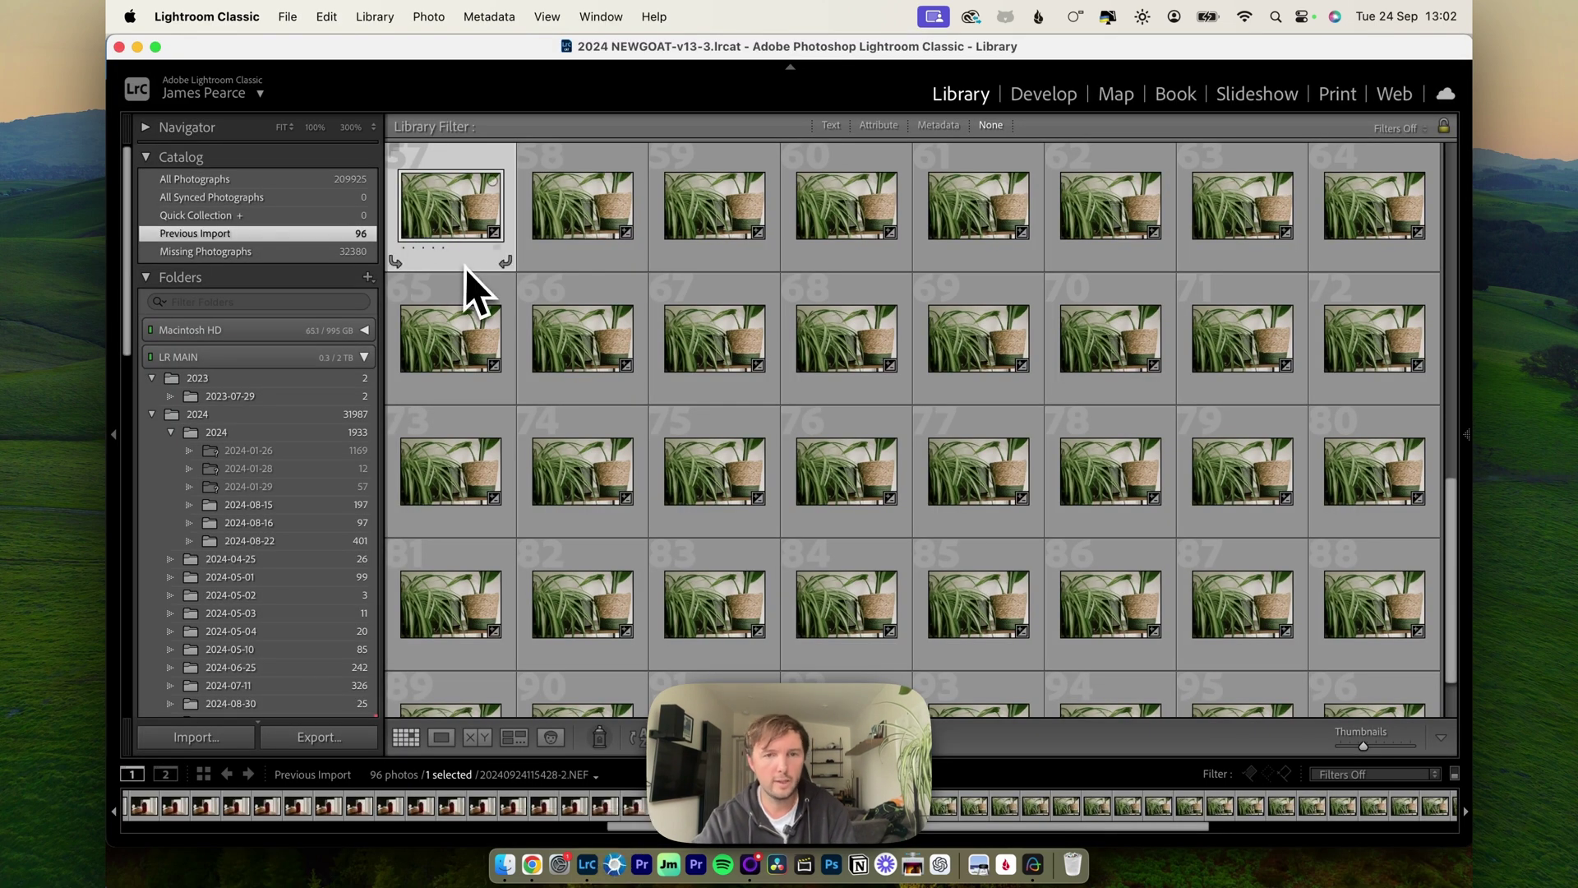
{"action": "key", "text": "super+q"}
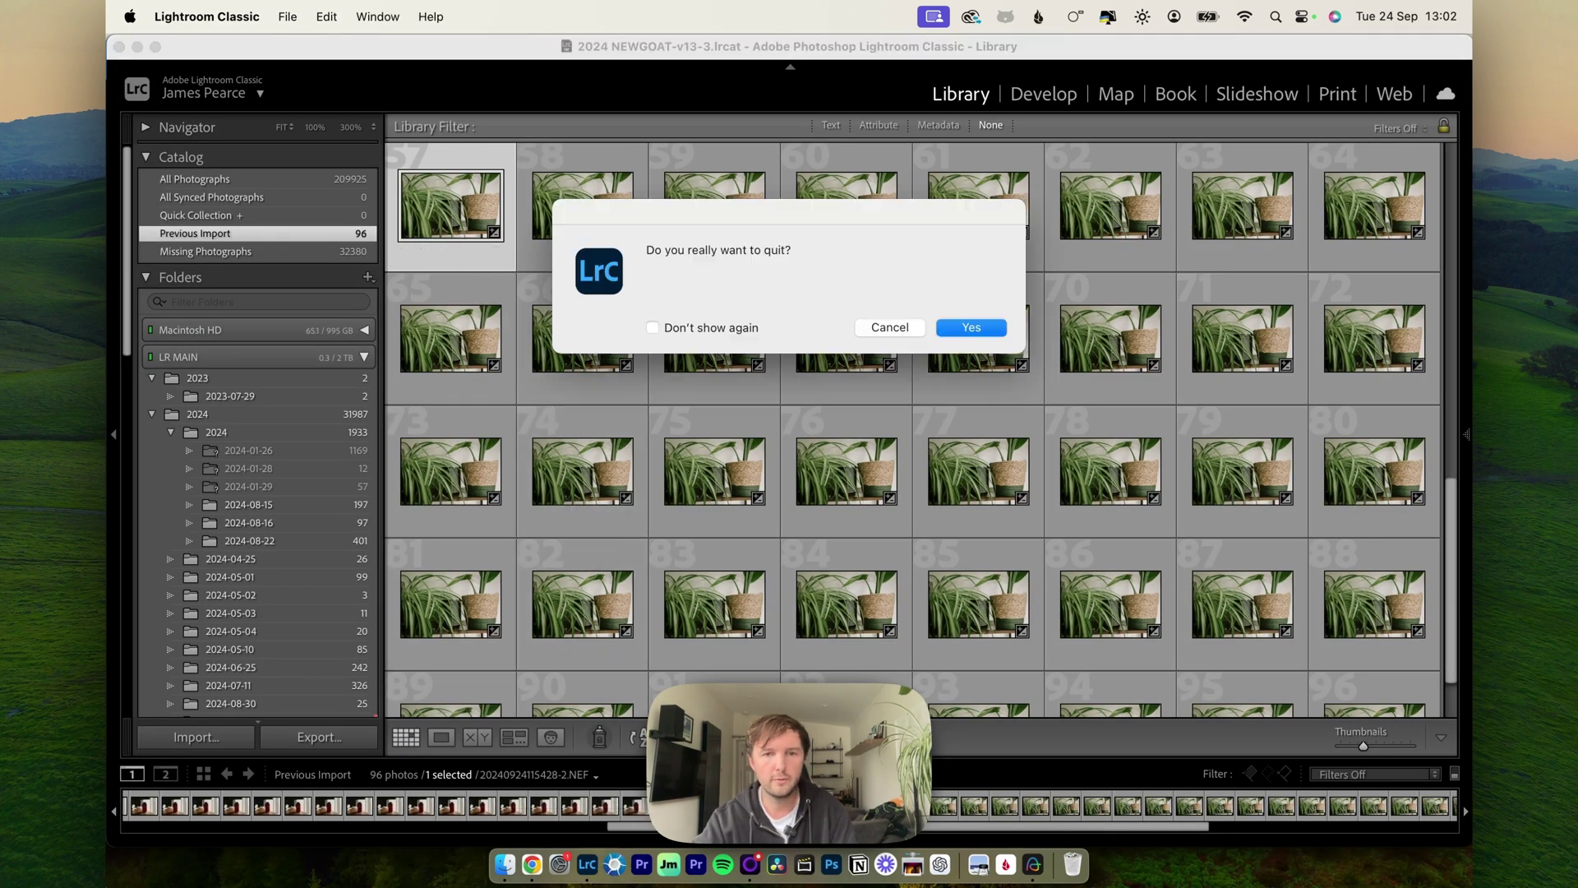
{"action": "left_click", "coordinate": [971, 327]}
{"action": "left_click", "coordinate": [905, 393]}
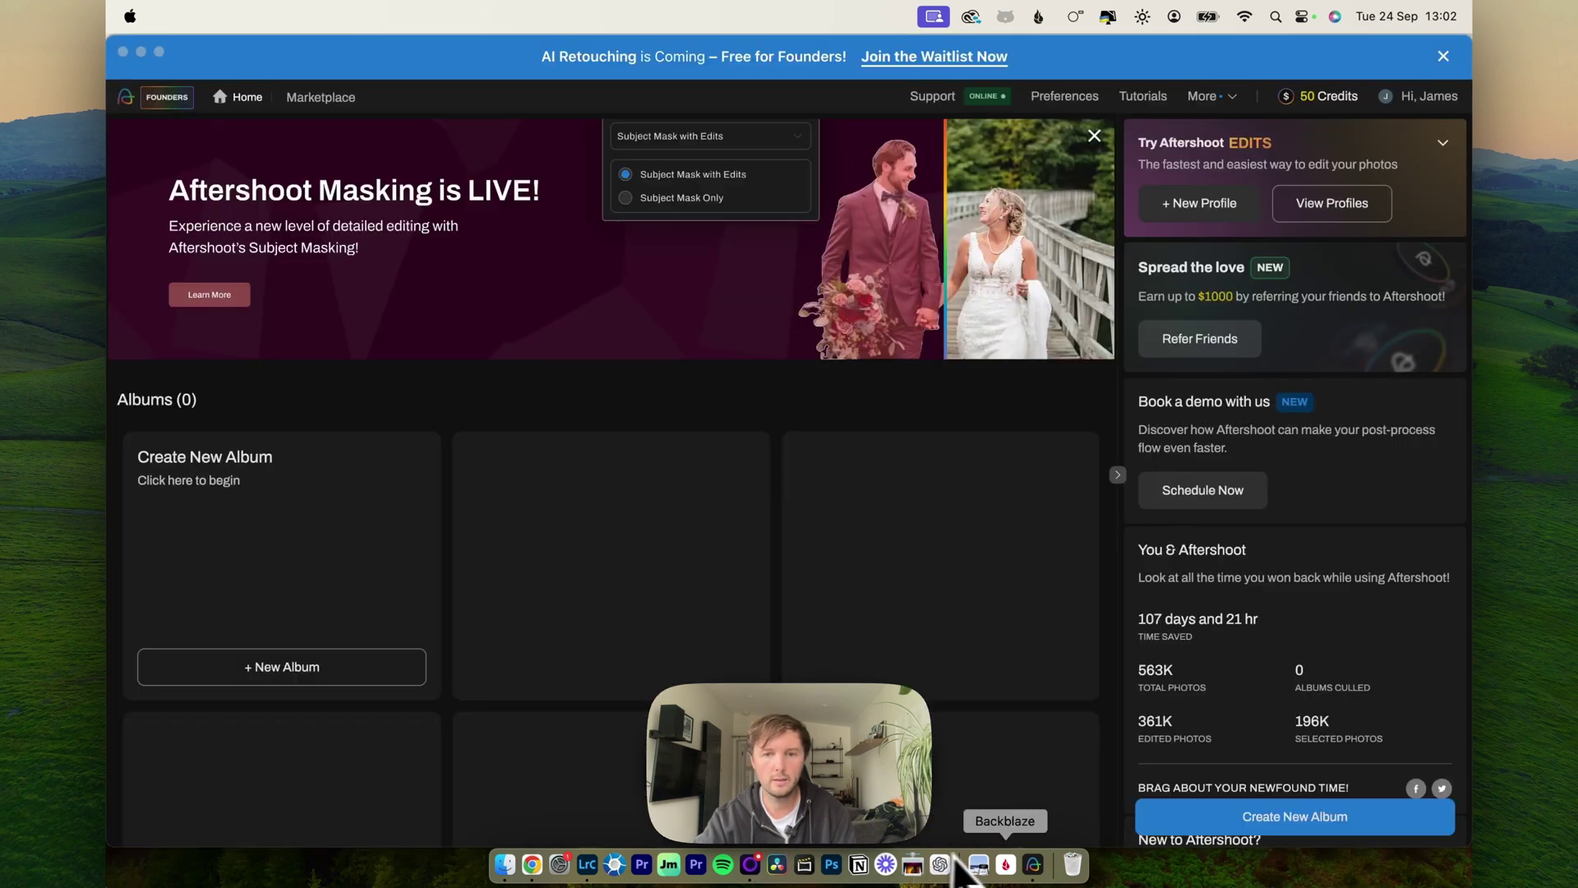
Create a new album in Aftershoot from the Lightroom catalog 2024 NEWGOAT-v13-3.lrcat.
{"action": "left_click", "coordinate": [350, 663]}
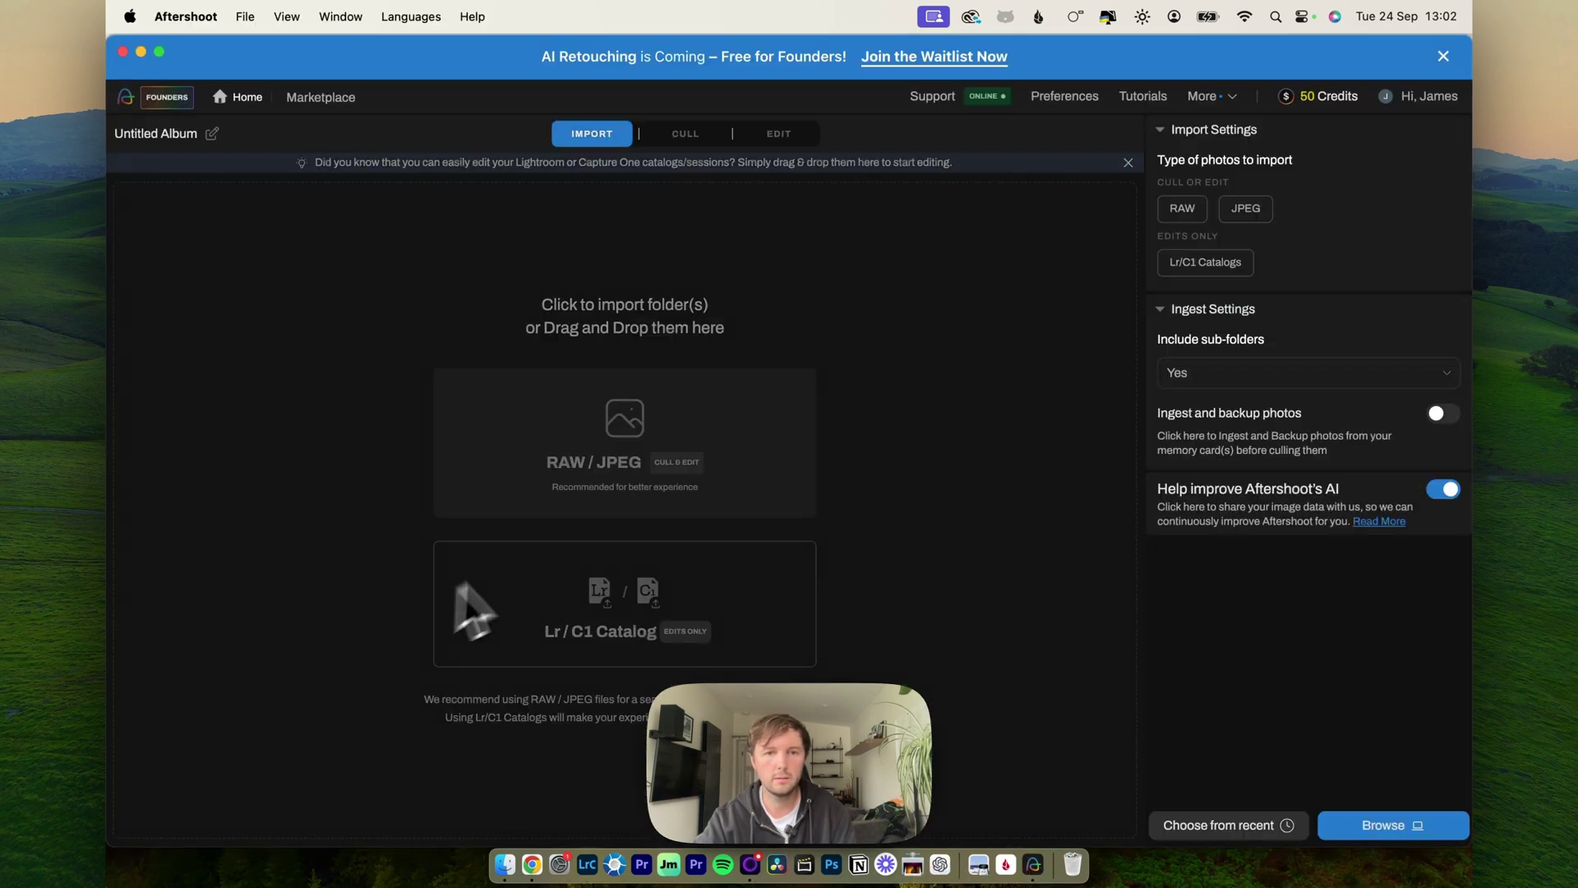
{"action": "left_click", "coordinate": [600, 604]}
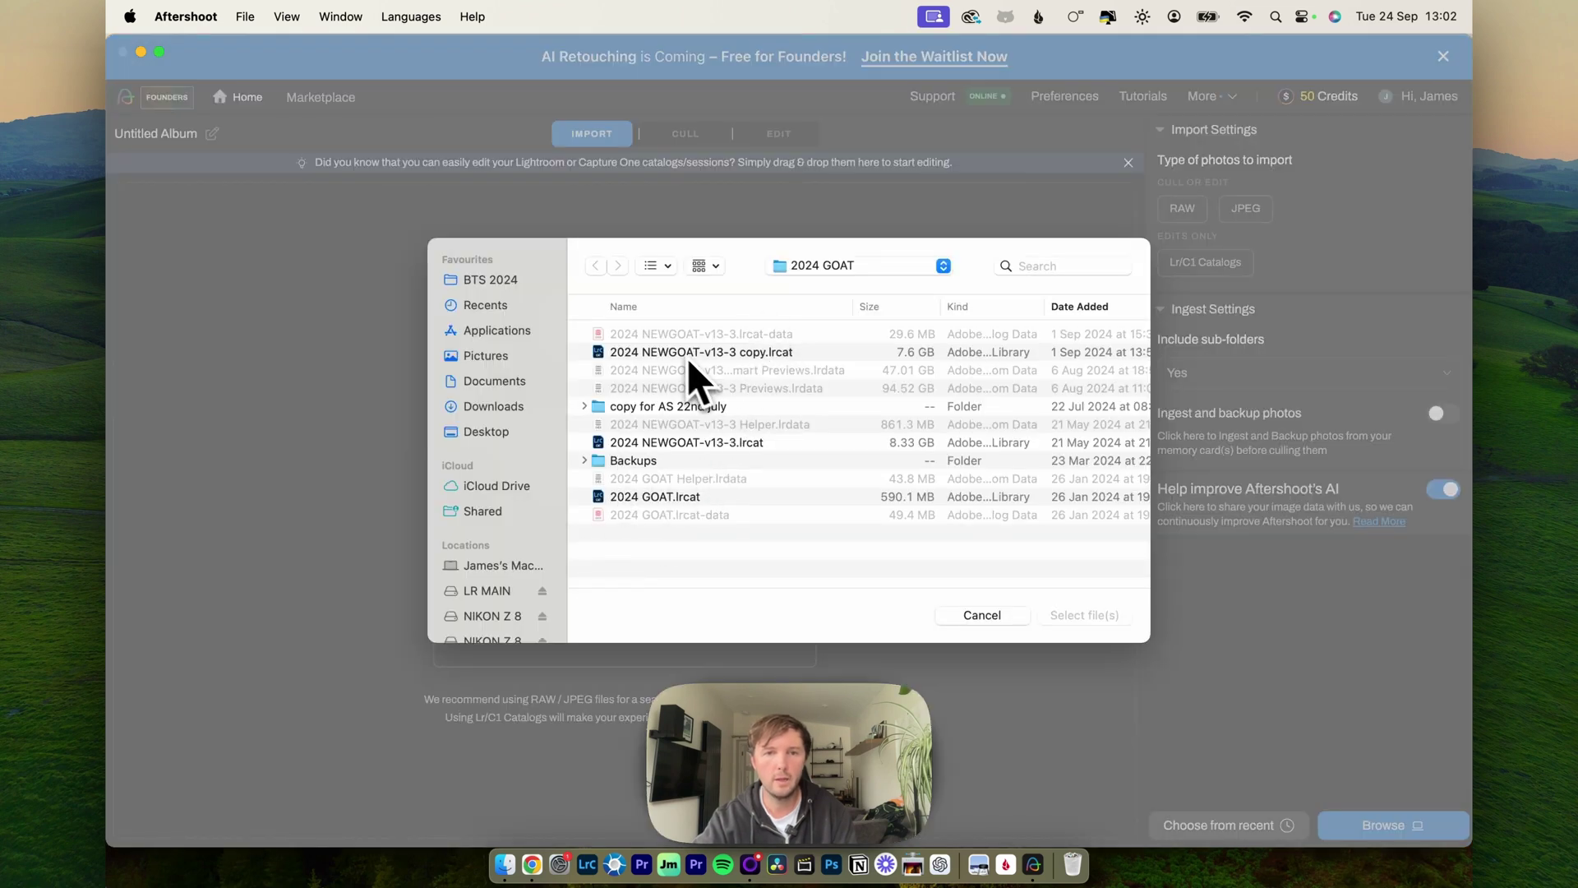
{"action": "left_click", "coordinate": [717, 444]}
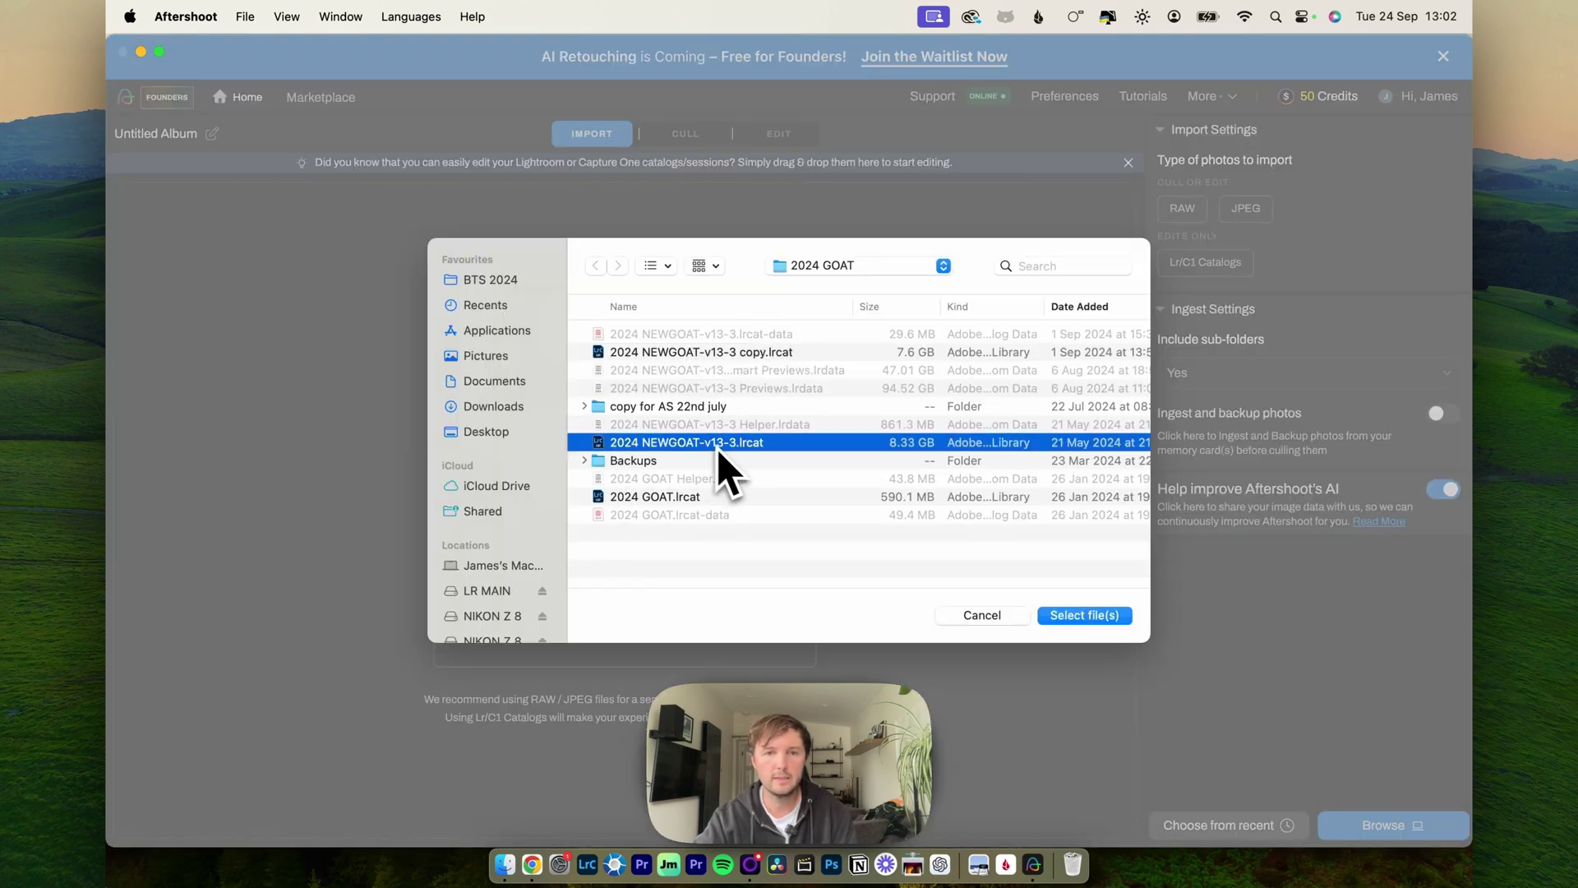
{"action": "left_click", "coordinate": [1081, 617]}
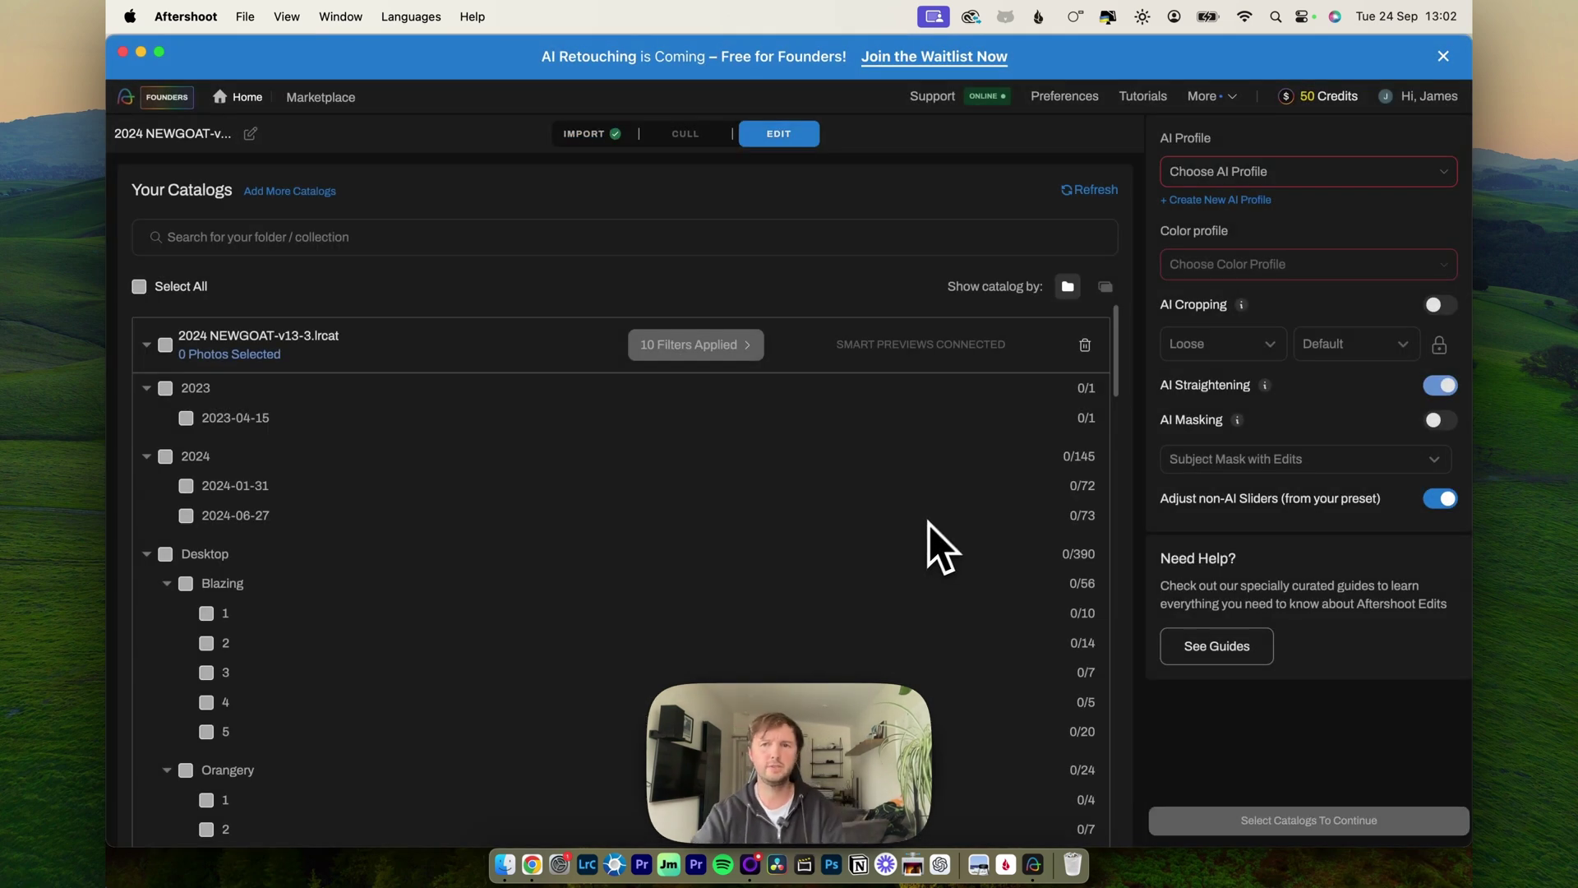
Set the album's AI profile to the photographer's own 2025 RAW profile.
{"action": "left_click", "coordinate": [1269, 183]}
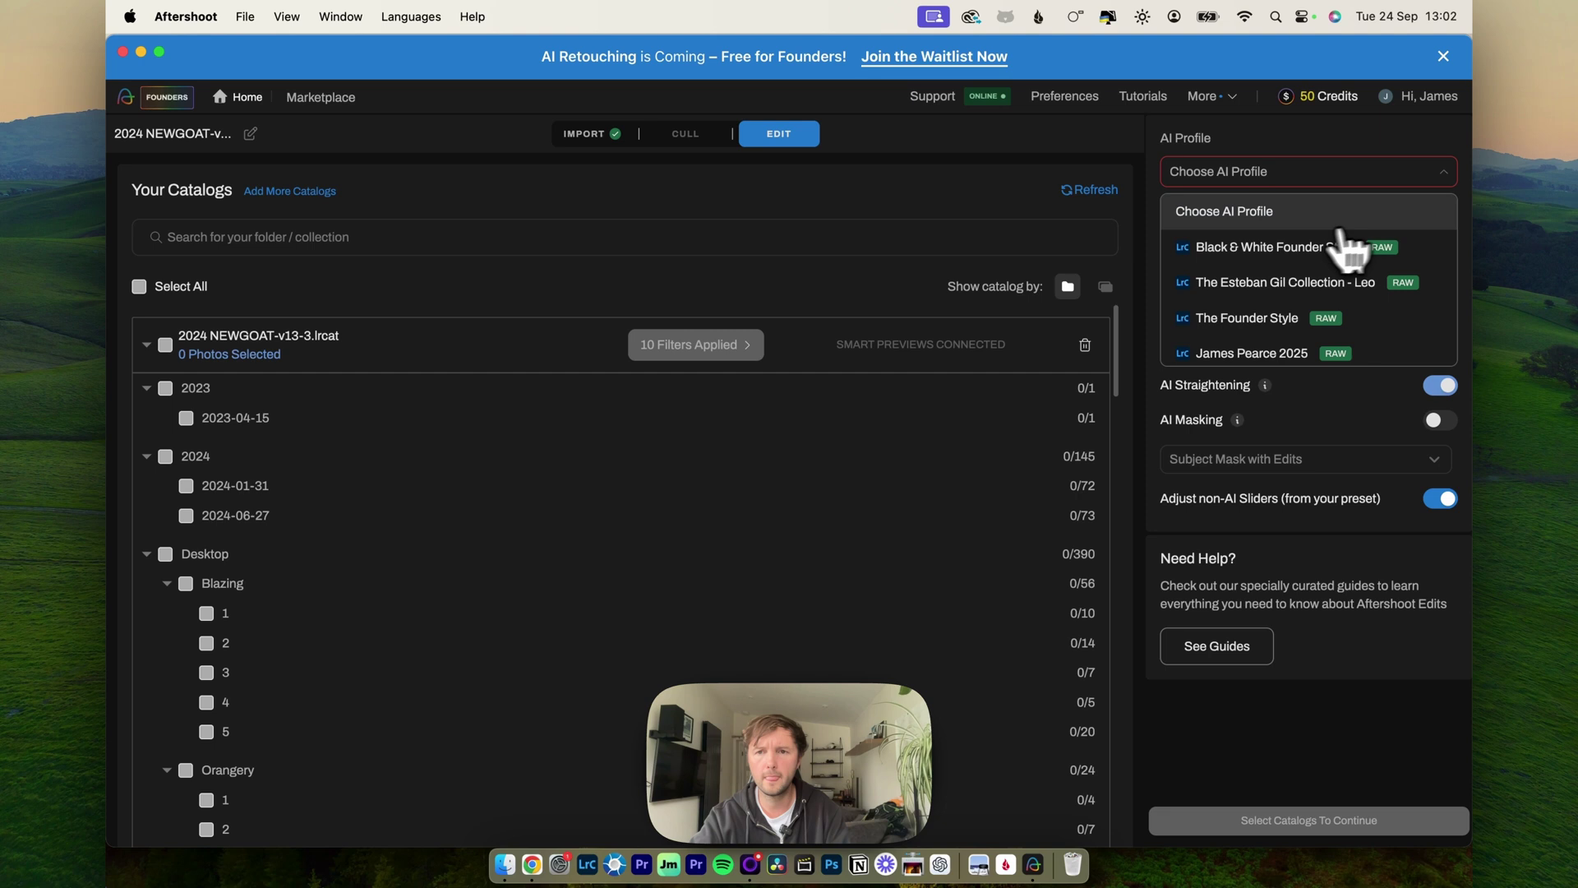
{"action": "left_click", "coordinate": [1286, 353]}
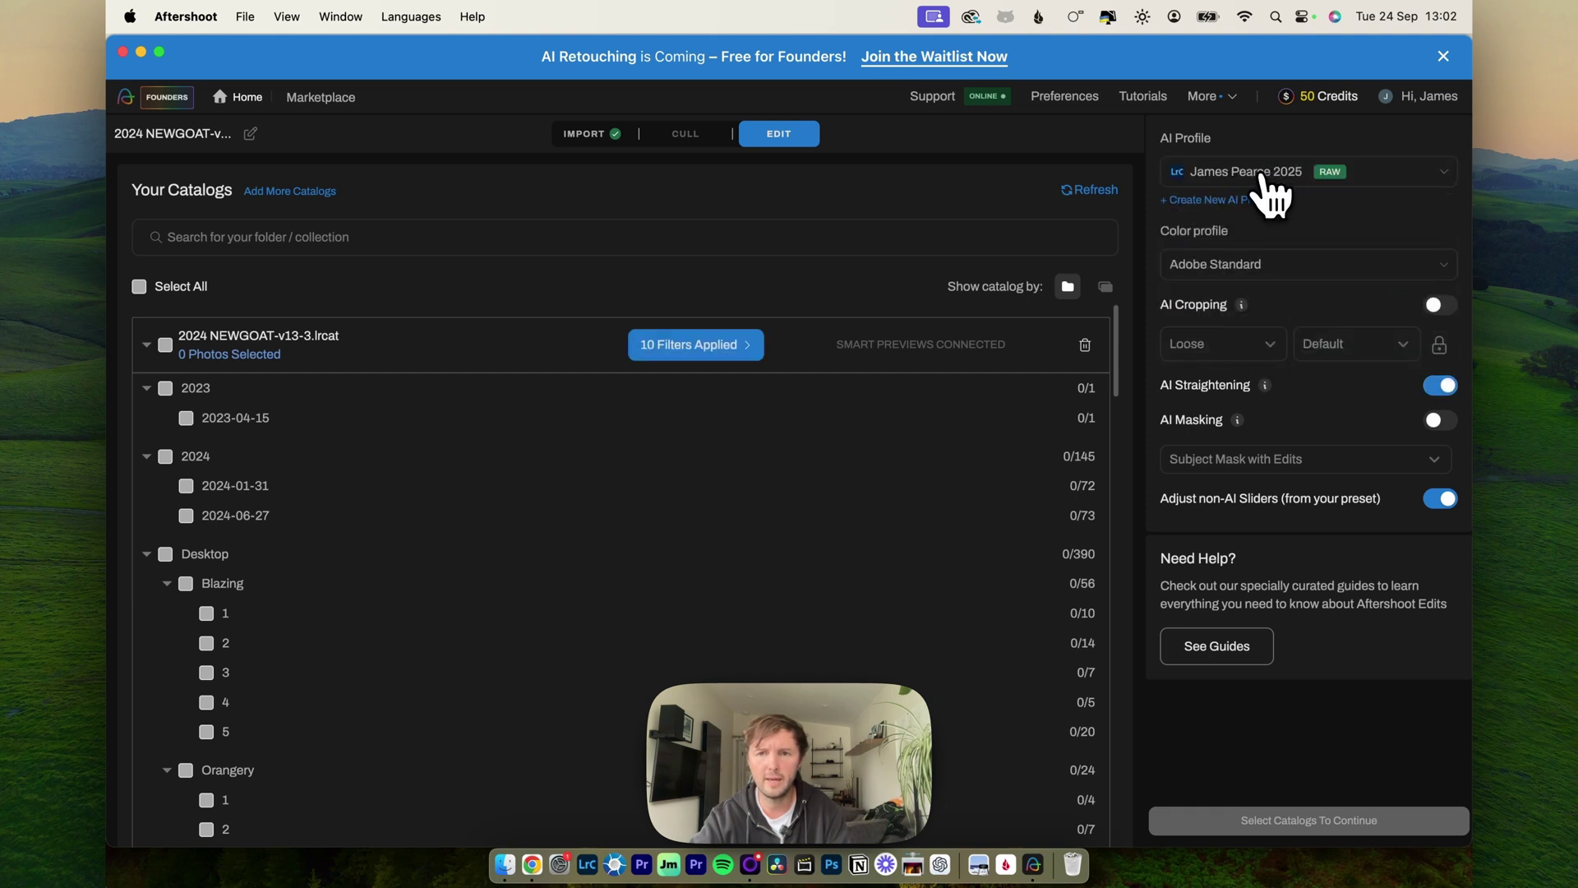
{"action": "left_click", "coordinate": [1216, 172]}
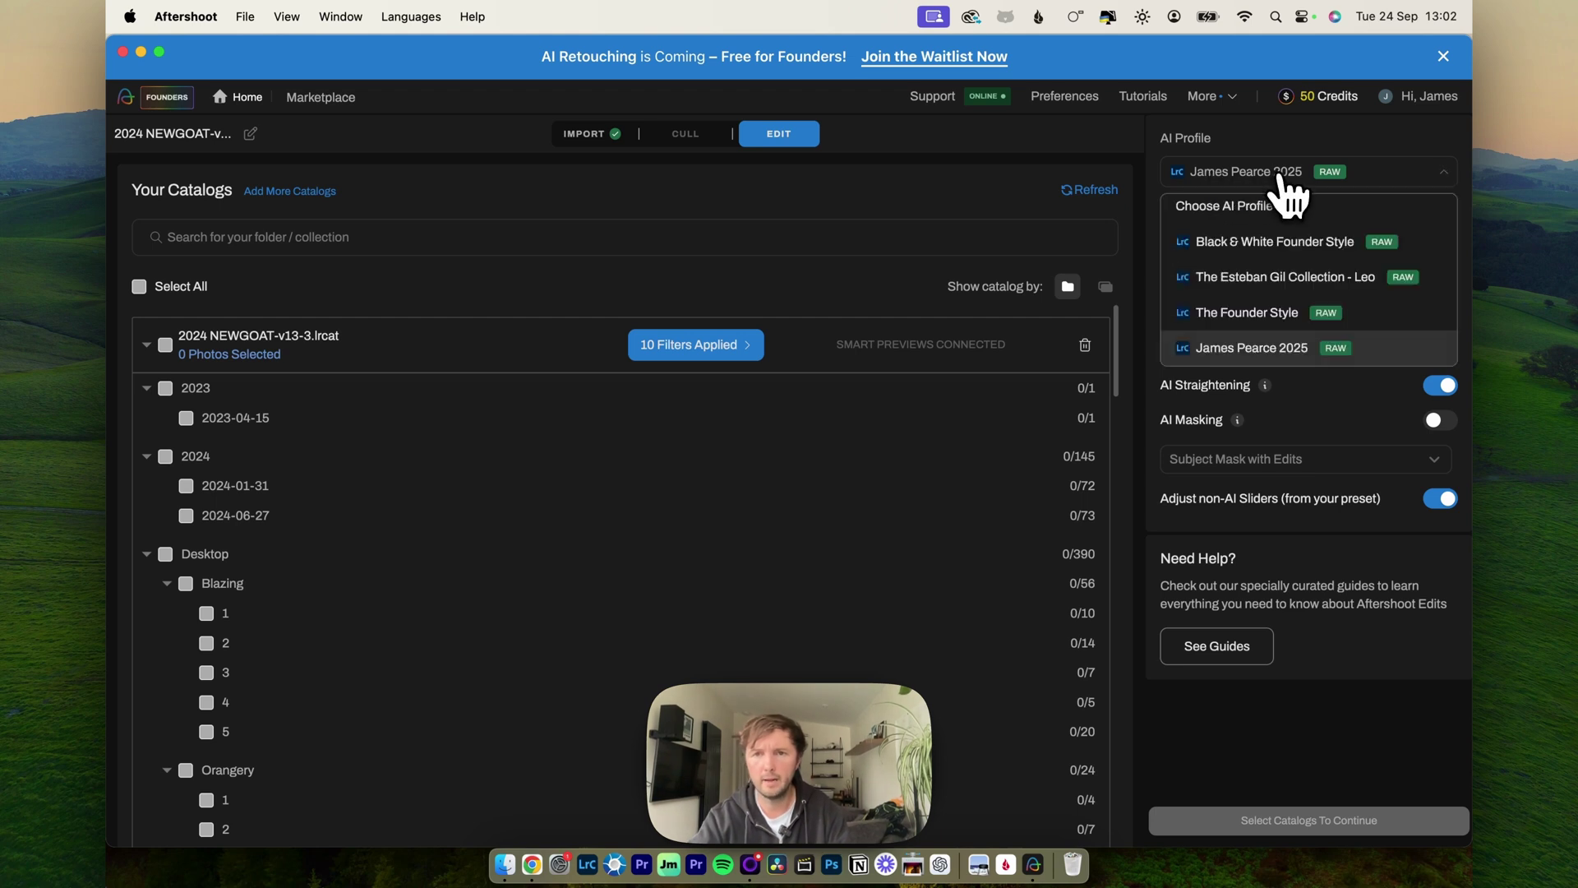
{"action": "left_click", "coordinate": [1240, 173]}
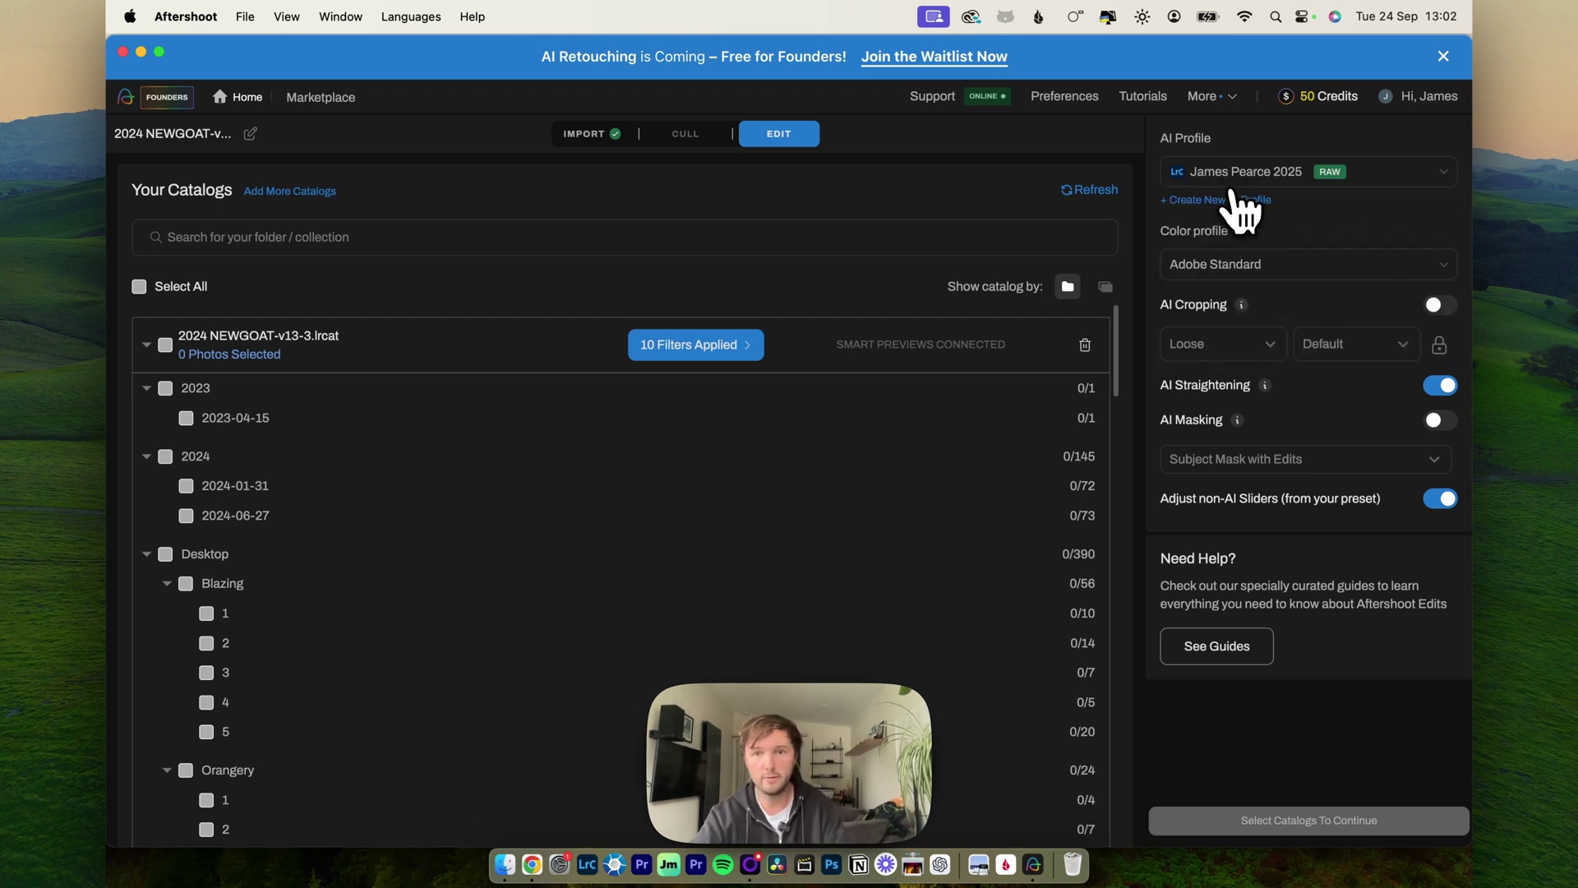
Select the 2024-09-24 folder in the catalog for editing.
{"action": "scroll", "coordinate": [592, 517], "scroll_direction": "down", "scroll_amount": 10}
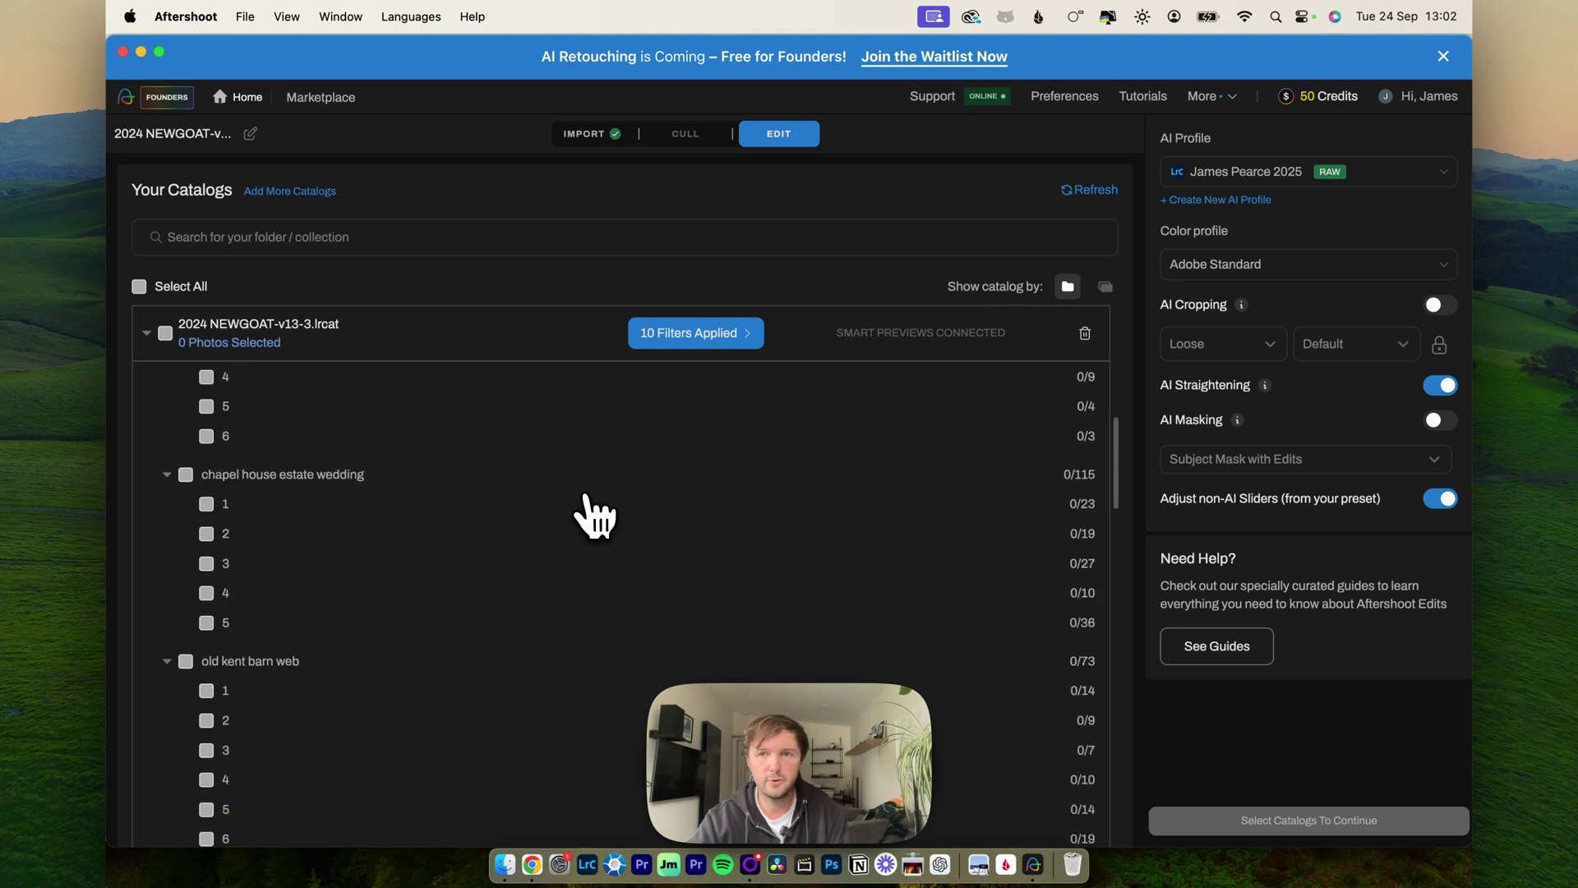
{"action": "scroll", "coordinate": [594, 516], "scroll_direction": "down", "scroll_amount": 15}
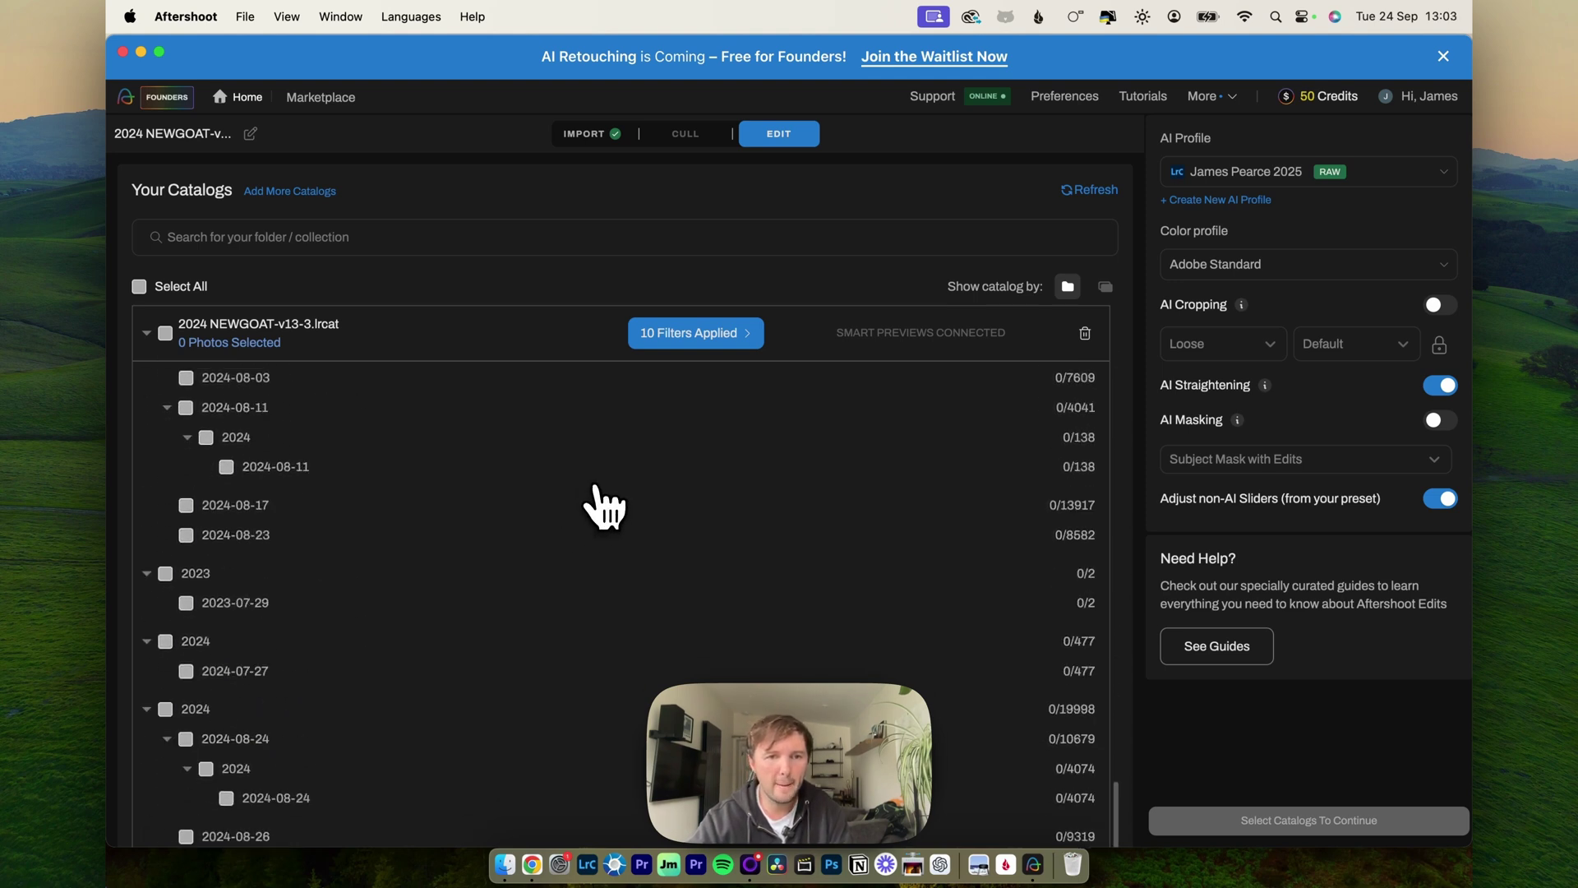
{"action": "scroll", "coordinate": [604, 507], "scroll_direction": "down", "scroll_amount": 2}
{"action": "scroll", "coordinate": [462, 536], "scroll_direction": "up", "scroll_amount": 5}
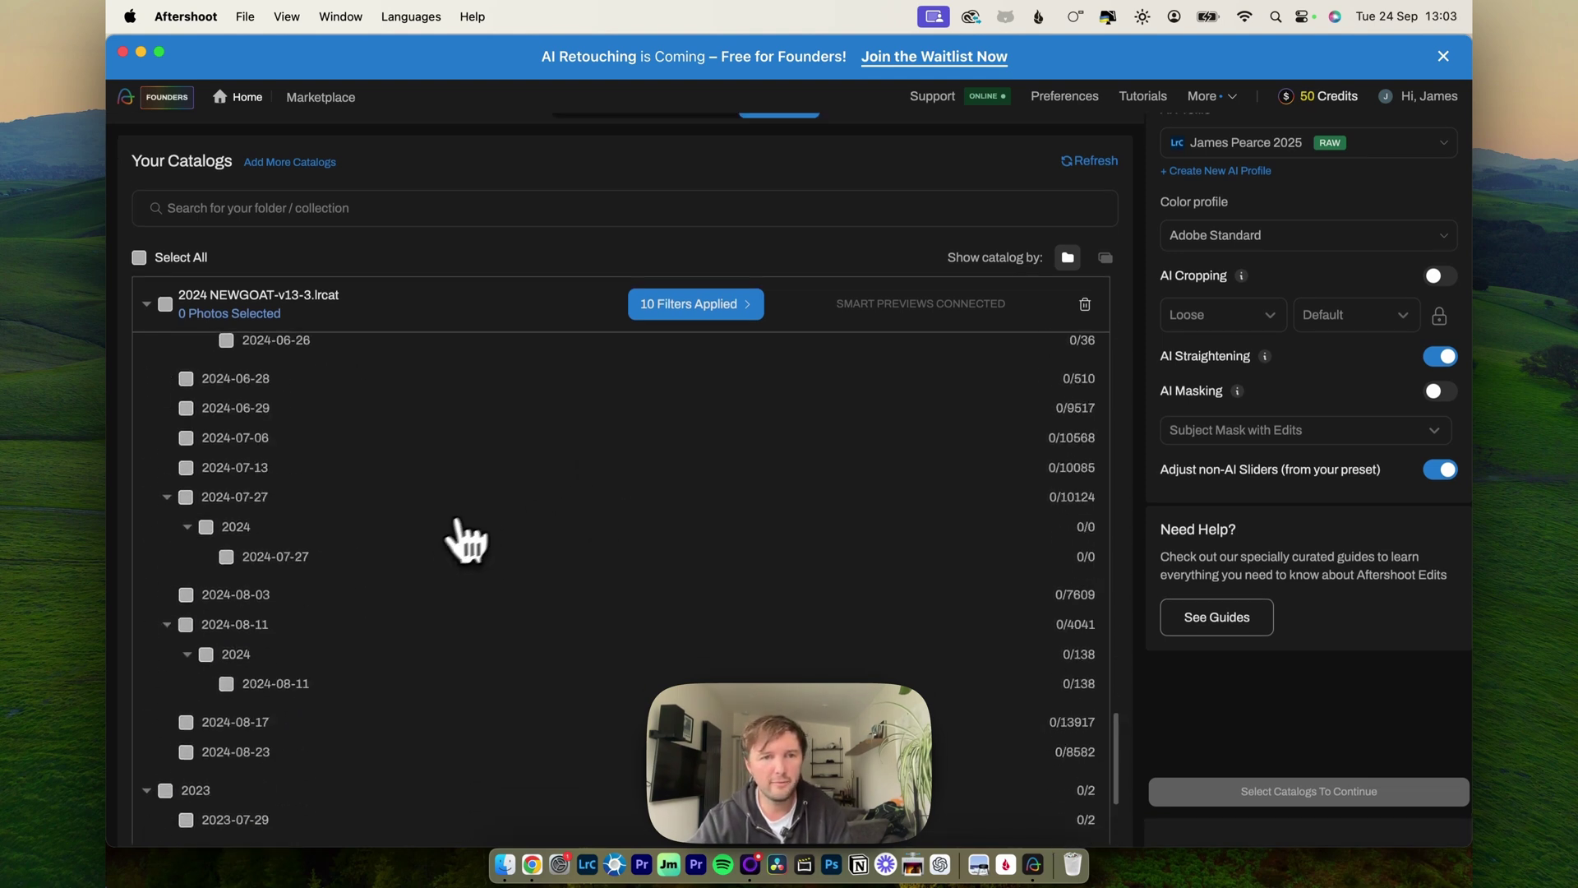
{"action": "scroll", "coordinate": [388, 576], "scroll_direction": "up", "scroll_amount": 5}
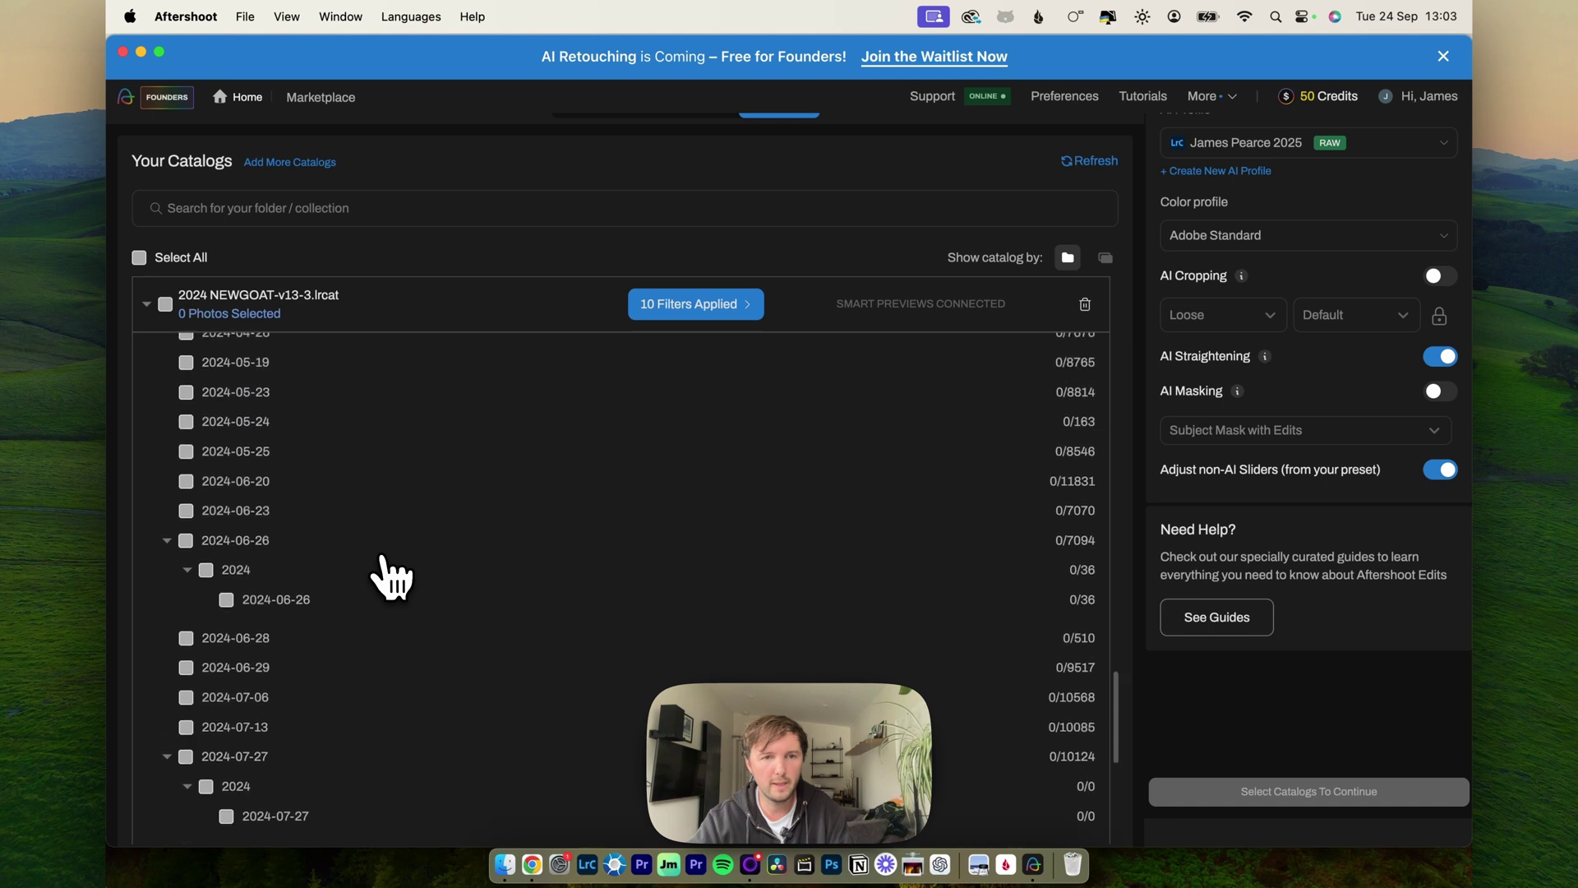
{"action": "scroll", "coordinate": [391, 575], "scroll_direction": "up", "scroll_amount": 10}
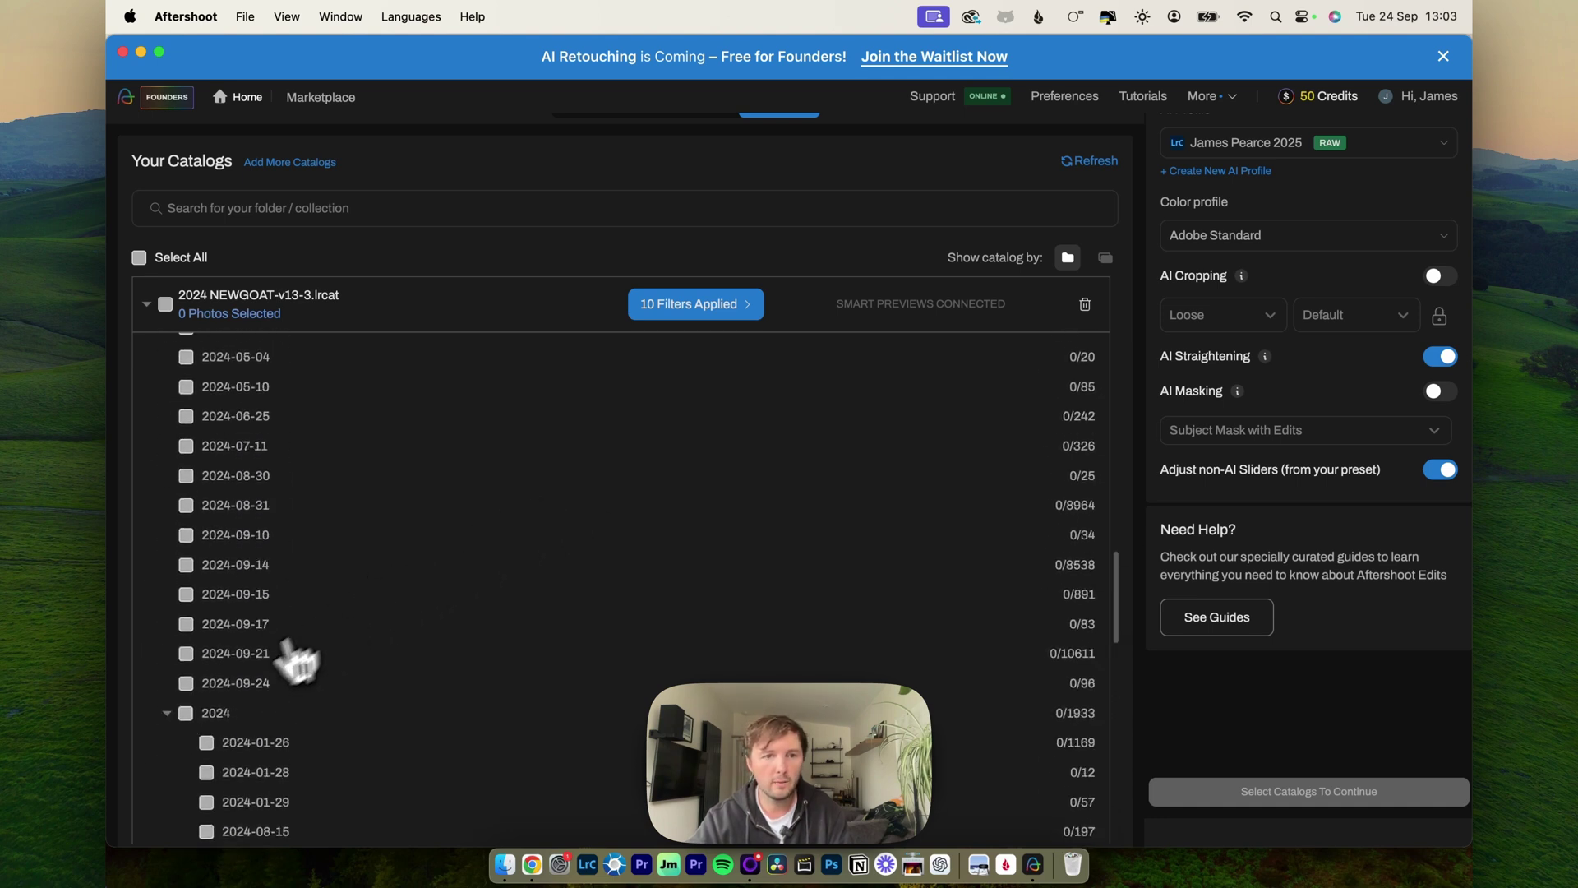
{"action": "left_click", "coordinate": [186, 683]}
{"action": "scroll", "coordinate": [493, 641], "scroll_direction": "down", "scroll_amount": 3}
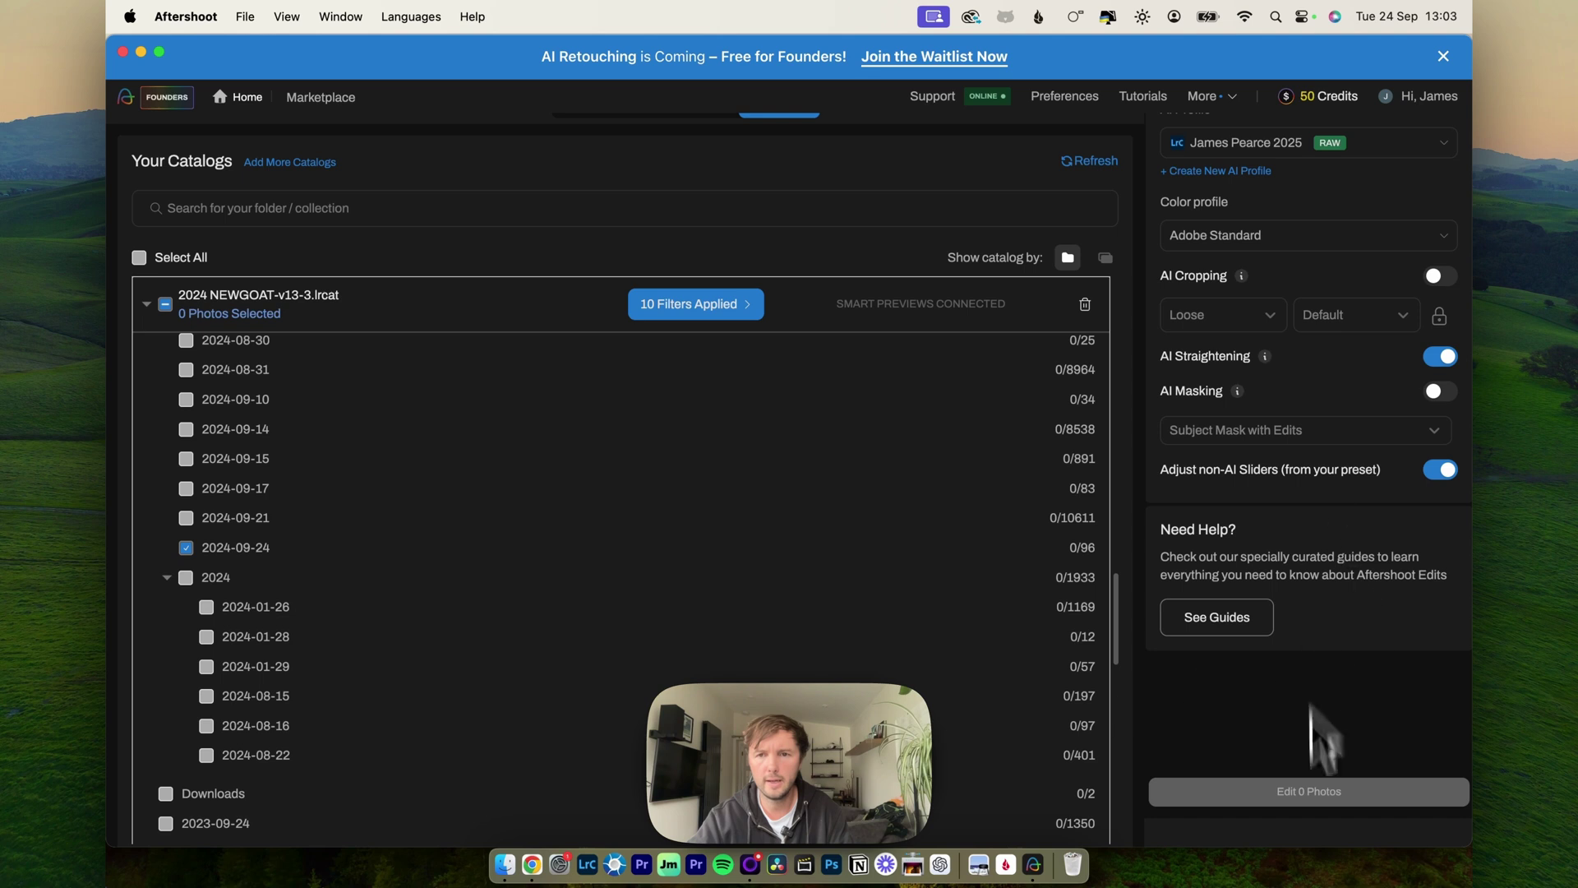
Remove the Purple label and Flagged filters from the catalog, apply the filters, and start the AI edit of the selected photos.
{"action": "left_click", "coordinate": [728, 310]}
{"action": "left_click", "coordinate": [1363, 426]}
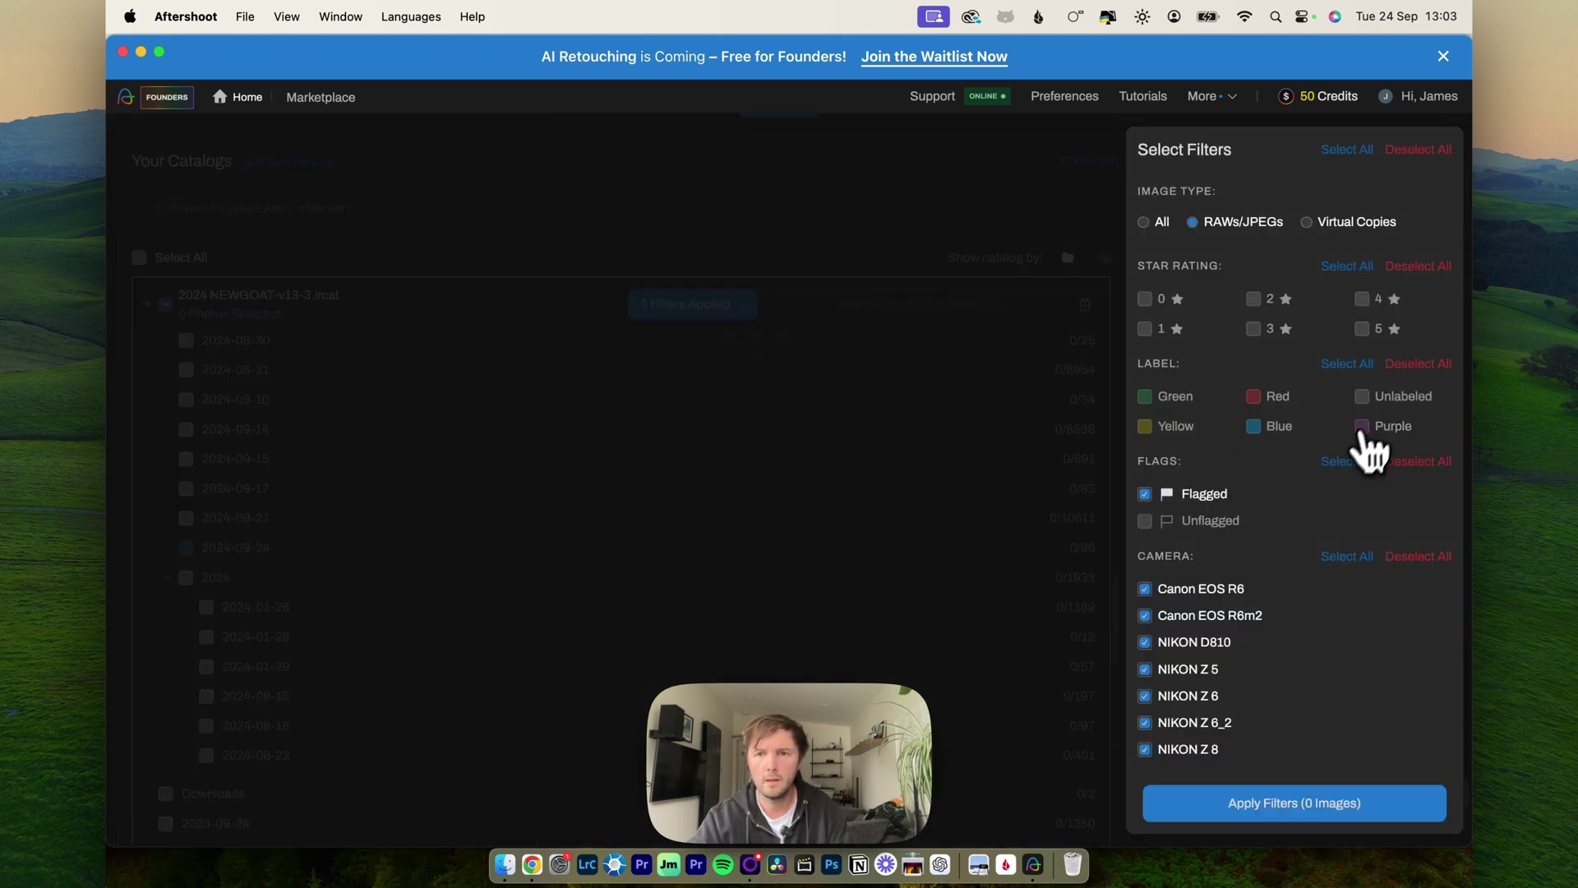
{"action": "left_click", "coordinate": [1143, 495]}
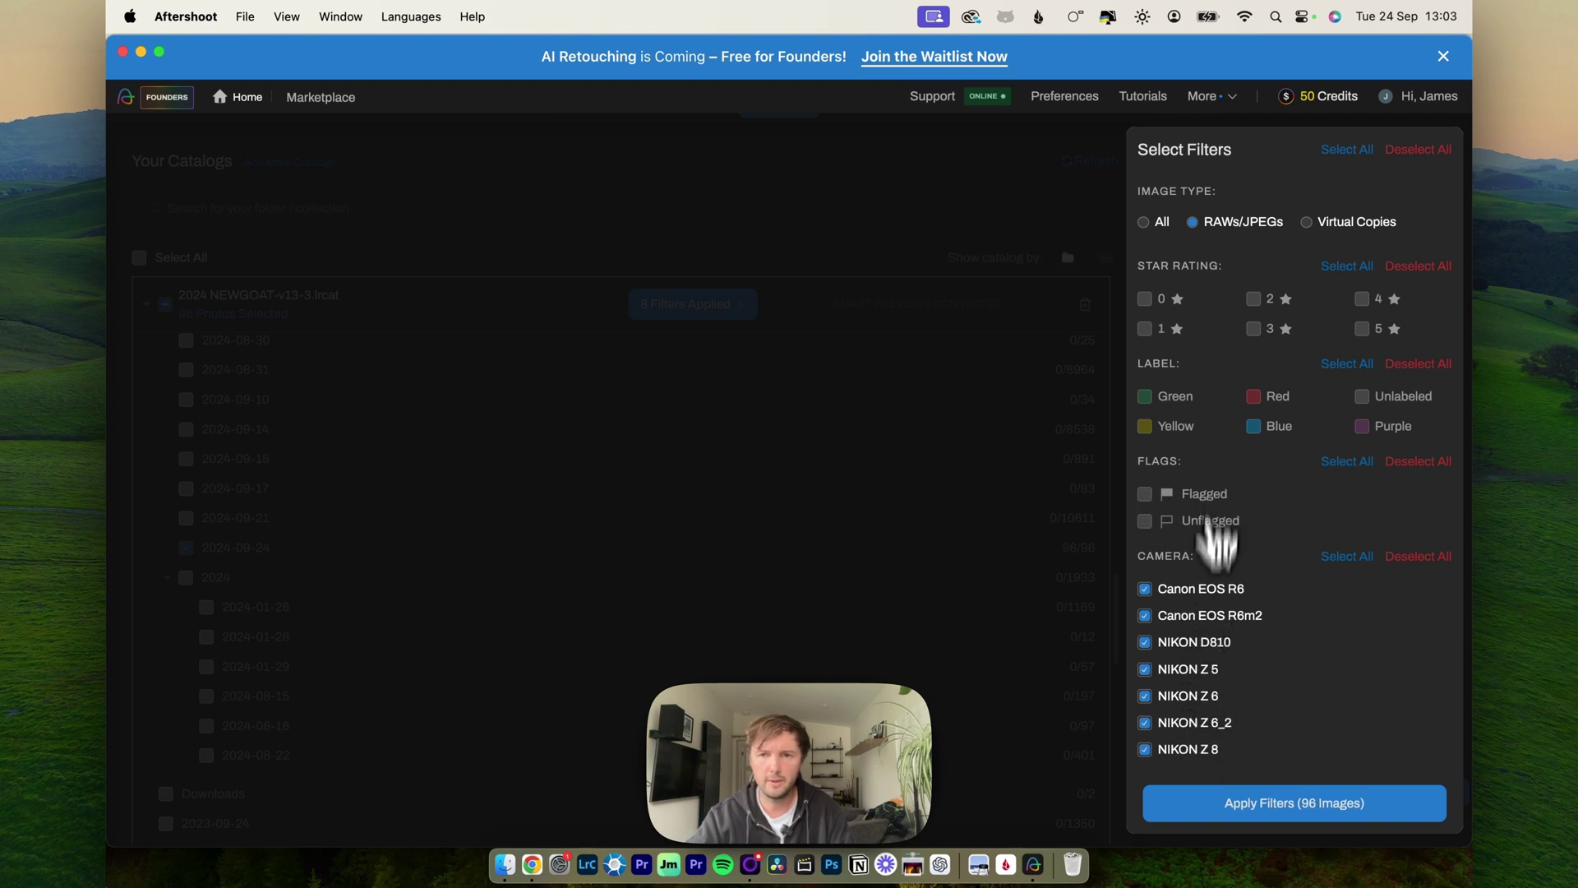
{"action": "left_click", "coordinate": [1288, 809]}
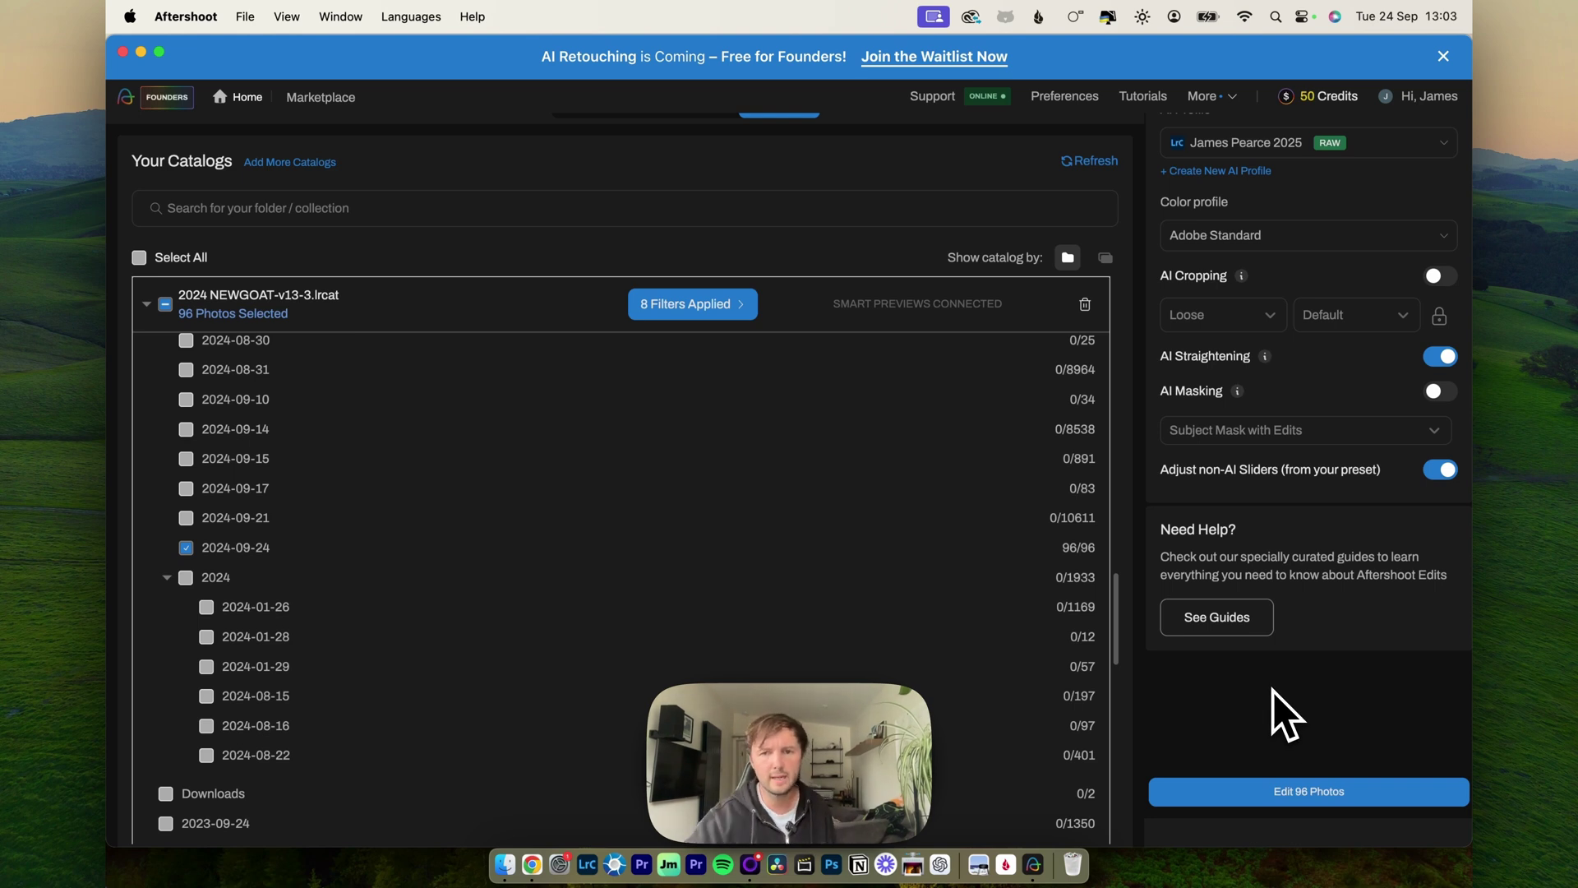
{"action": "left_click", "coordinate": [1311, 795]}
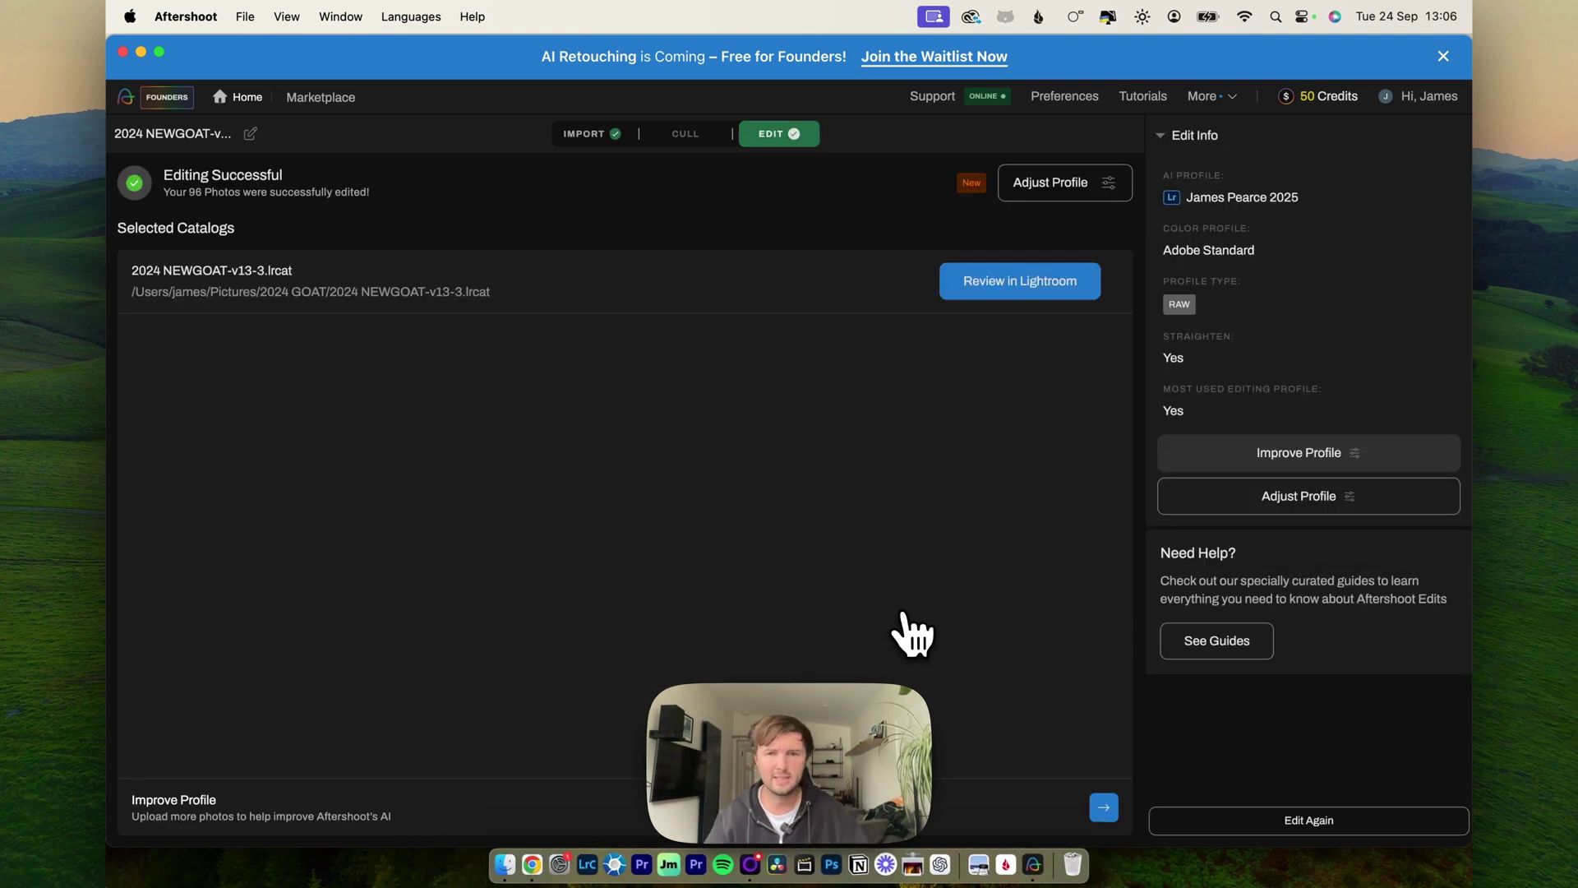
Open the edited catalog in Lightroom Classic for review and display the 2024-09-24 folder.
{"action": "left_click", "coordinate": [995, 292]}
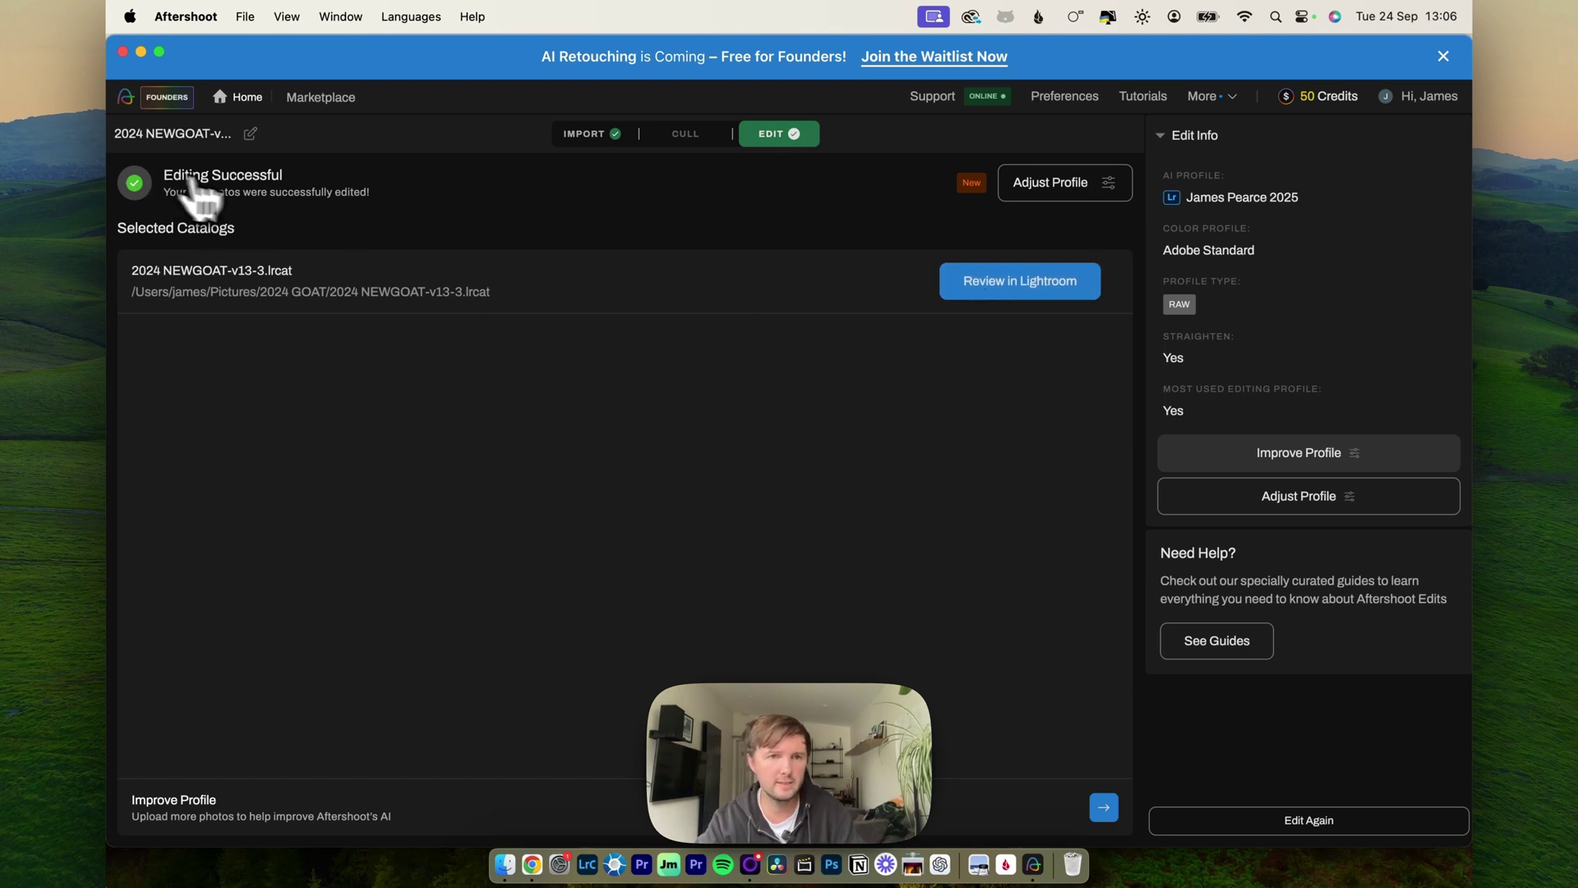
{"action": "left_click", "coordinate": [1008, 288]}
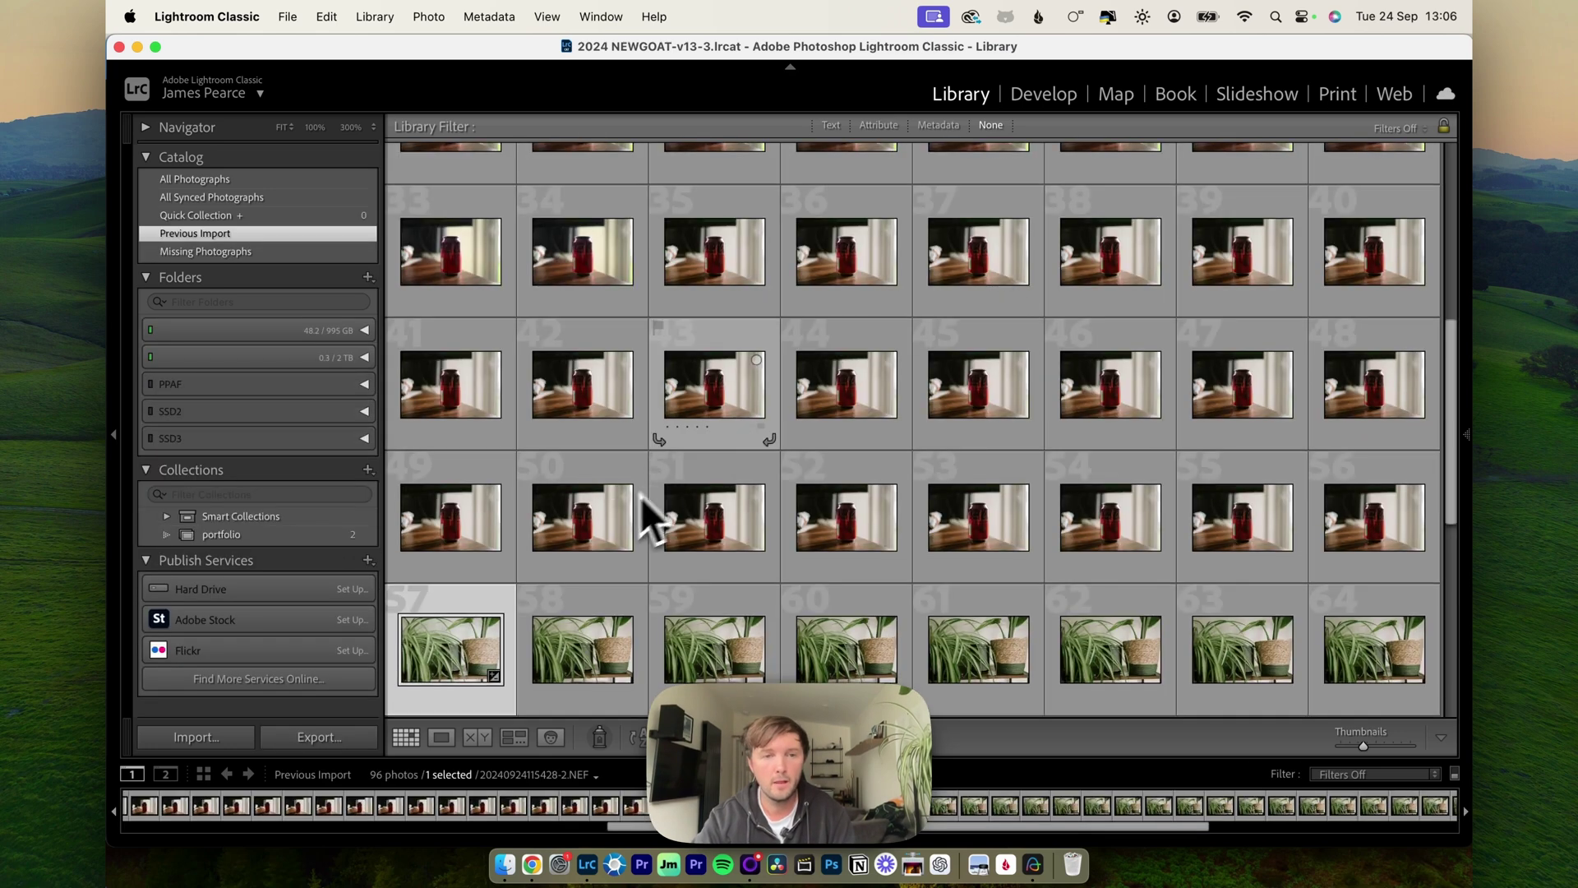
{"action": "scroll", "coordinate": [296, 485], "scroll_direction": "down", "scroll_amount": 3}
{"action": "scroll", "coordinate": [293, 485], "scroll_direction": "down", "scroll_amount": 5}
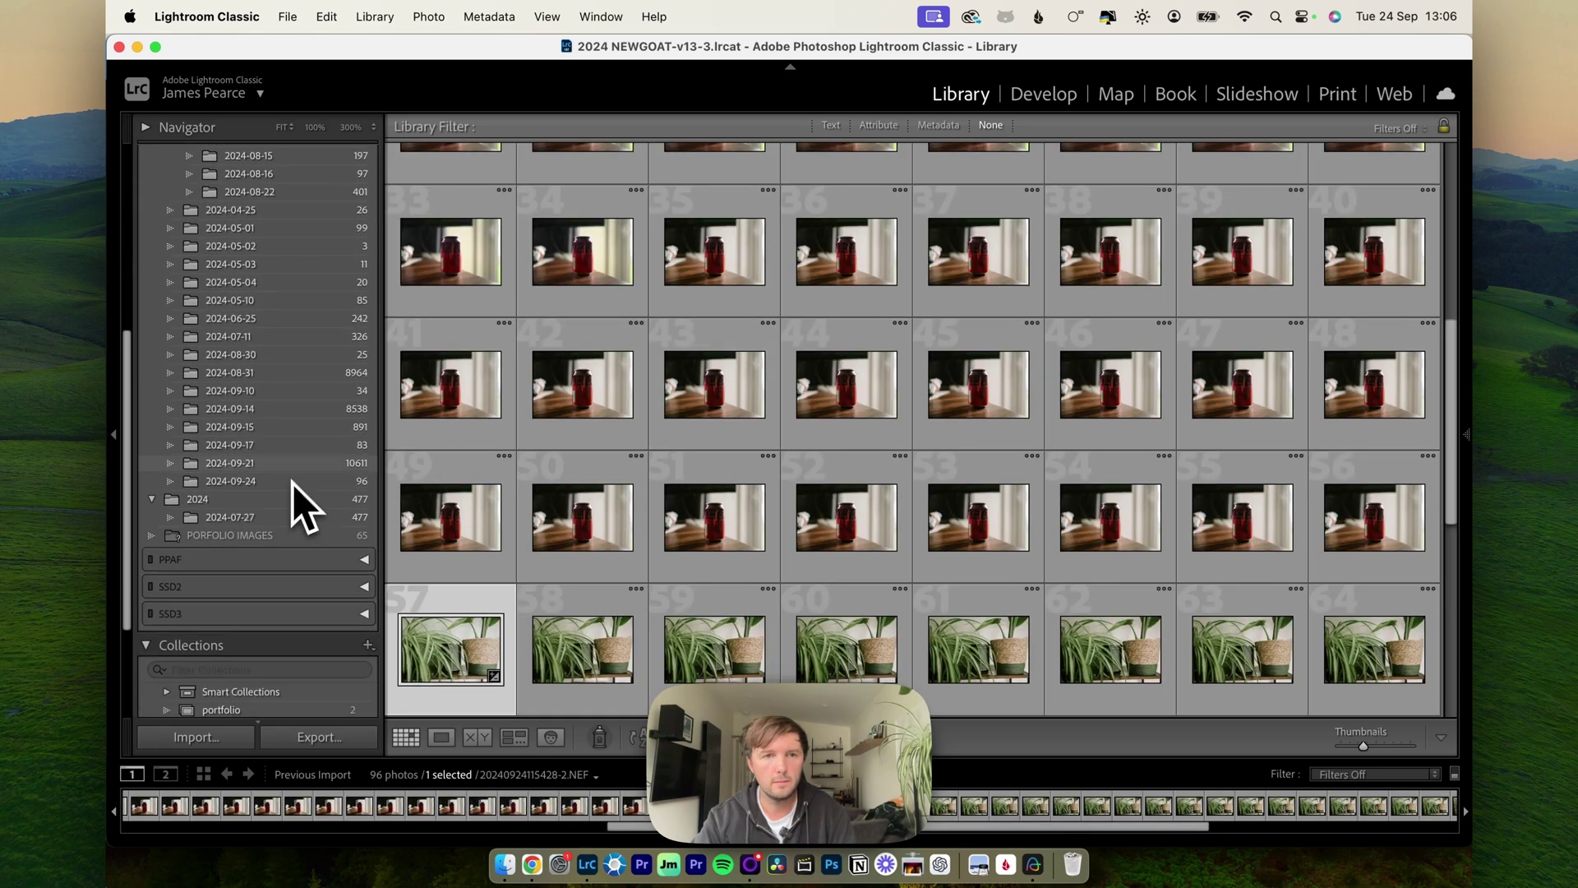
{"action": "scroll", "coordinate": [303, 422], "scroll_direction": "up", "scroll_amount": 10}
{"action": "scroll", "coordinate": [287, 329], "scroll_direction": "down", "scroll_amount": 10}
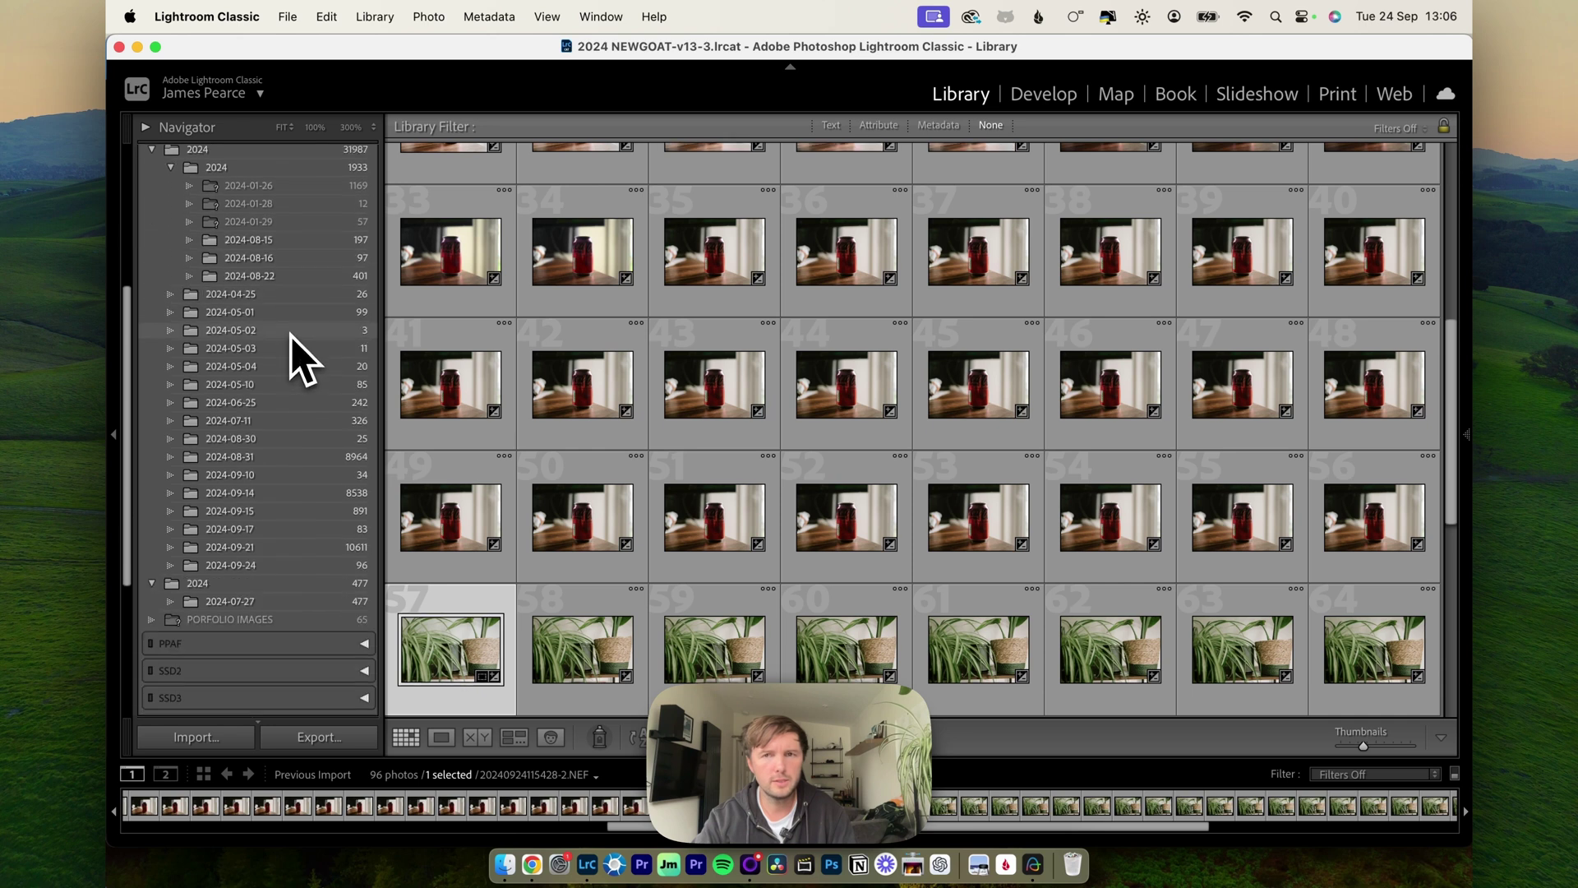
{"action": "left_click", "coordinate": [255, 467]}
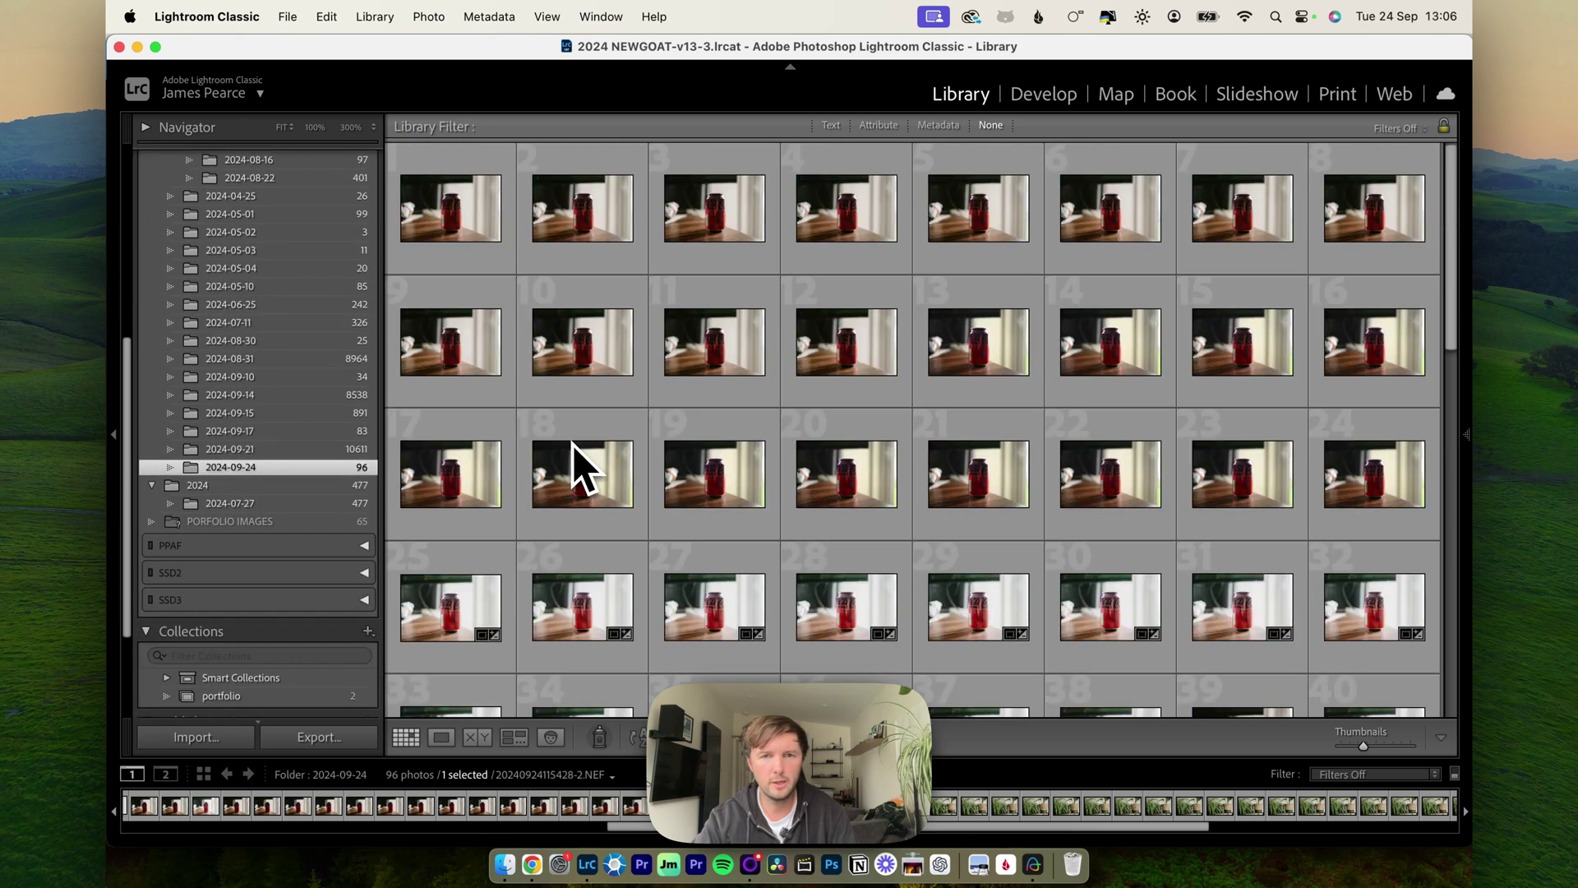
Review the edited drink can photos one by one at full view, starting from the first, and return to the grid.
{"action": "double_click", "coordinate": [473, 215]}
{"action": "key", "text": "Left"}
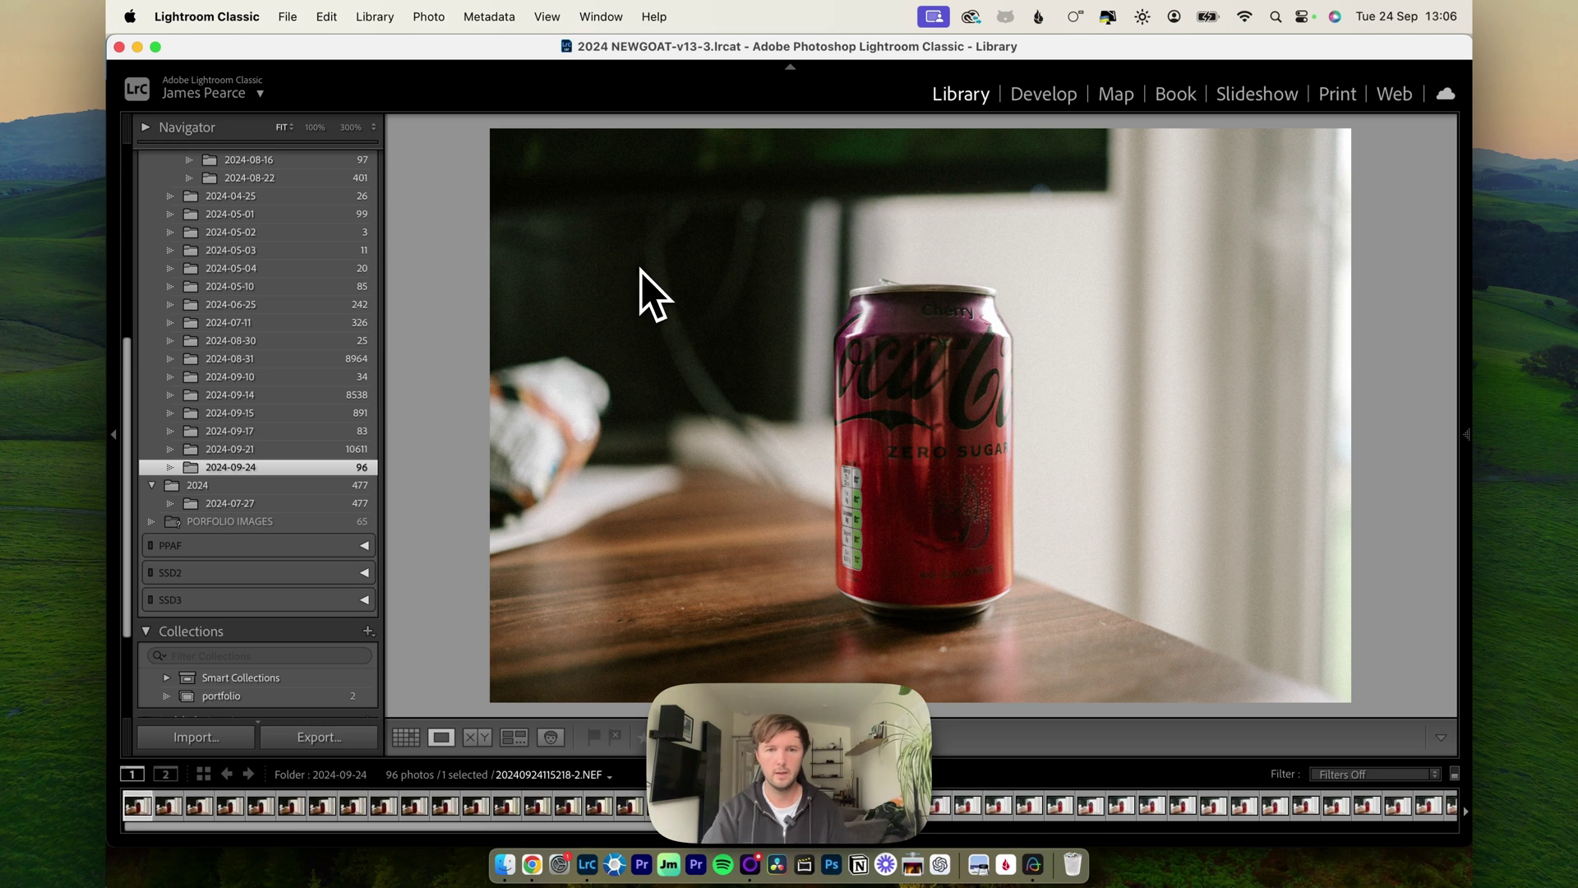
{"action": "key", "text": "Right"}
{"action": "key", "text": "Right"}
{"action": "key", "text": "Right"}
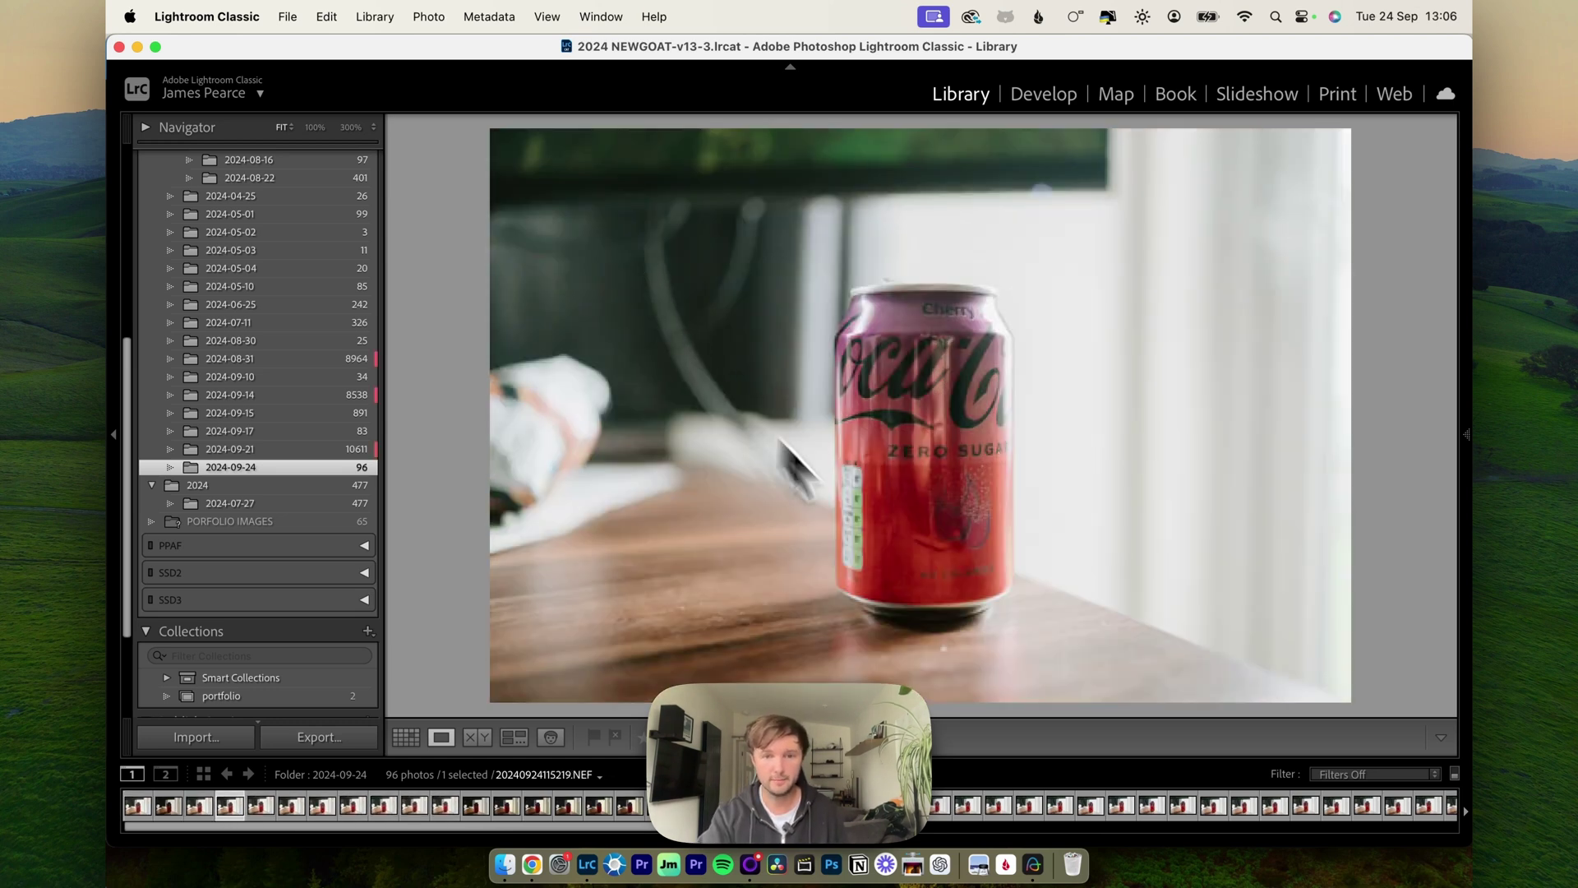
{"action": "key", "text": "Right"}
{"action": "key", "text": "Right"}
{"action": "key", "text": "Right"}
{"action": "key", "text": "Right"}
{"action": "key", "text": "Right"}
{"action": "key", "text": "Right"}
{"action": "key", "text": "Right"}
{"action": "key", "text": "Right"}
{"action": "key", "text": "Right"}
{"action": "key", "text": "Right"}
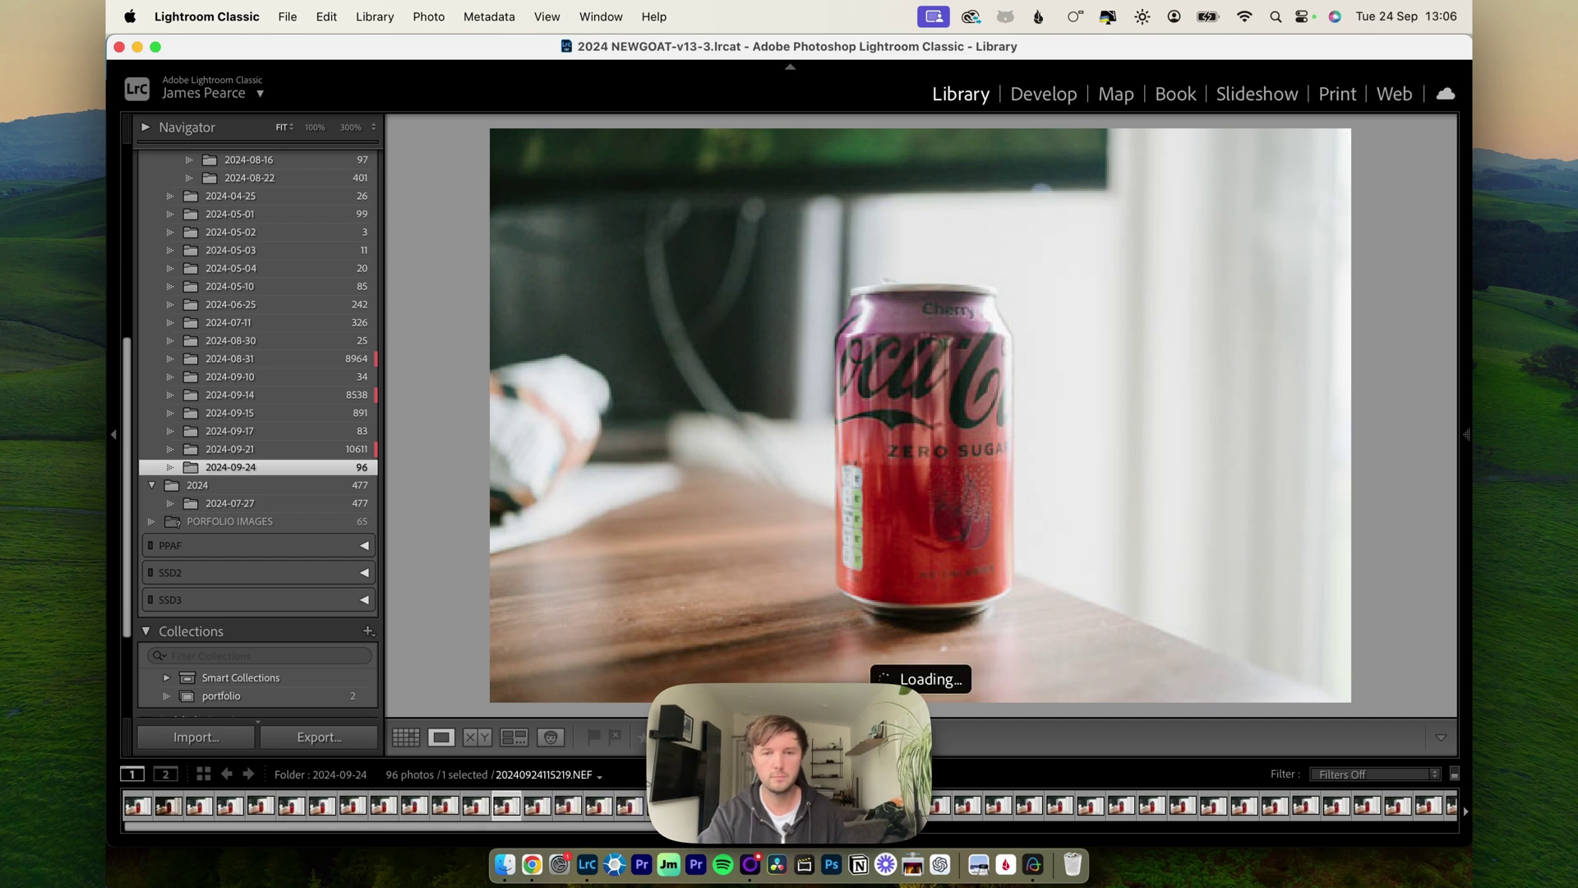
{"action": "key", "text": "Right"}
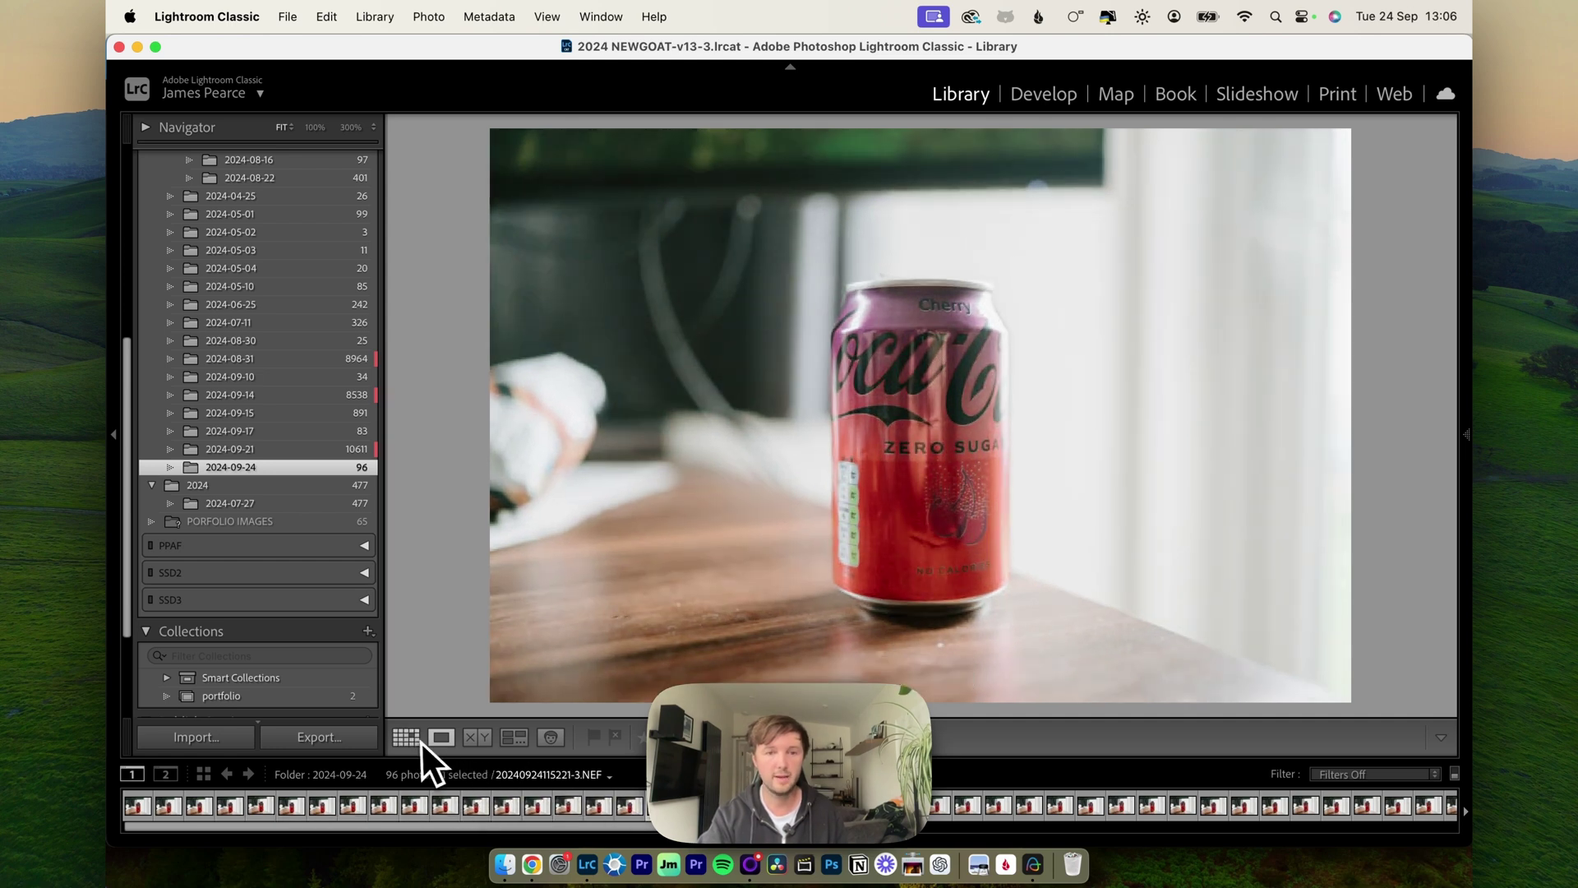
{"action": "left_click", "coordinate": [408, 738]}
Check one of the edited plant photos at full view and return to the grid.
{"action": "scroll", "coordinate": [861, 522], "scroll_direction": "down", "scroll_amount": 5}
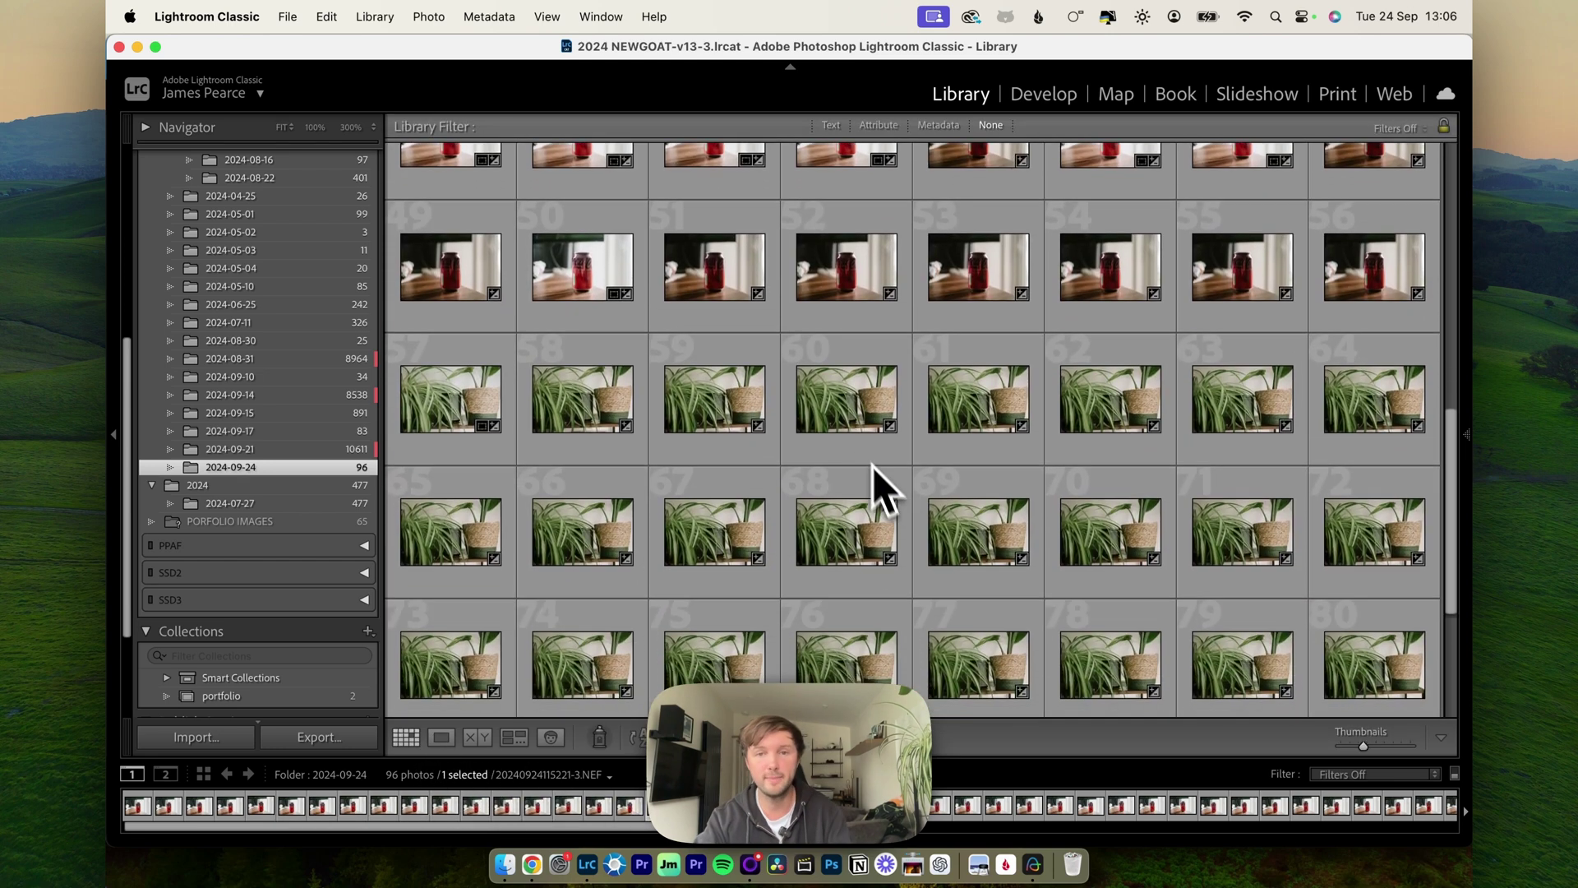
{"action": "double_click", "coordinate": [861, 412]}
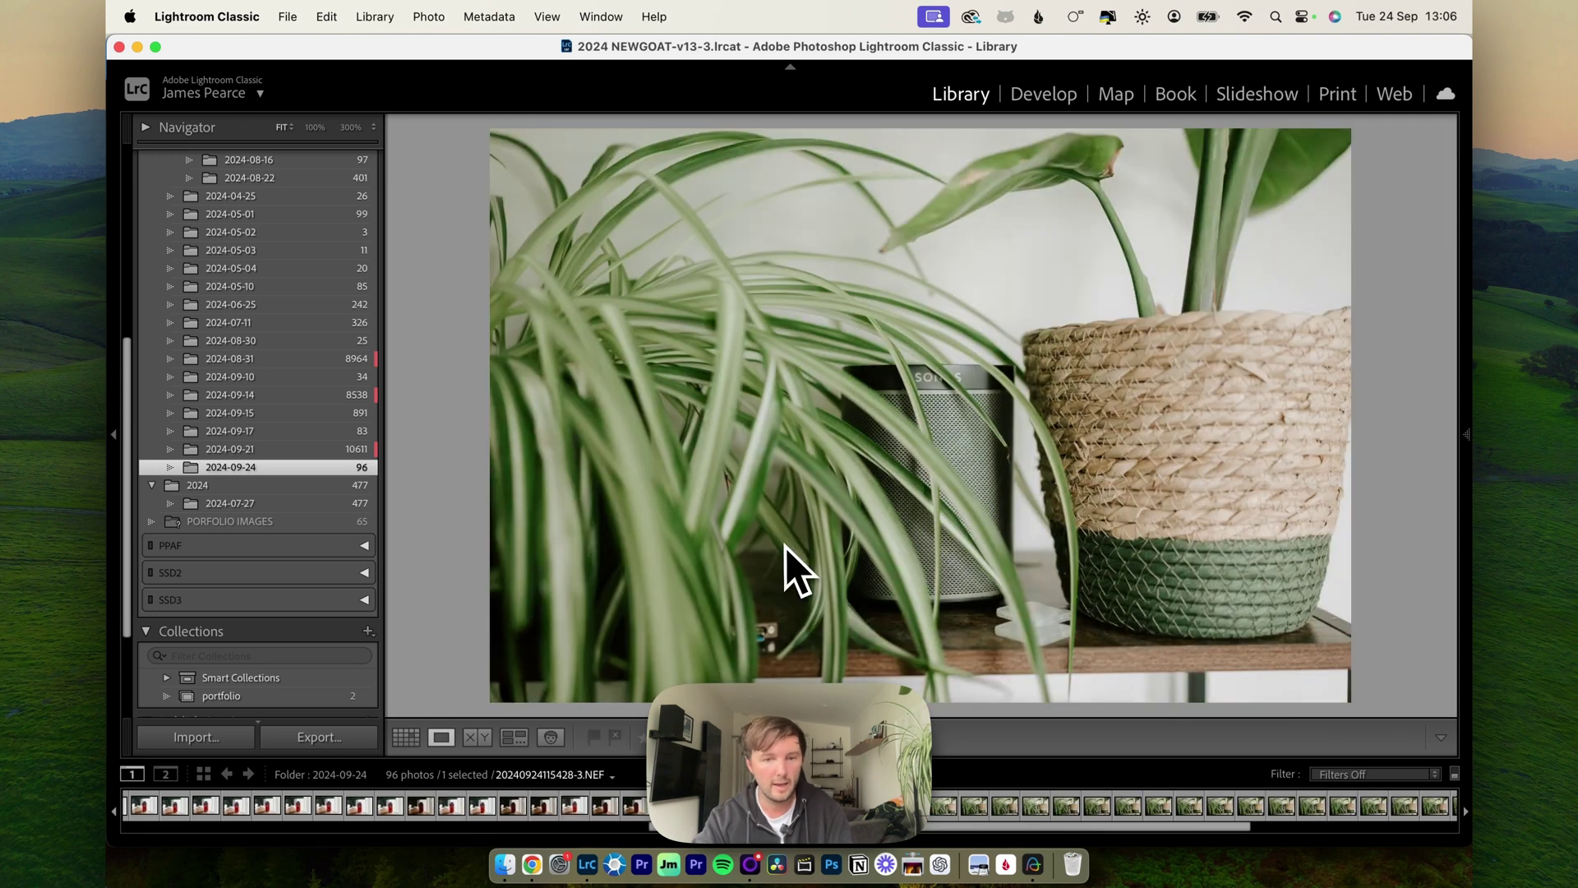
{"action": "left_click", "coordinate": [408, 738]}
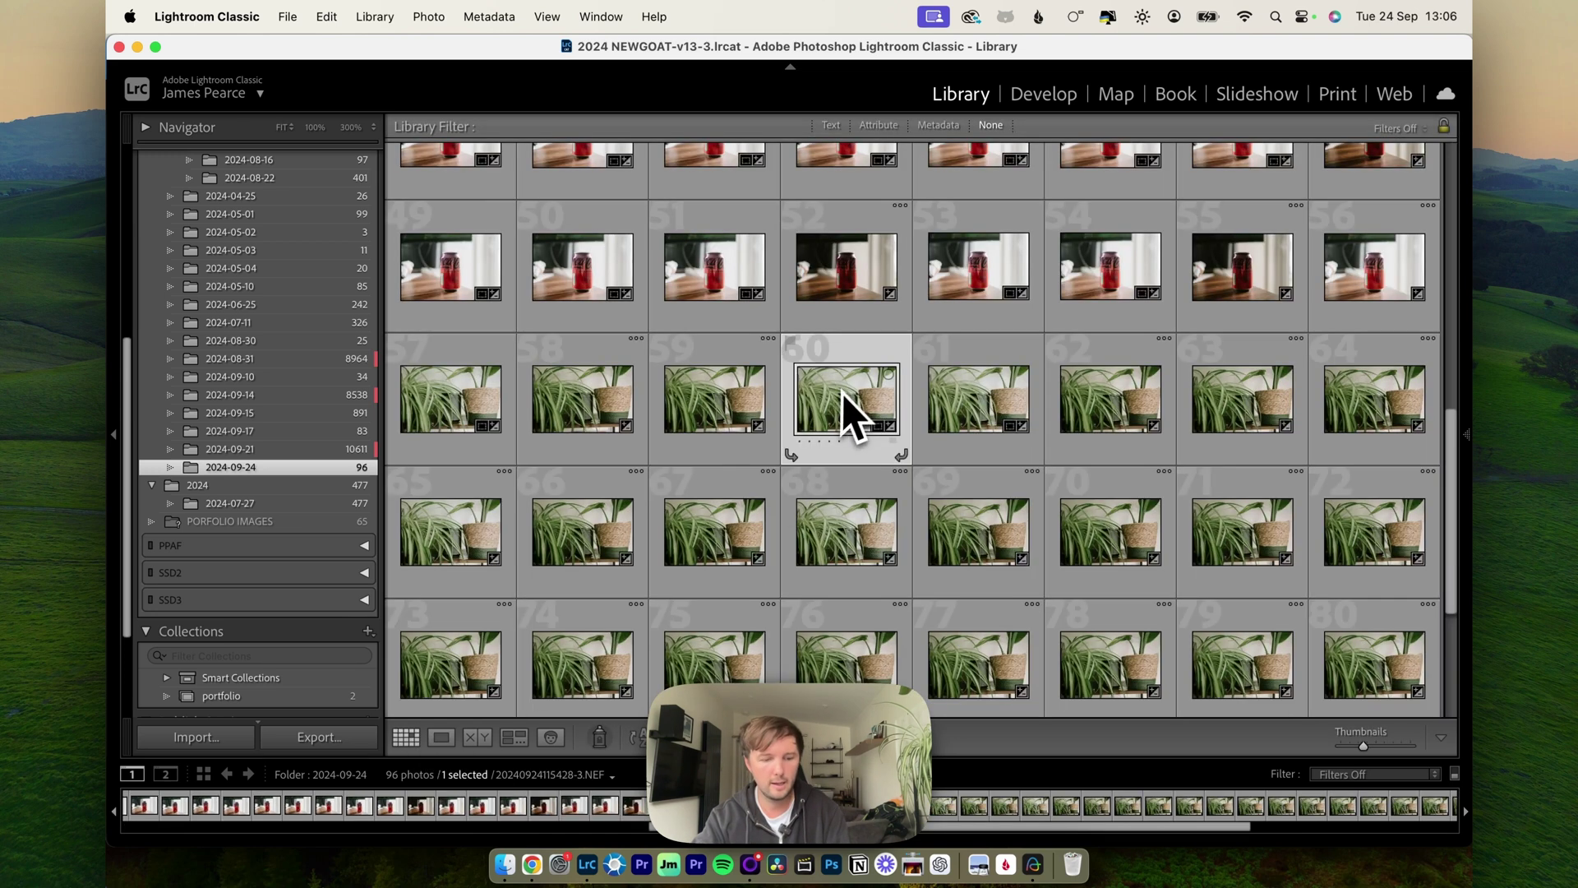
Build standard-sized previews and smart previews for all photos in the 2024-09-24 folder.
{"action": "key", "text": "super+a"}
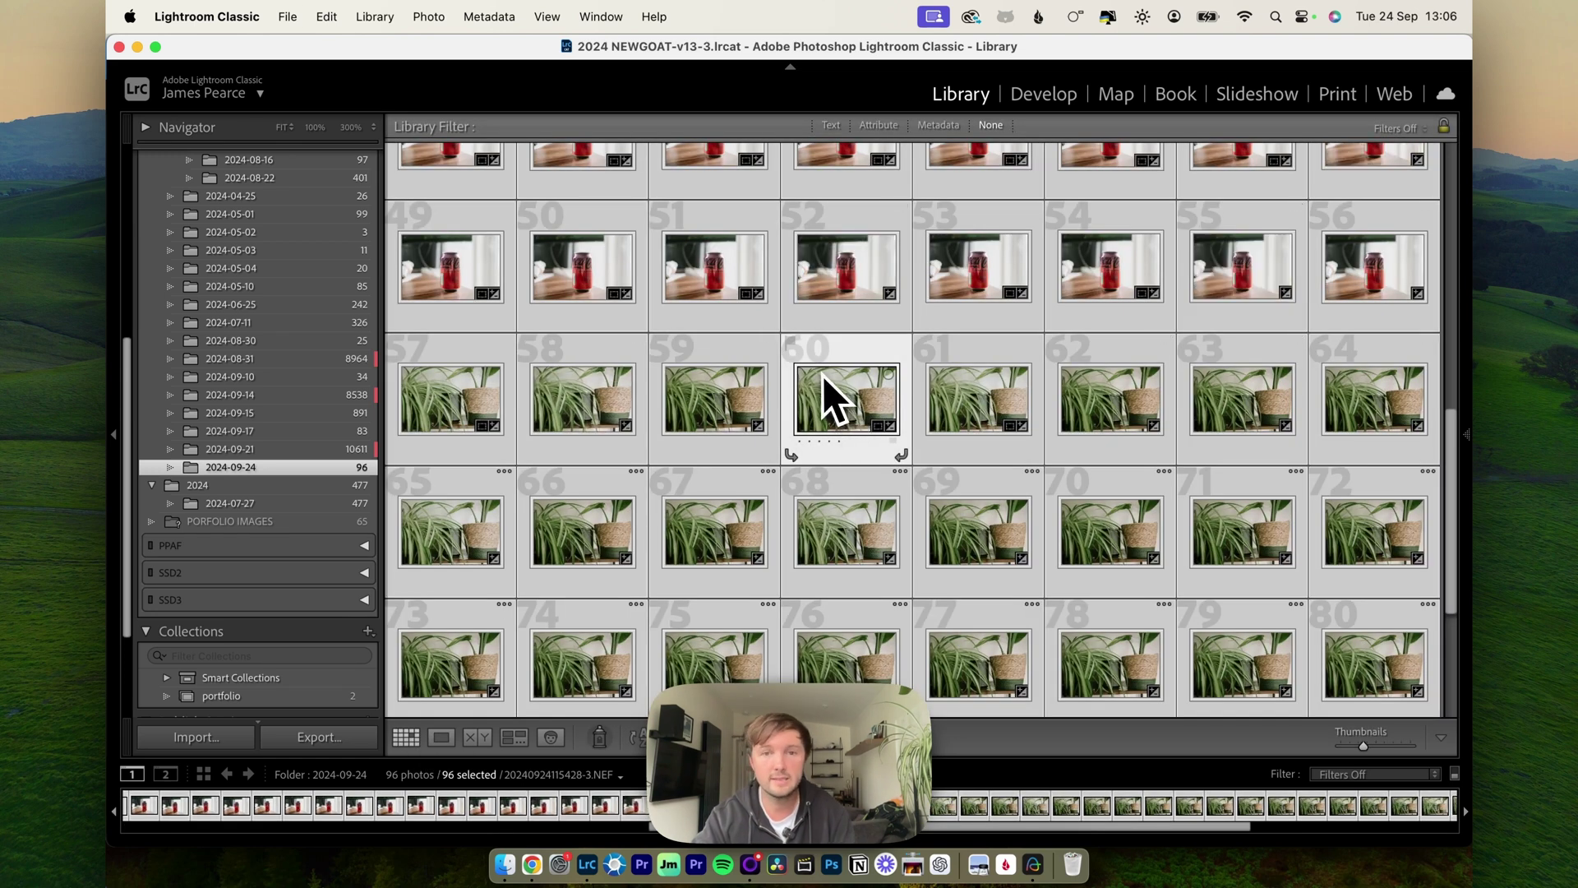
{"action": "left_click", "coordinate": [366, 18]}
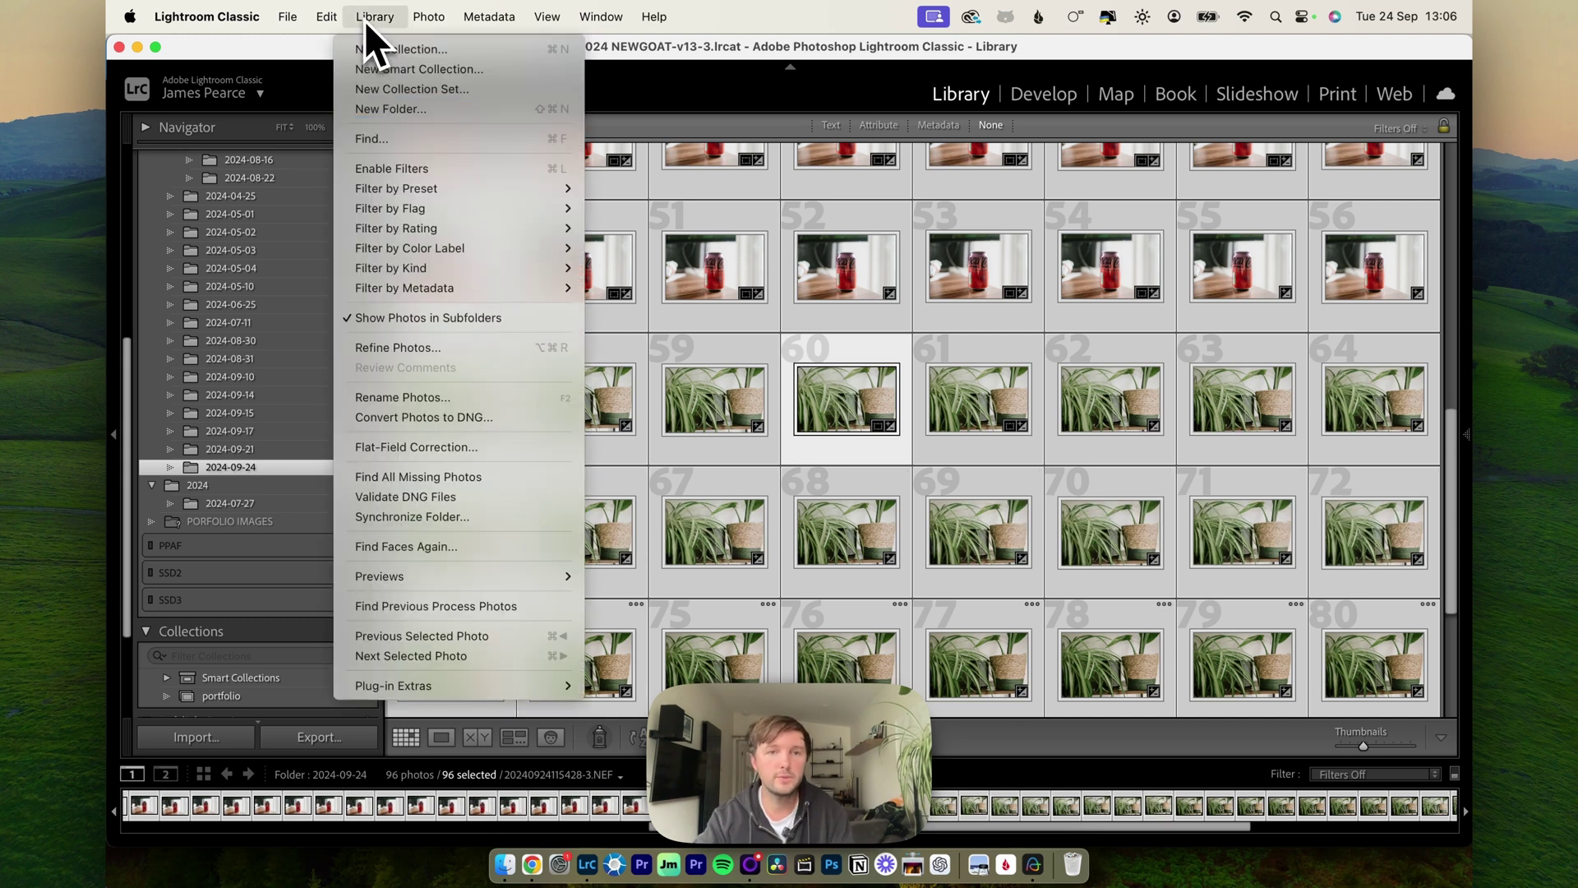
{"action": "mouse_move", "coordinate": [533, 575]}
{"action": "left_click", "coordinate": [597, 578]}
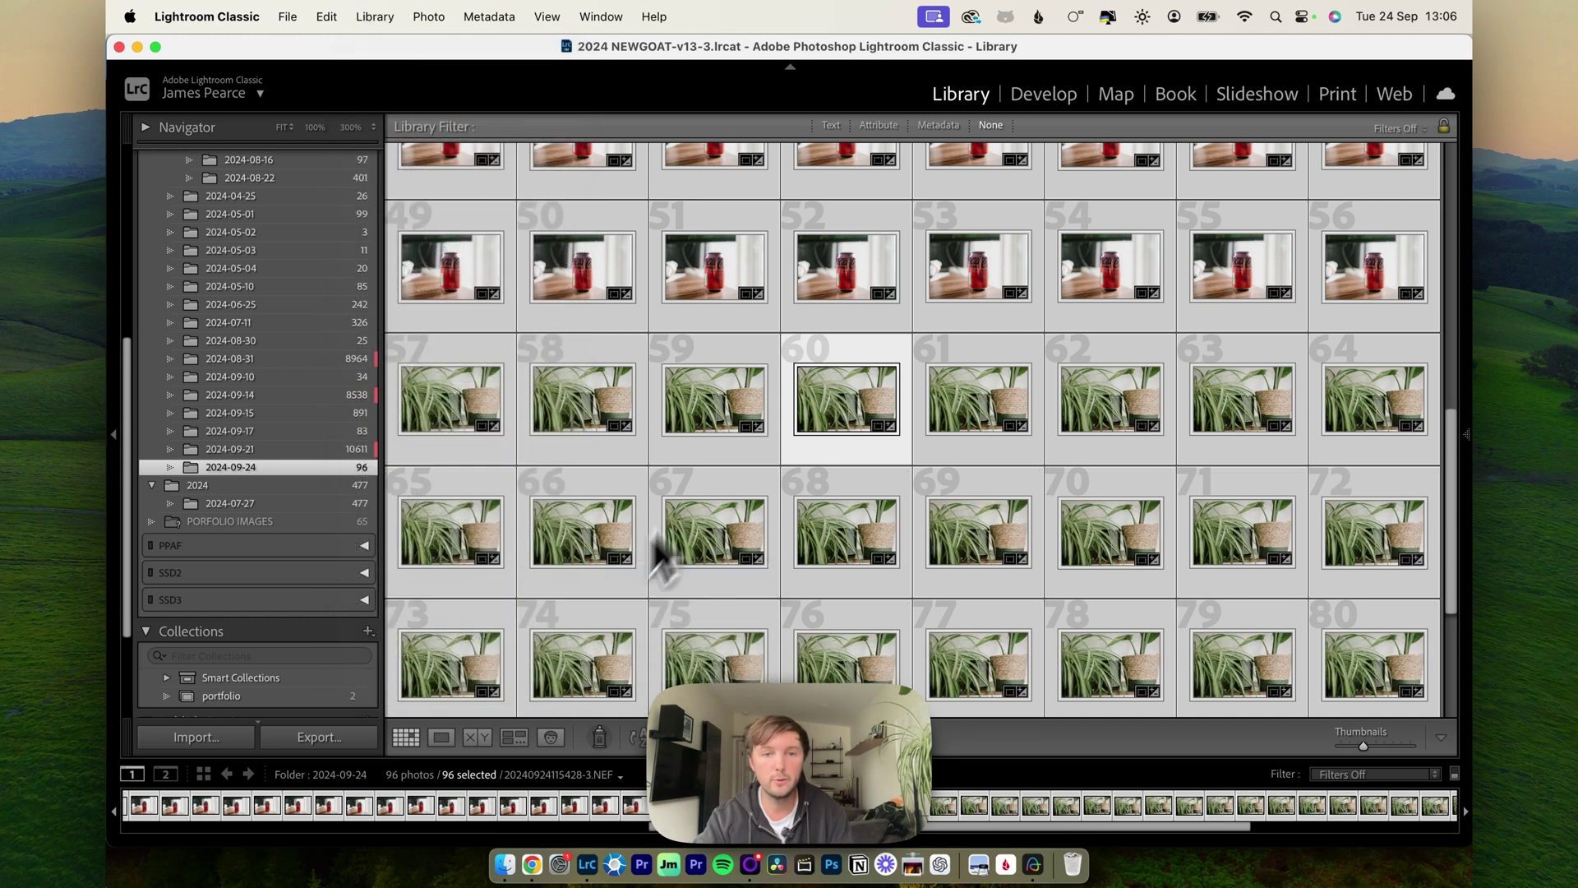
{"action": "left_click", "coordinate": [375, 17]}
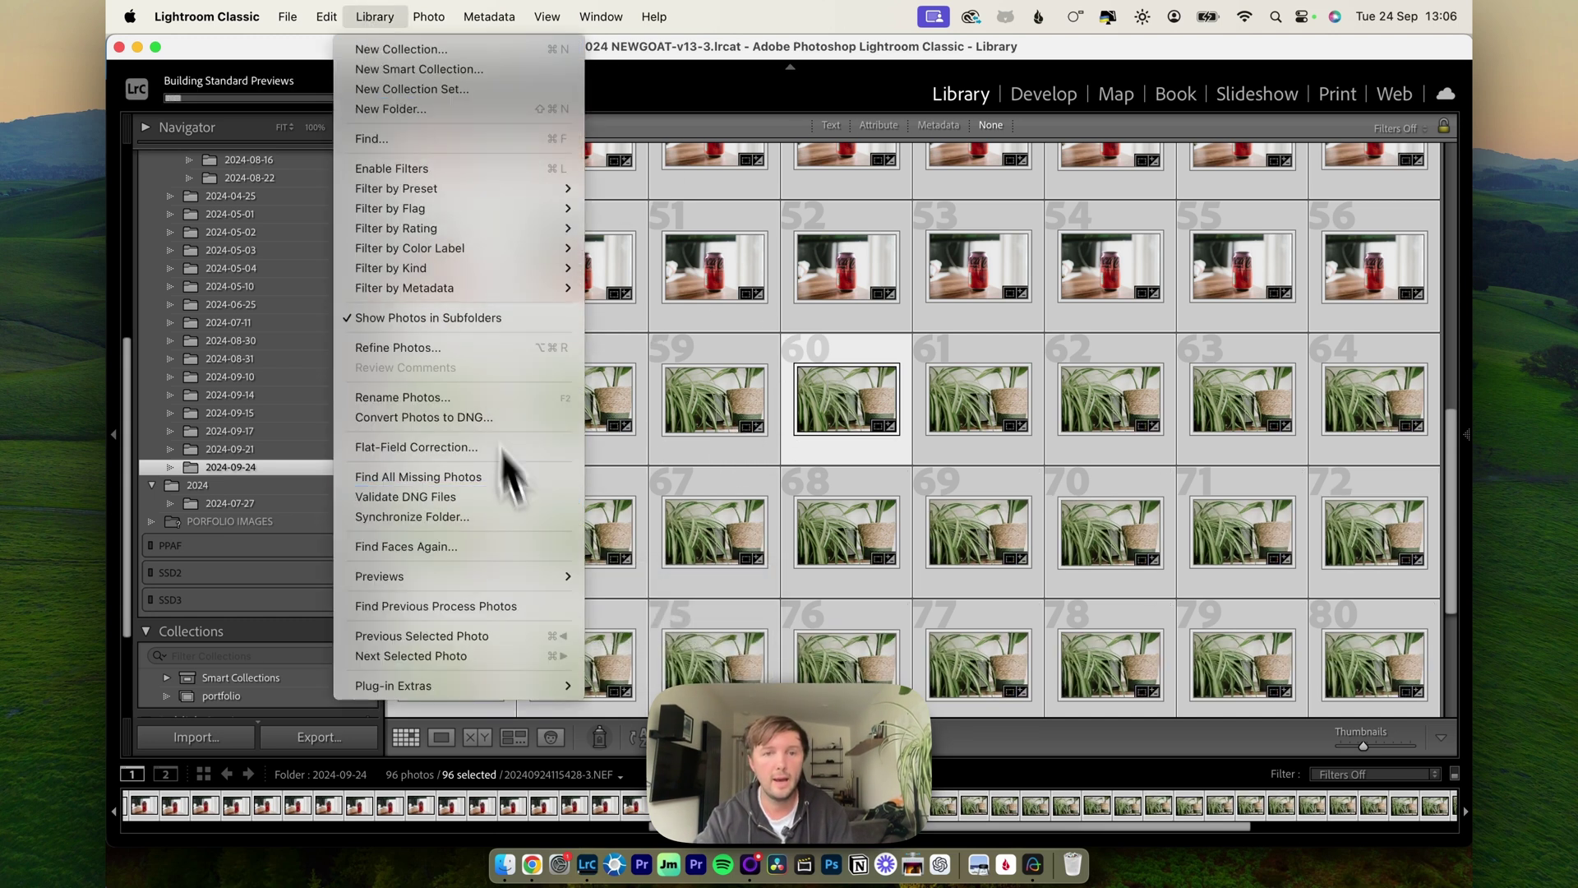
{"action": "mouse_move", "coordinate": [510, 576]}
{"action": "left_click", "coordinate": [642, 646]}
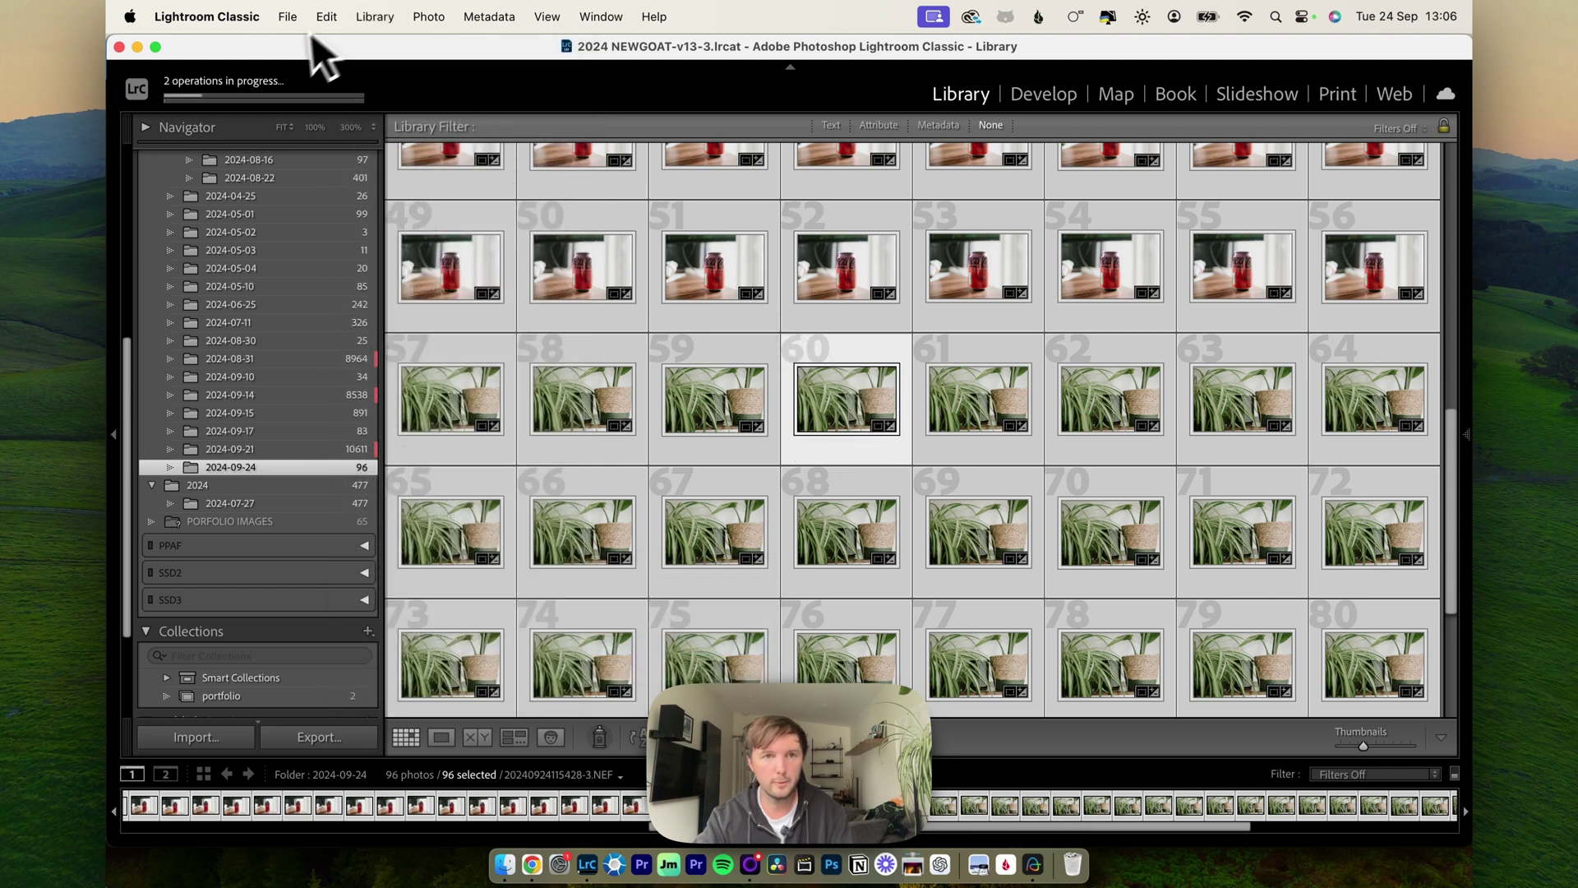
Look over the preview-building options for the selected photos and check the progress of the running preview tasks.
{"action": "left_click", "coordinate": [375, 17]}
{"action": "mouse_move", "coordinate": [576, 578]}
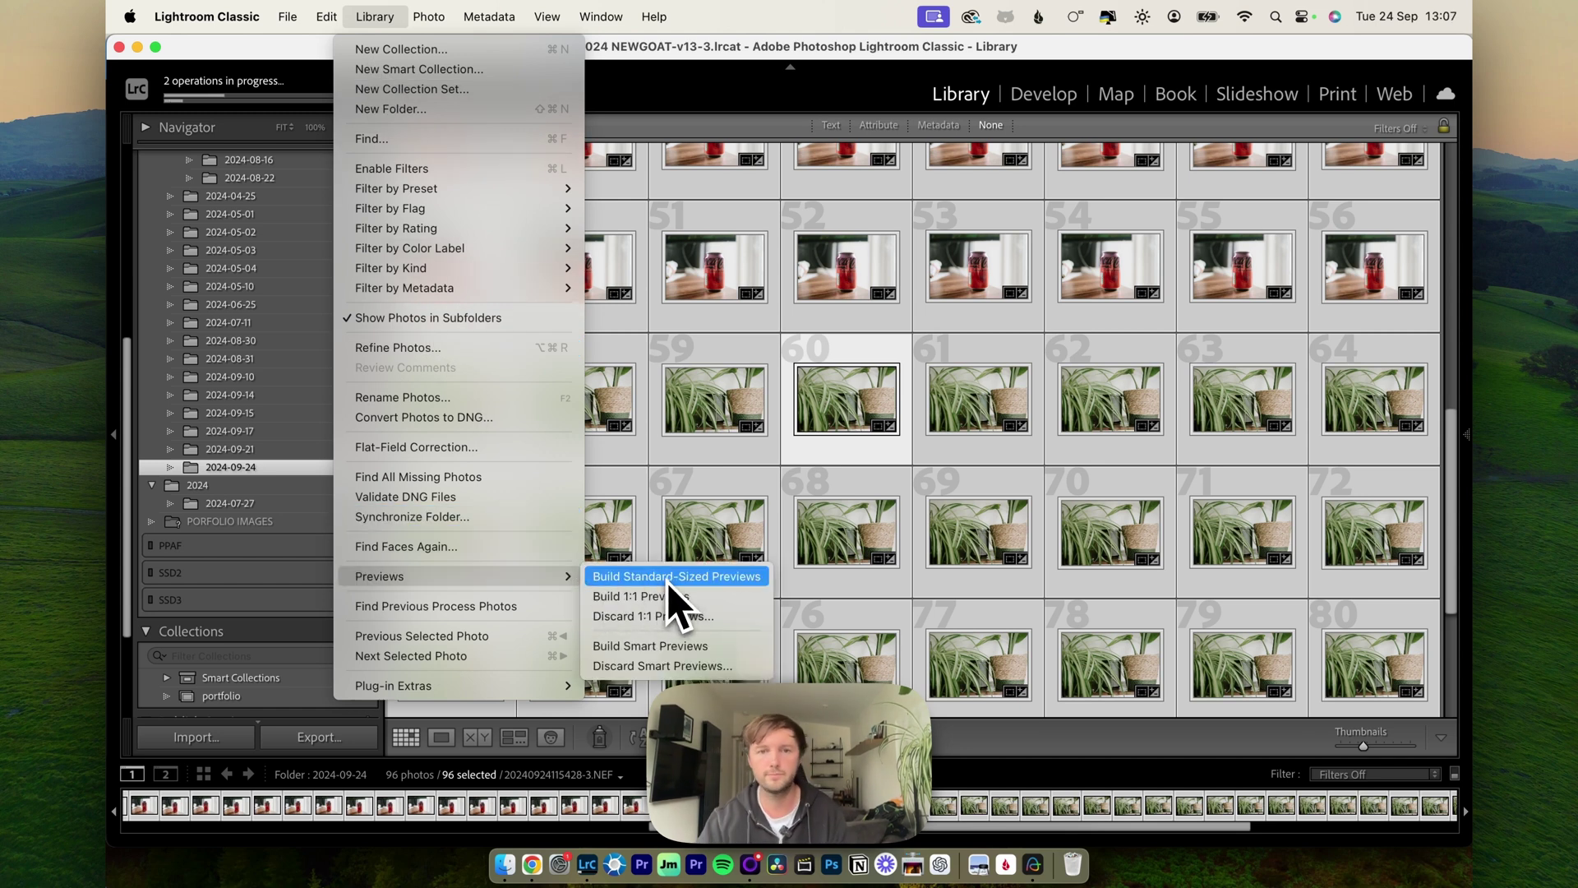
{"action": "left_click", "coordinate": [658, 647]}
{"action": "scroll", "coordinate": [855, 526], "scroll_direction": "up", "scroll_amount": 3}
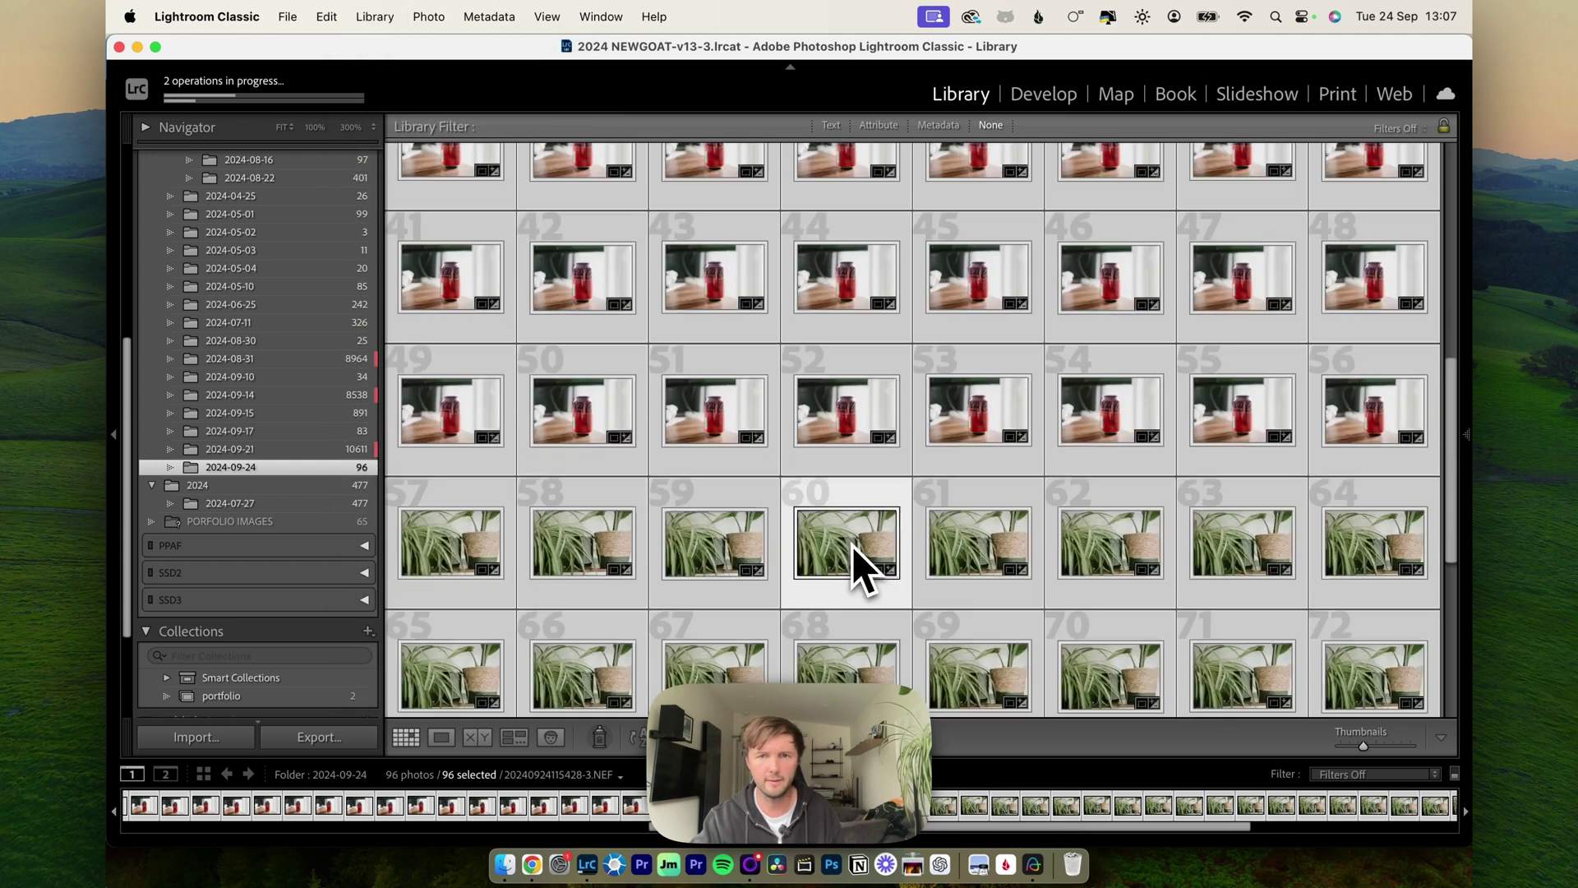
{"action": "scroll", "coordinate": [852, 546], "scroll_direction": "down", "scroll_amount": 2}
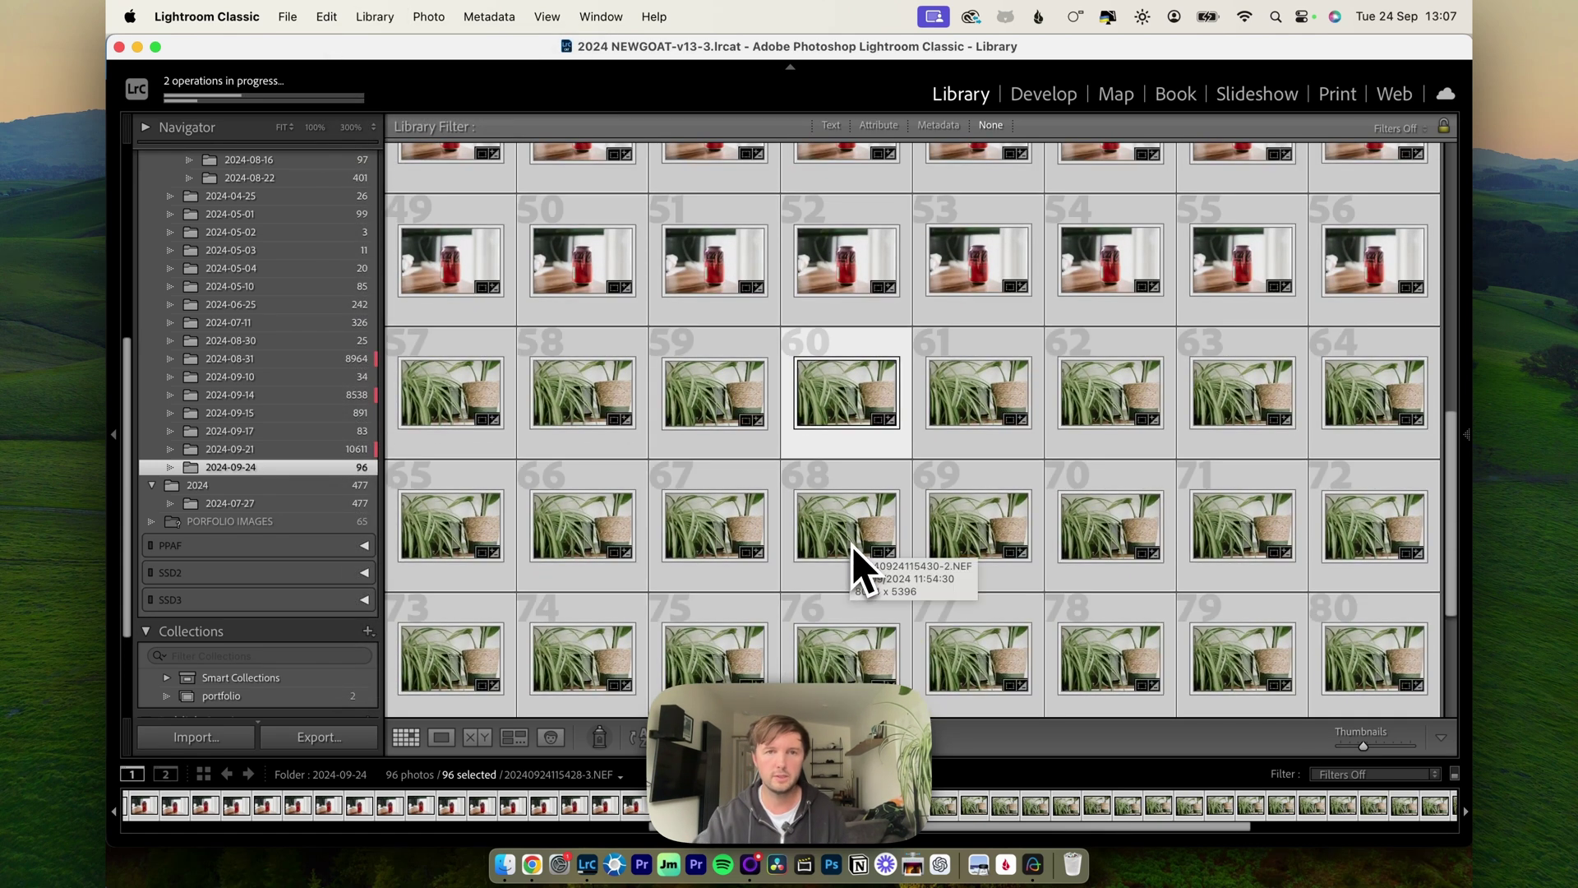
{"action": "left_click", "coordinate": [219, 96]}
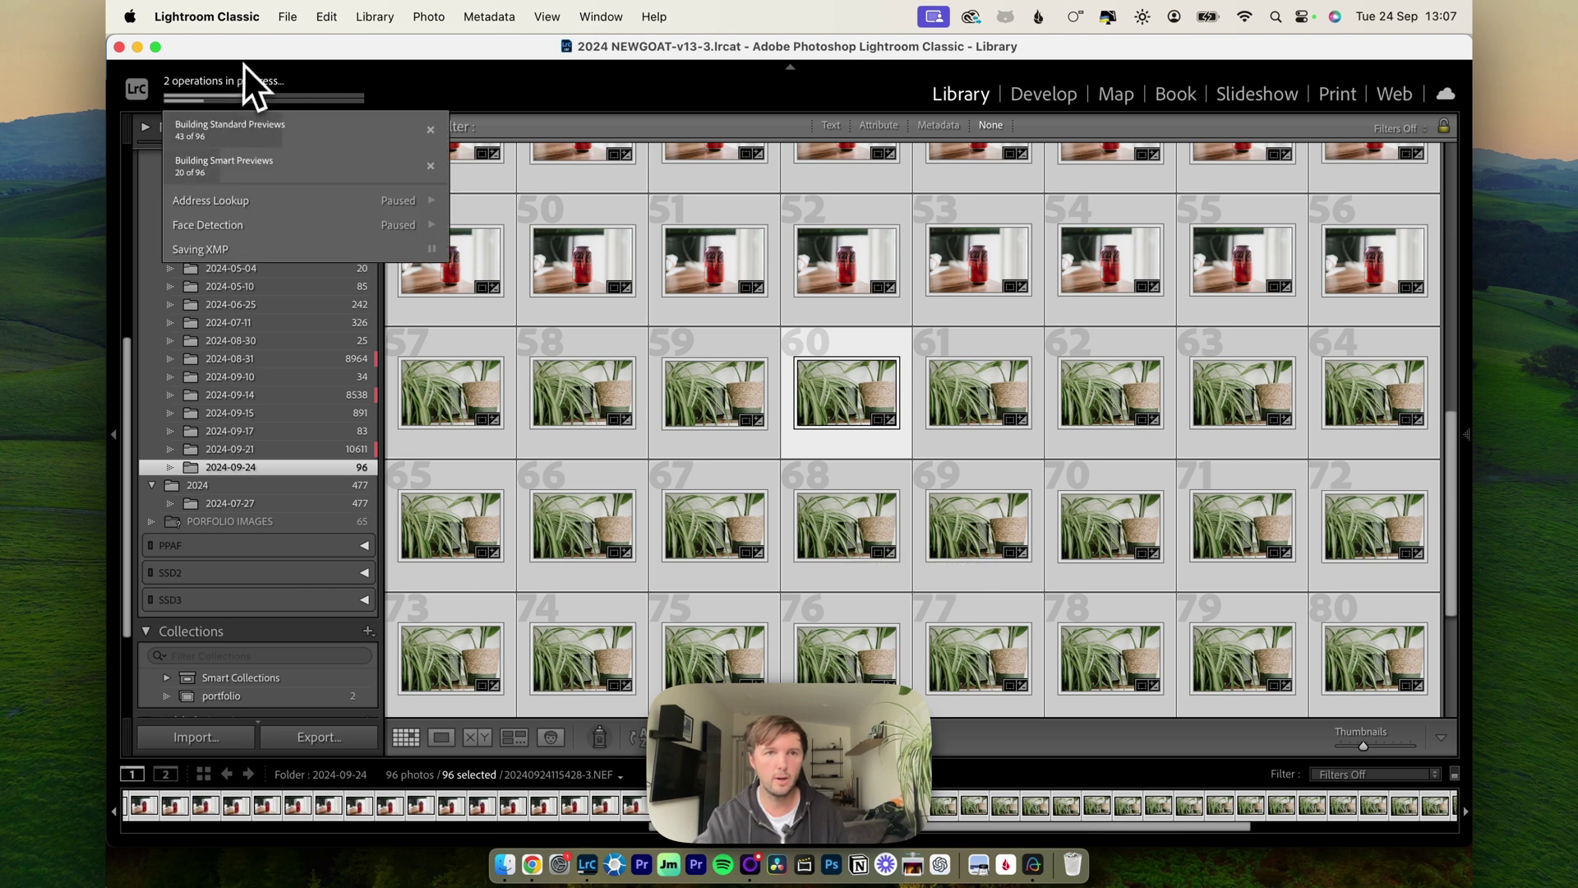
{"action": "left_click", "coordinate": [243, 64]}
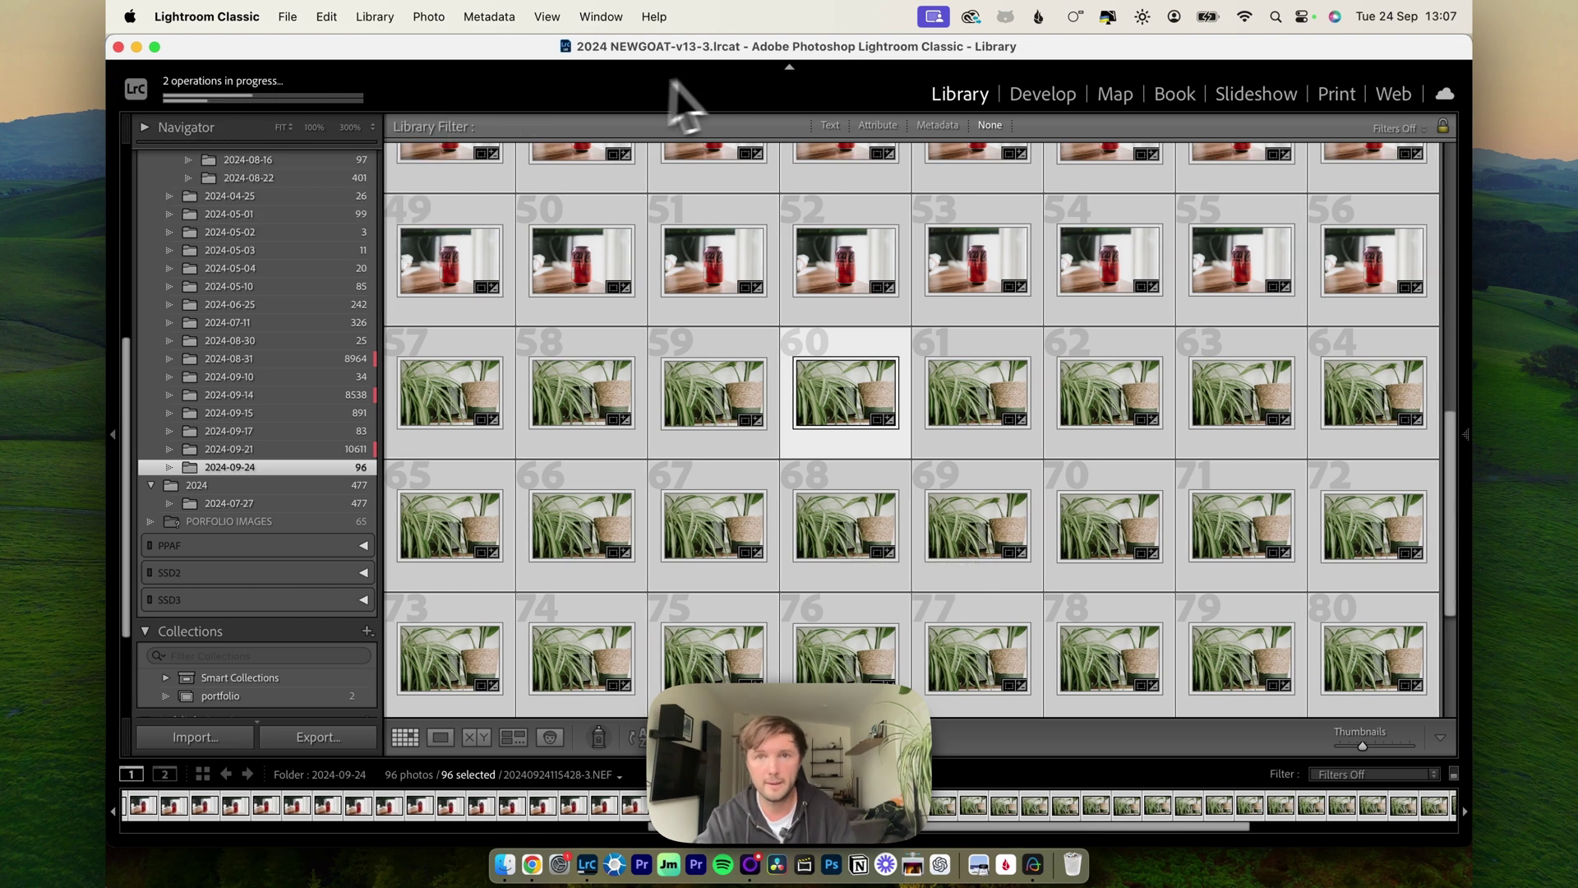
Check how many files remain in the Backblaze backup.
{"action": "left_click", "coordinate": [1039, 17]}
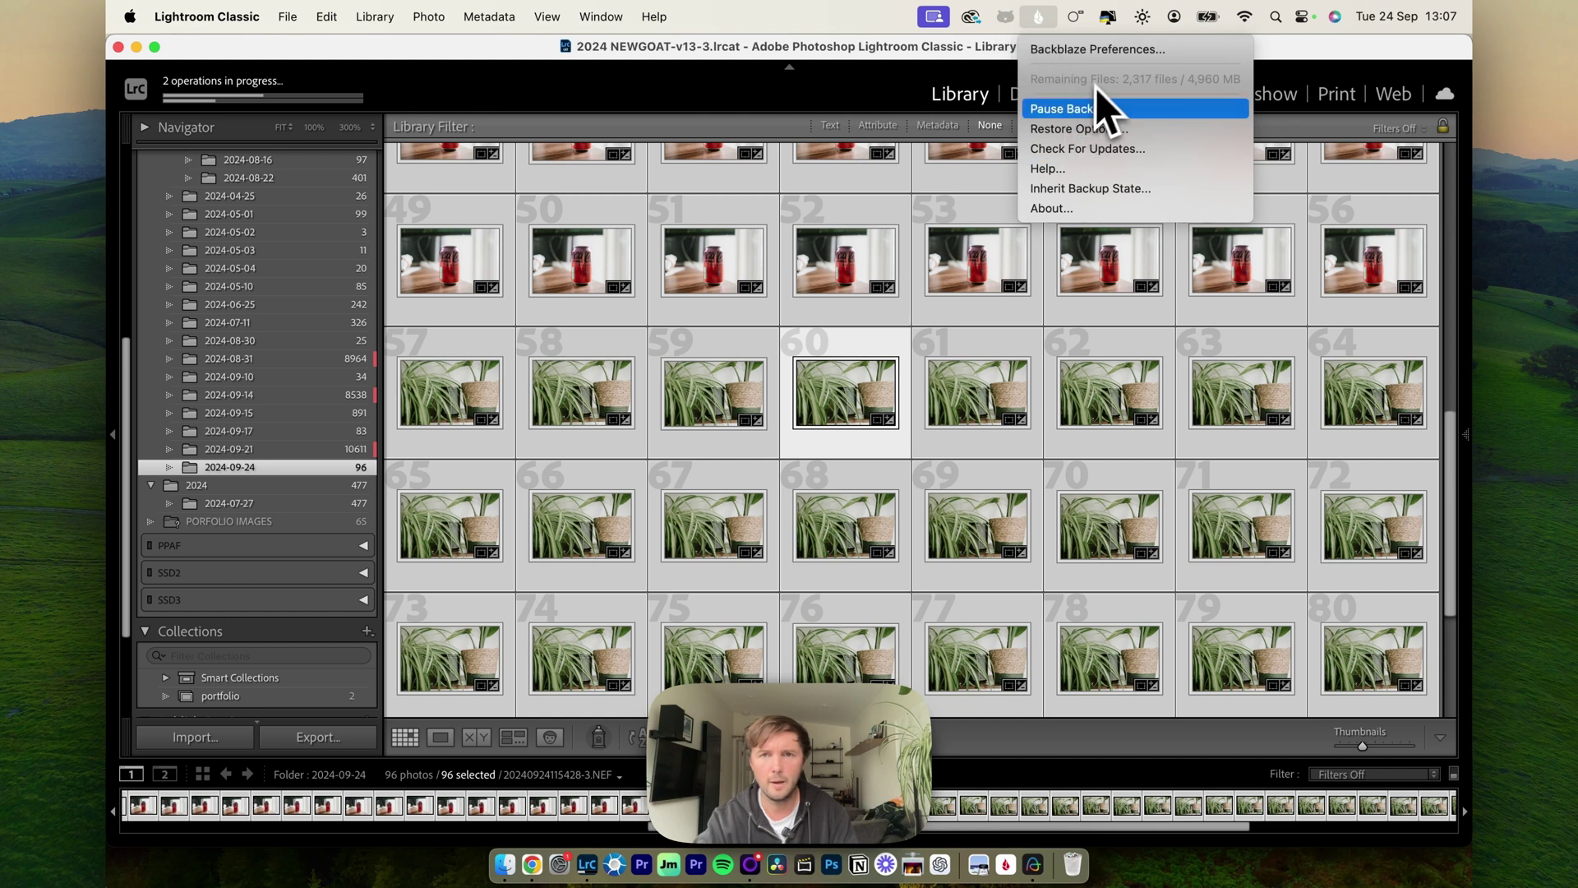
{"action": "left_click", "coordinate": [930, 56]}
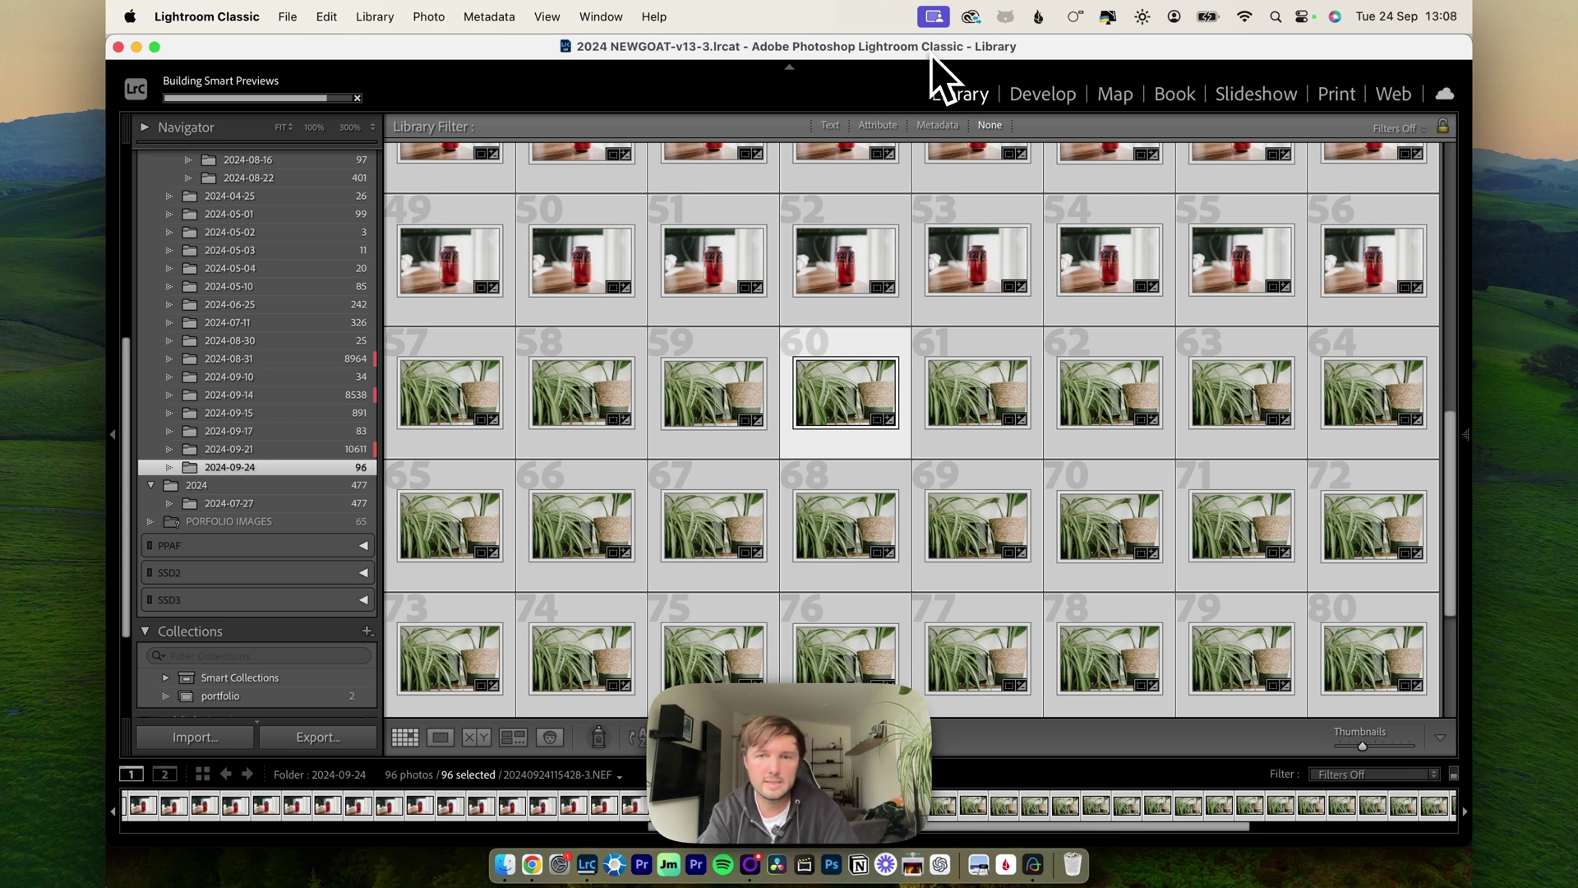
Open a drink can photo at full view, clear the multi-photo selection and select a single can photo.
{"action": "scroll", "coordinate": [862, 461], "scroll_direction": "down", "scroll_amount": 3}
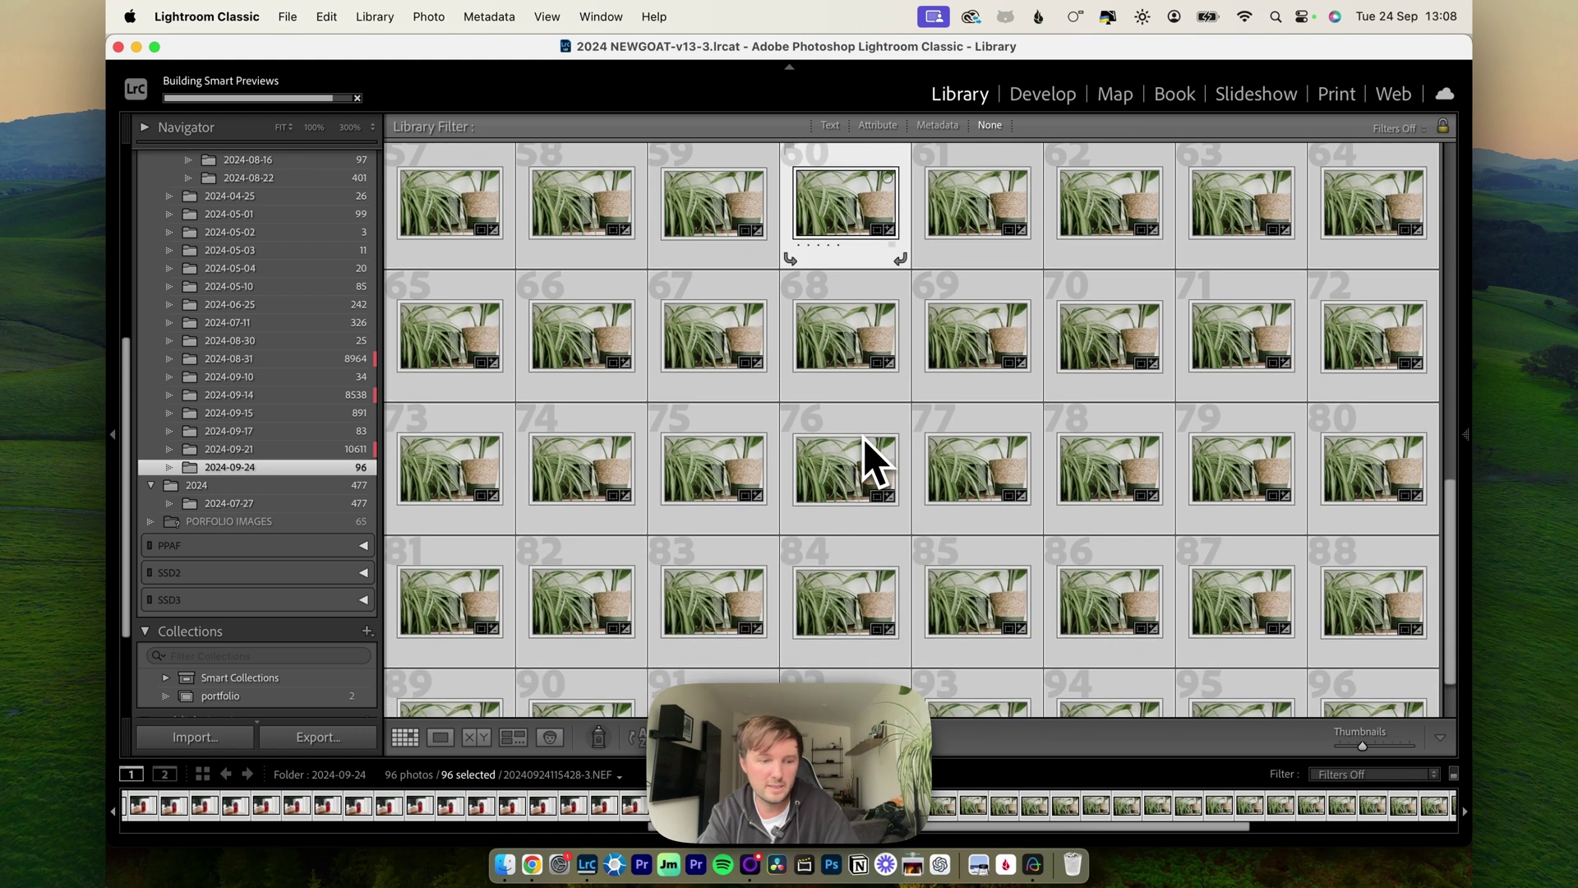
{"action": "scroll", "coordinate": [865, 441], "scroll_direction": "up", "scroll_amount": 5}
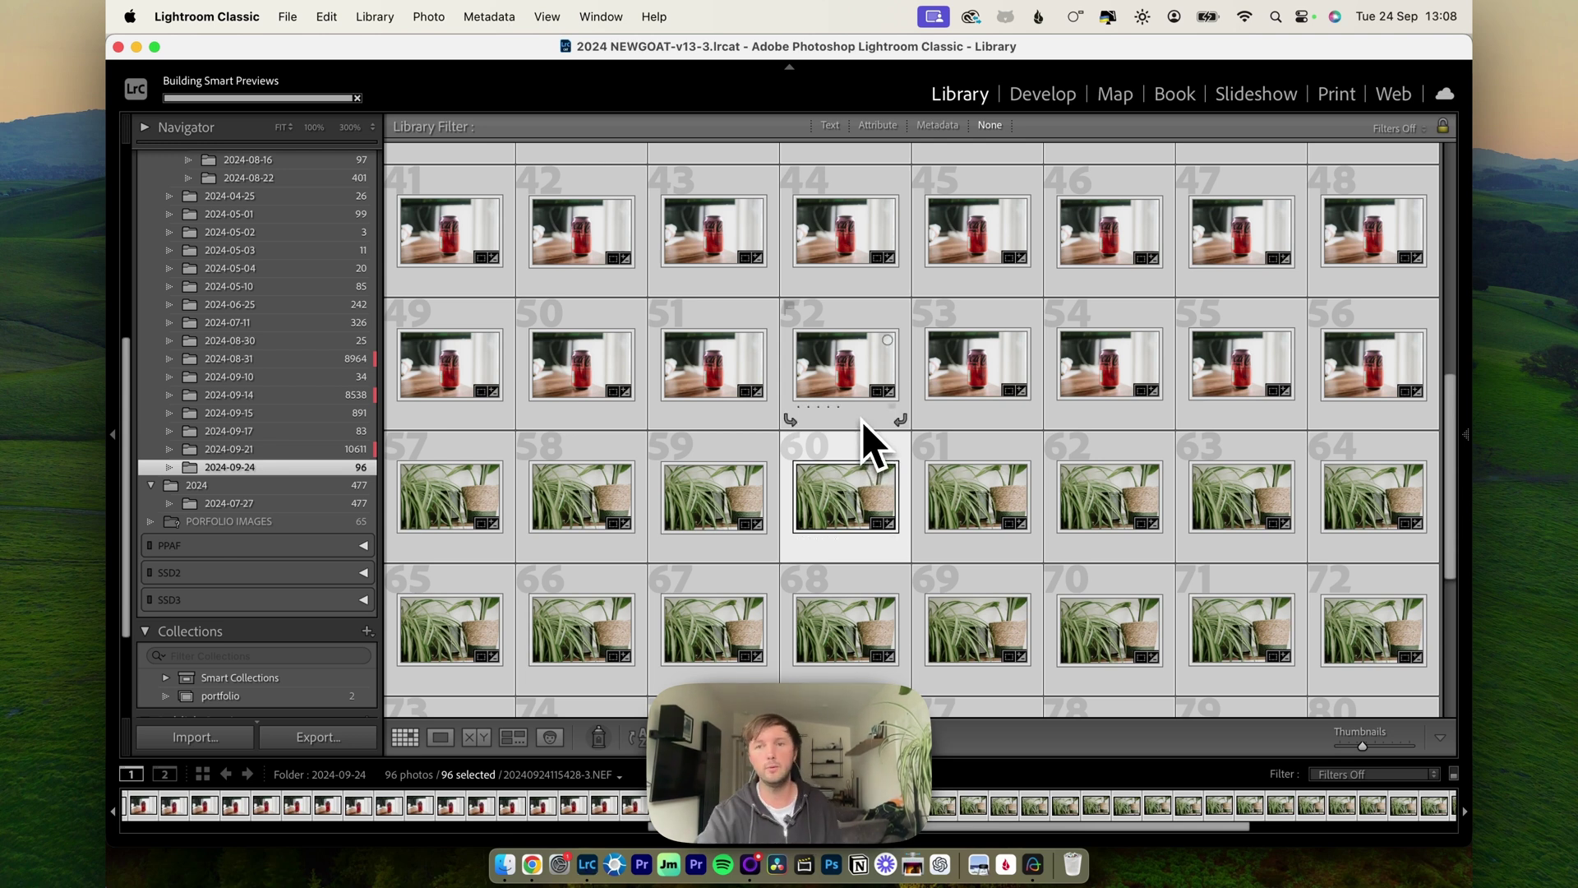
{"action": "scroll", "coordinate": [863, 423], "scroll_direction": "up", "scroll_amount": 8}
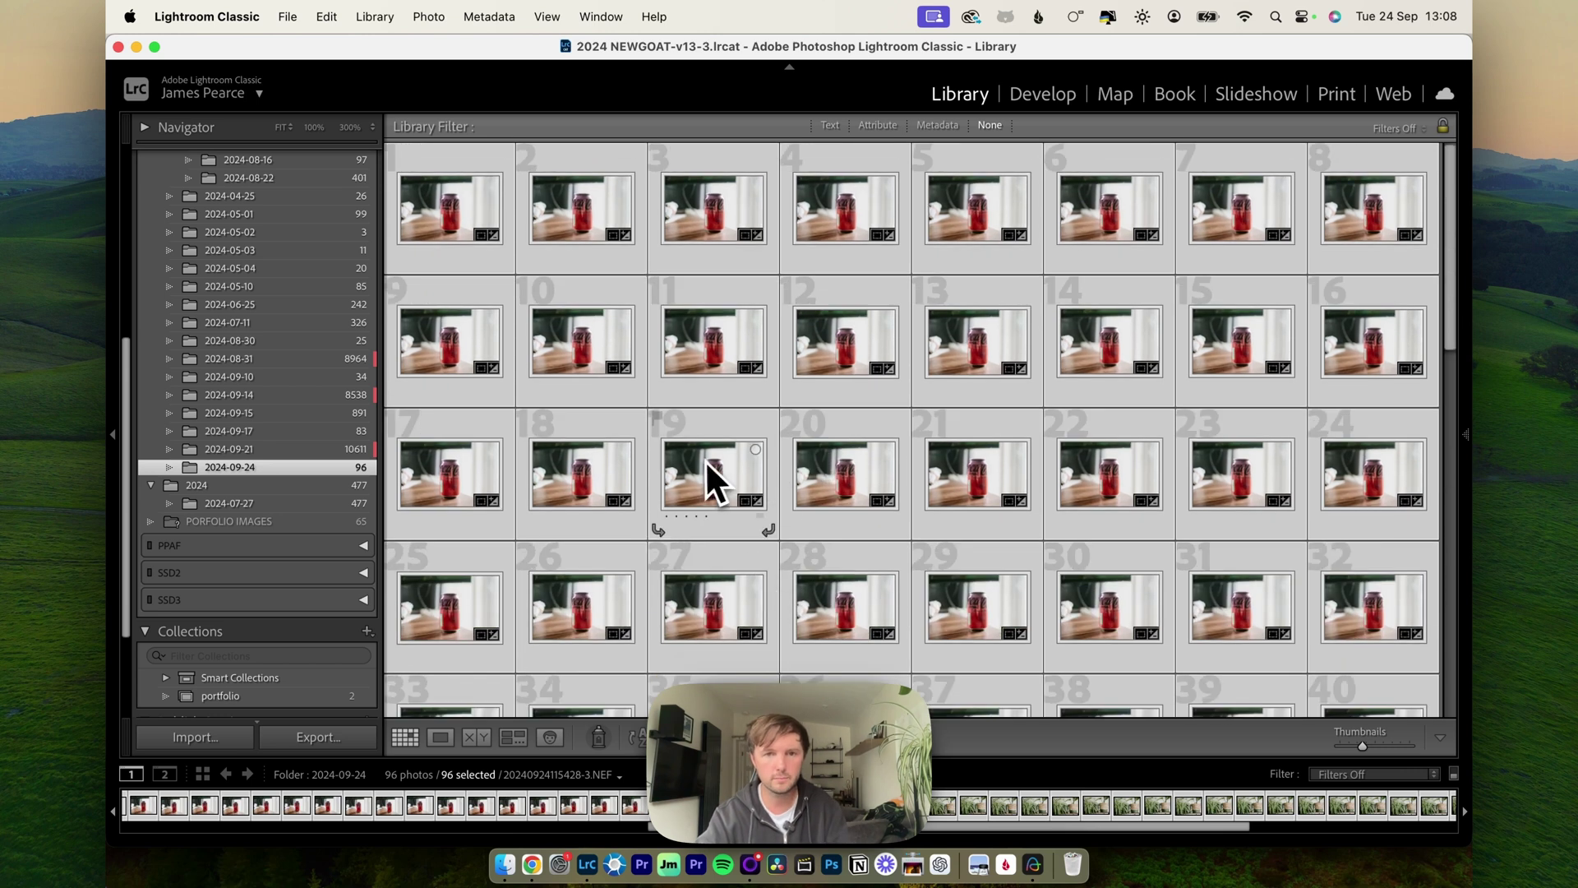
{"action": "double_click", "coordinate": [705, 461]}
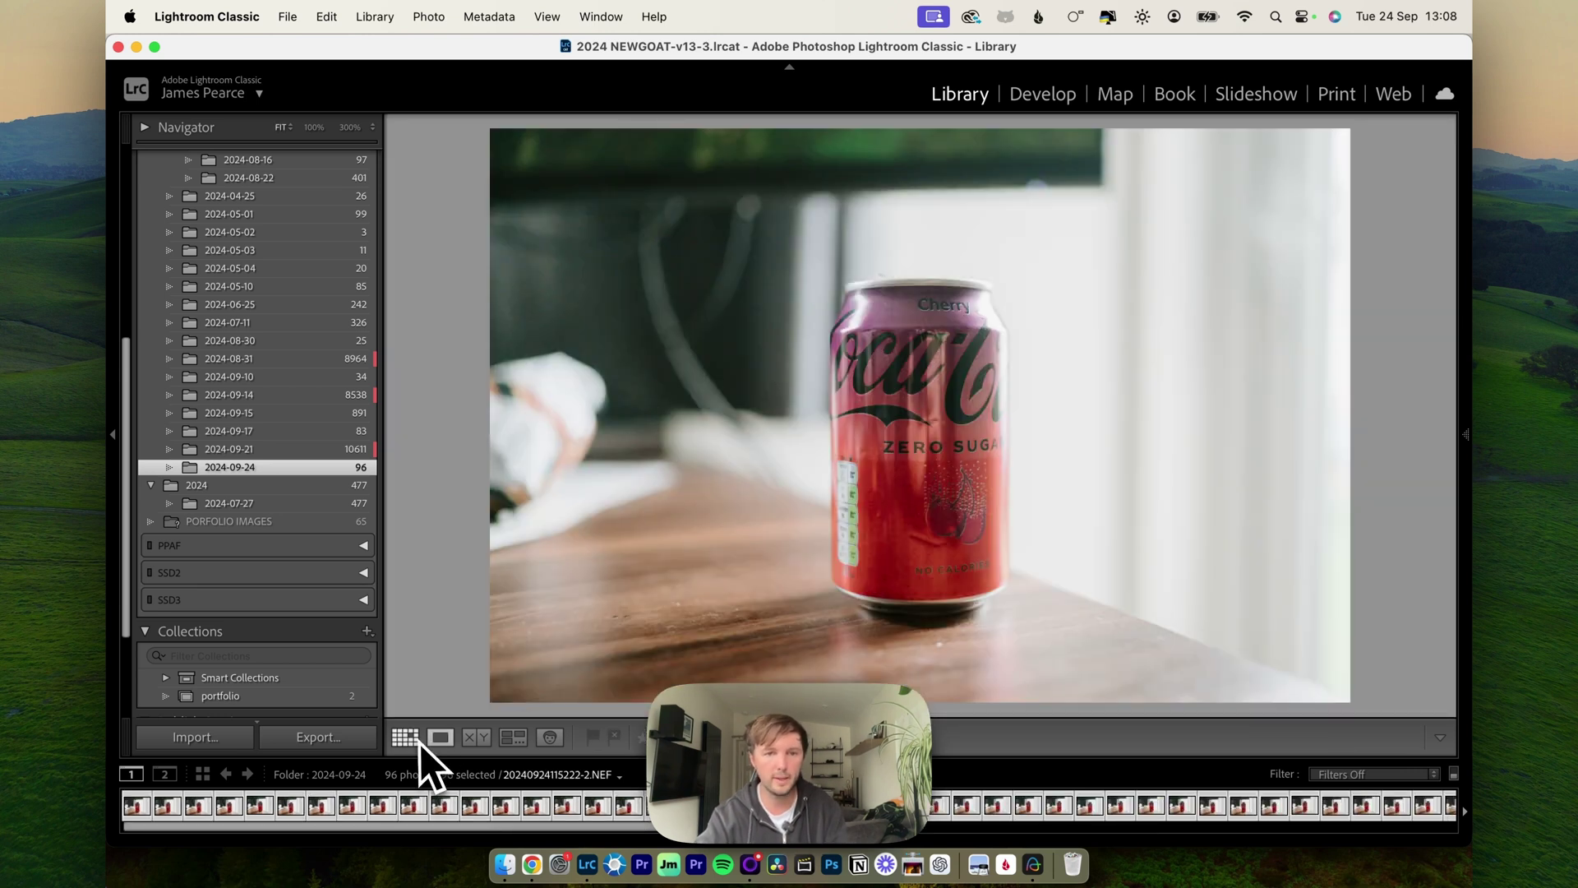
{"action": "key", "text": "super+d"}
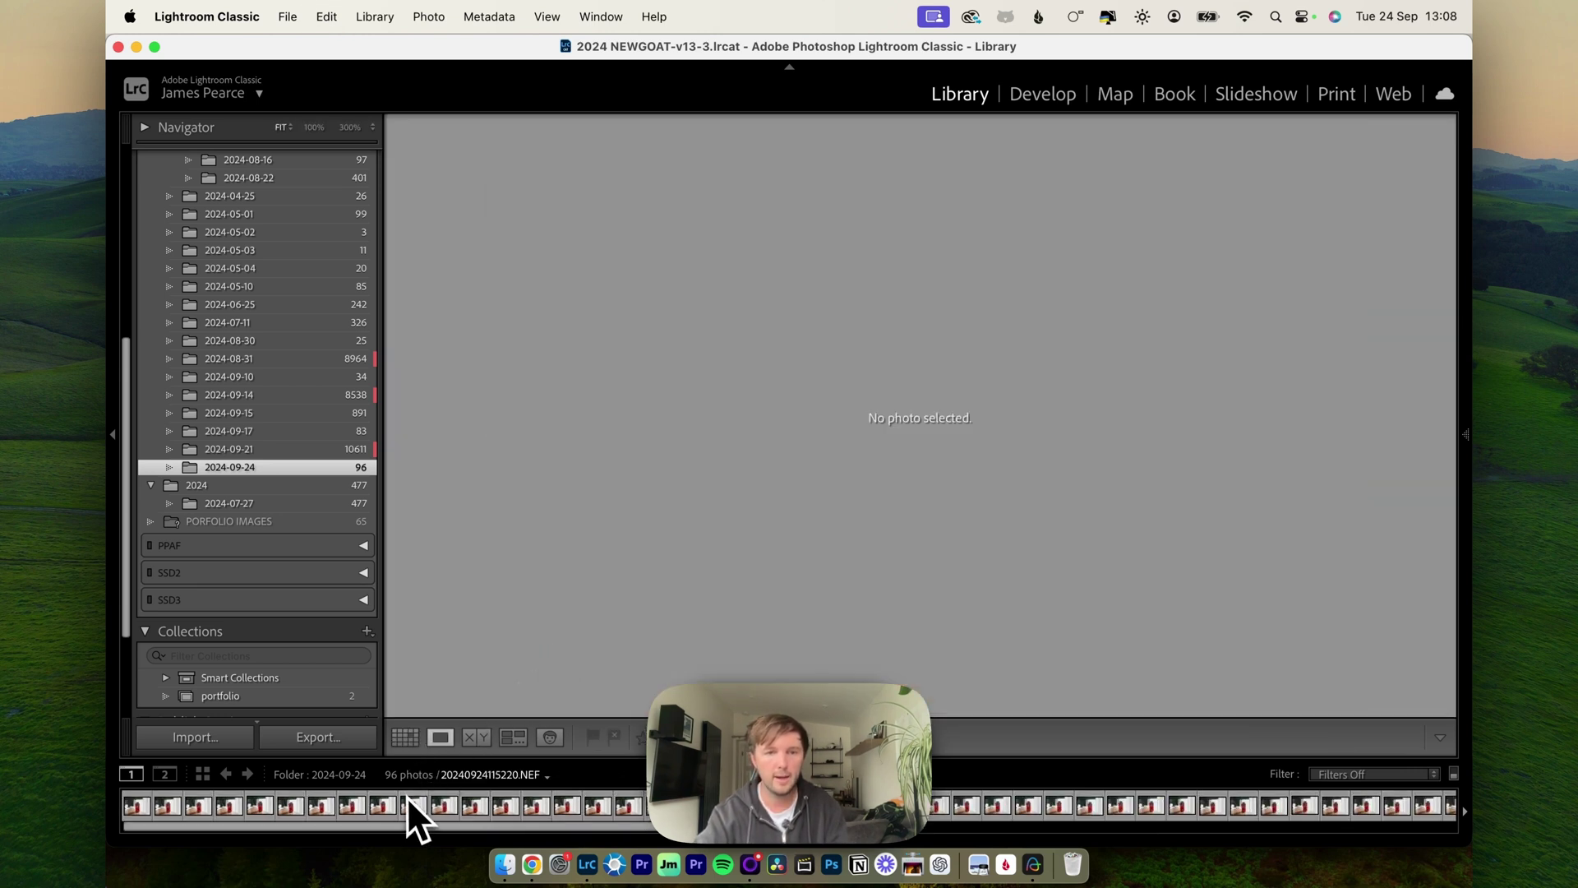
{"action": "left_click", "coordinate": [387, 804]}
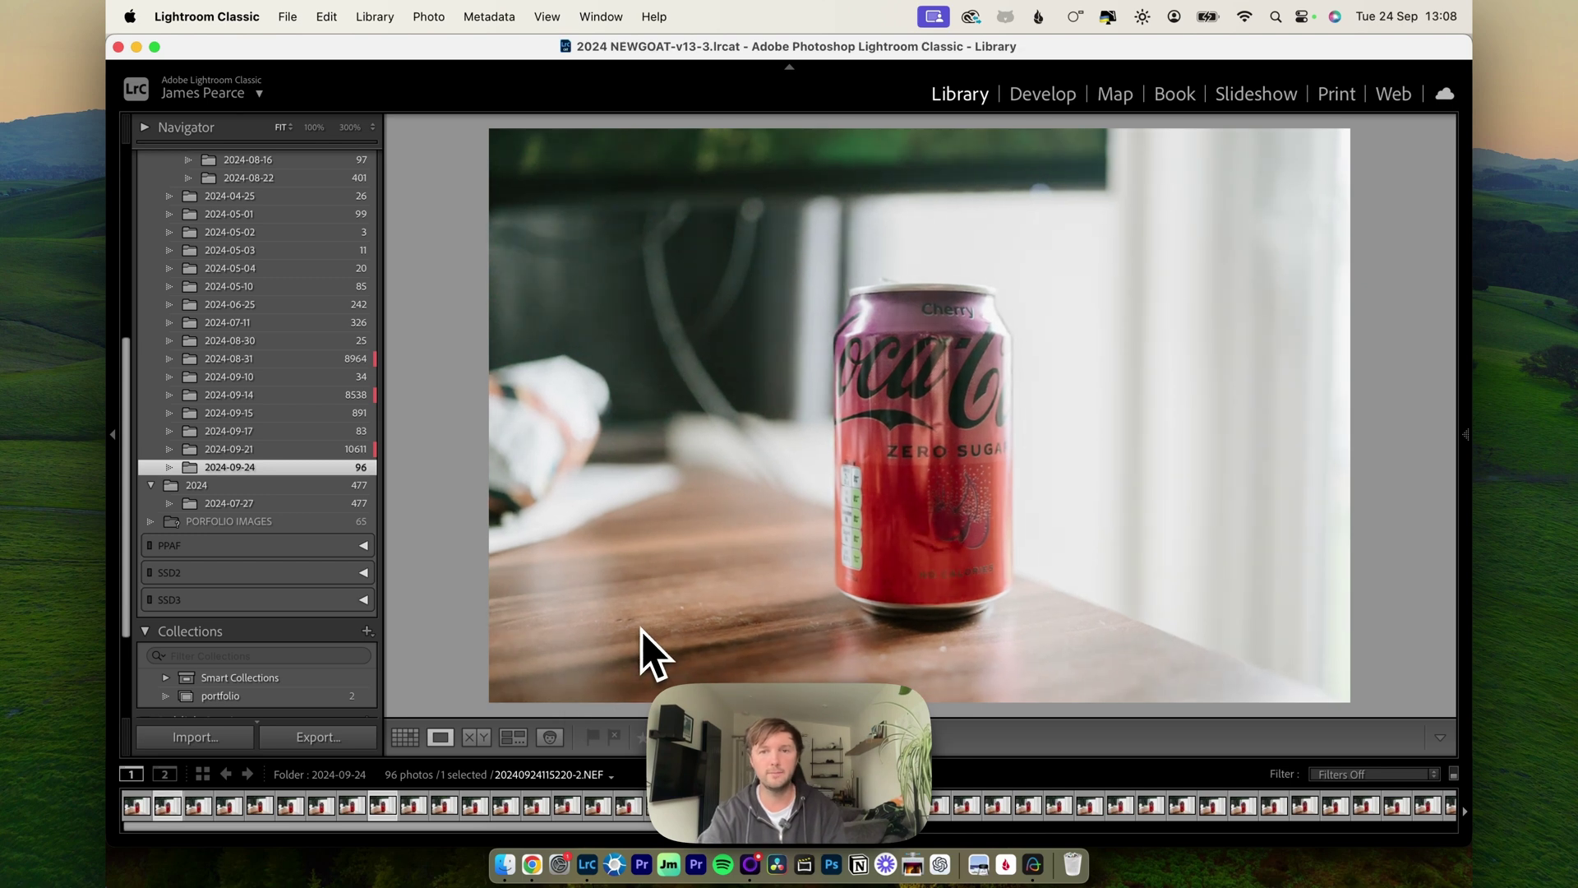
Browse several drink can photos one by one at full view and return to the start of the folder.
{"action": "key", "text": "Right"}
{"action": "key", "text": "Right"}
{"action": "key", "text": "Right"}
{"action": "key", "text": "Right"}
{"action": "key", "text": "Right"}
{"action": "key", "text": "Right"}
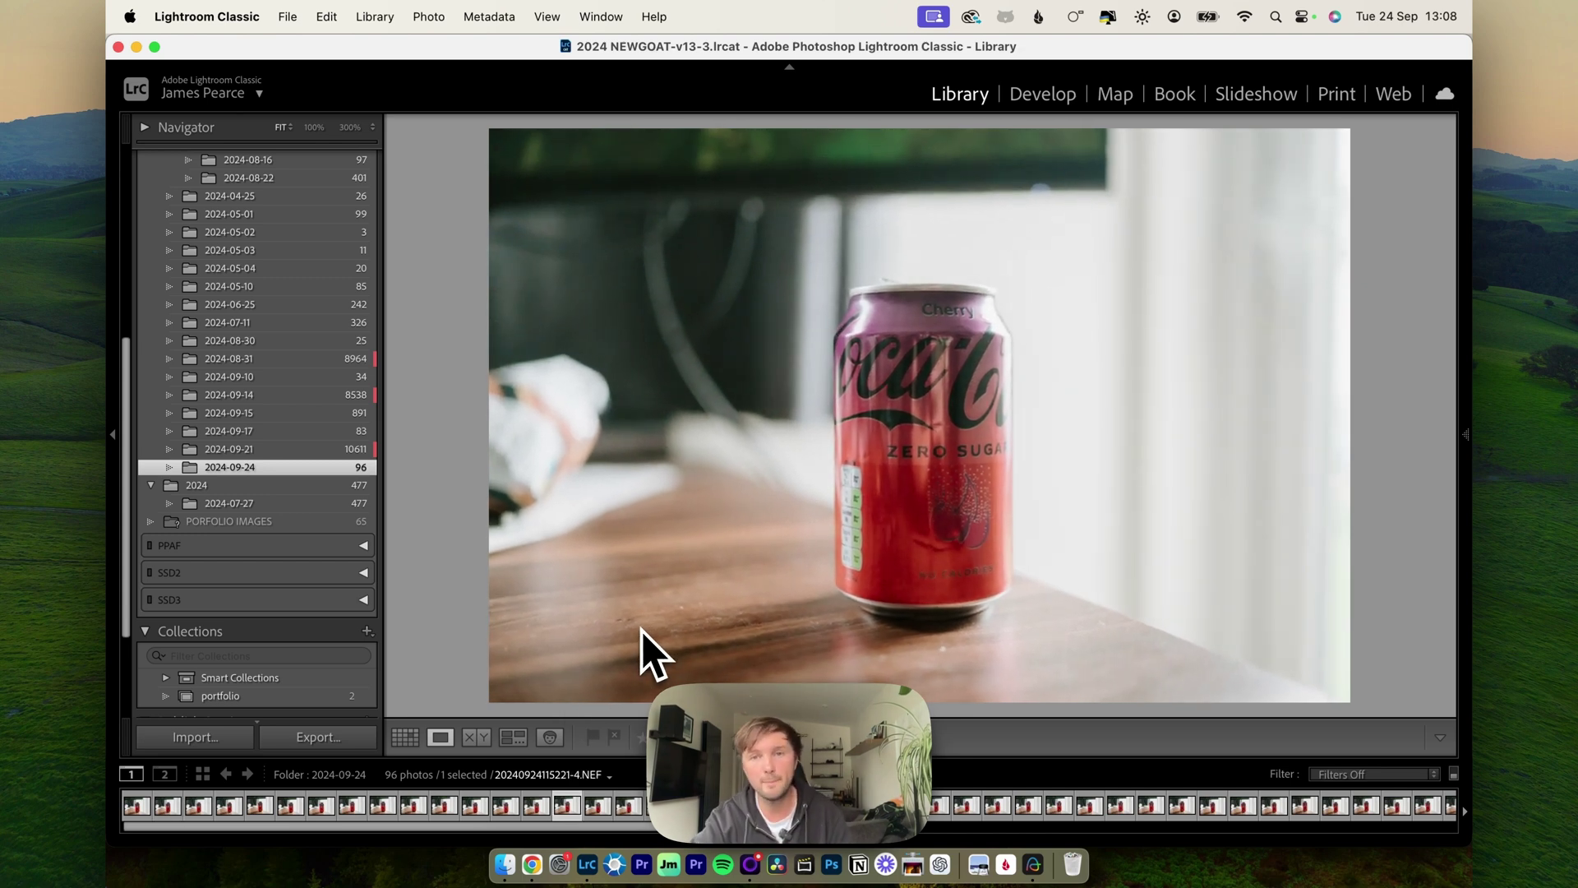
{"action": "key", "text": "Home"}
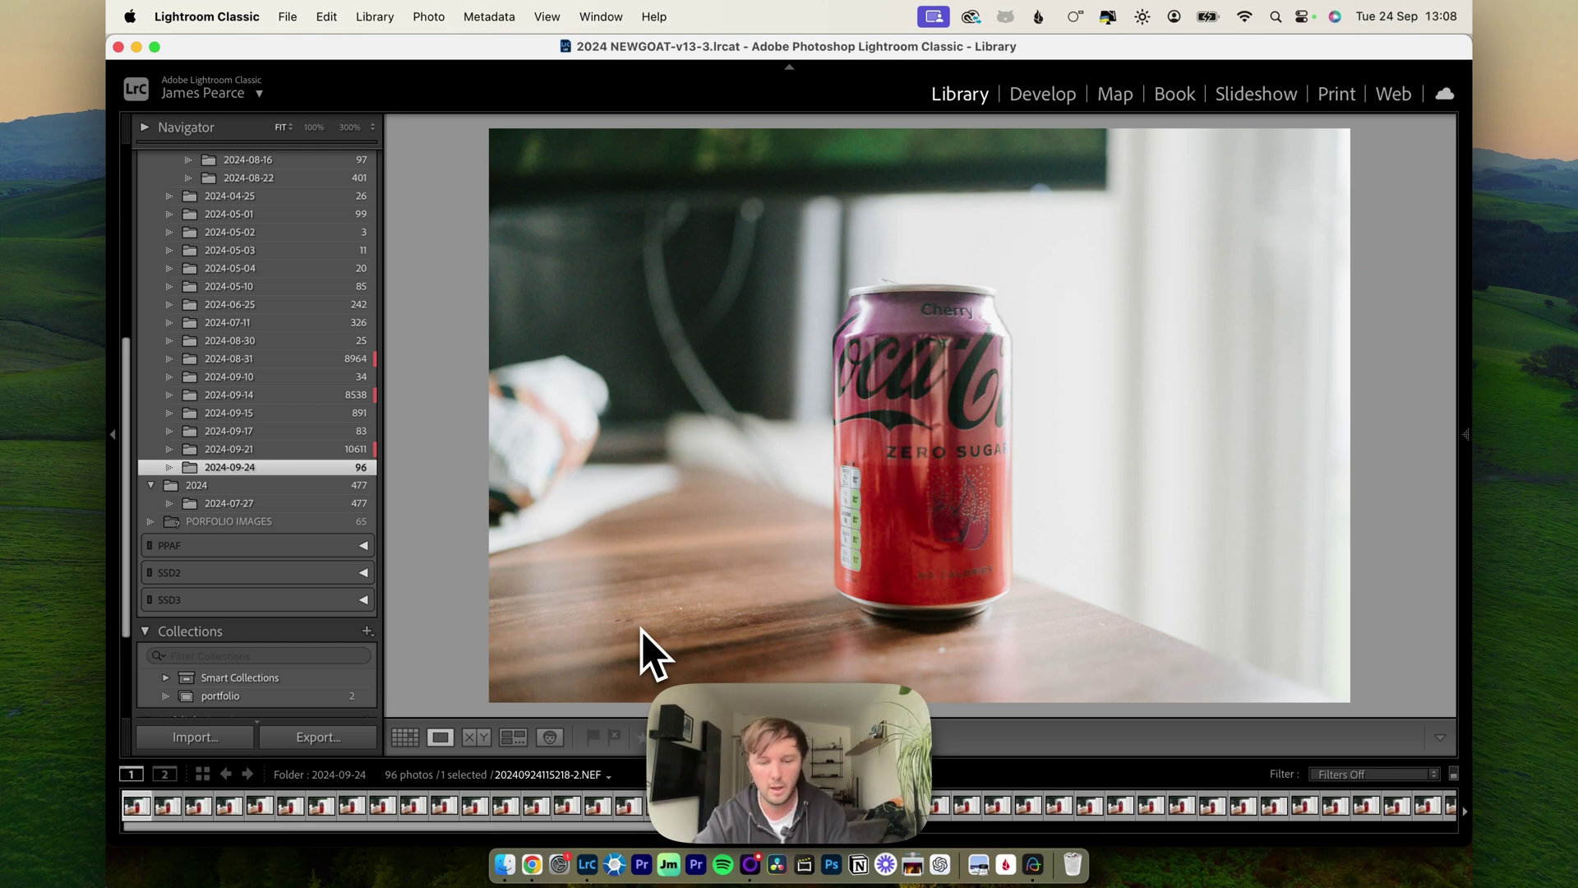
Go through the drink can photos one by one and flag four of them as picks.
{"action": "key", "text": "Right"}
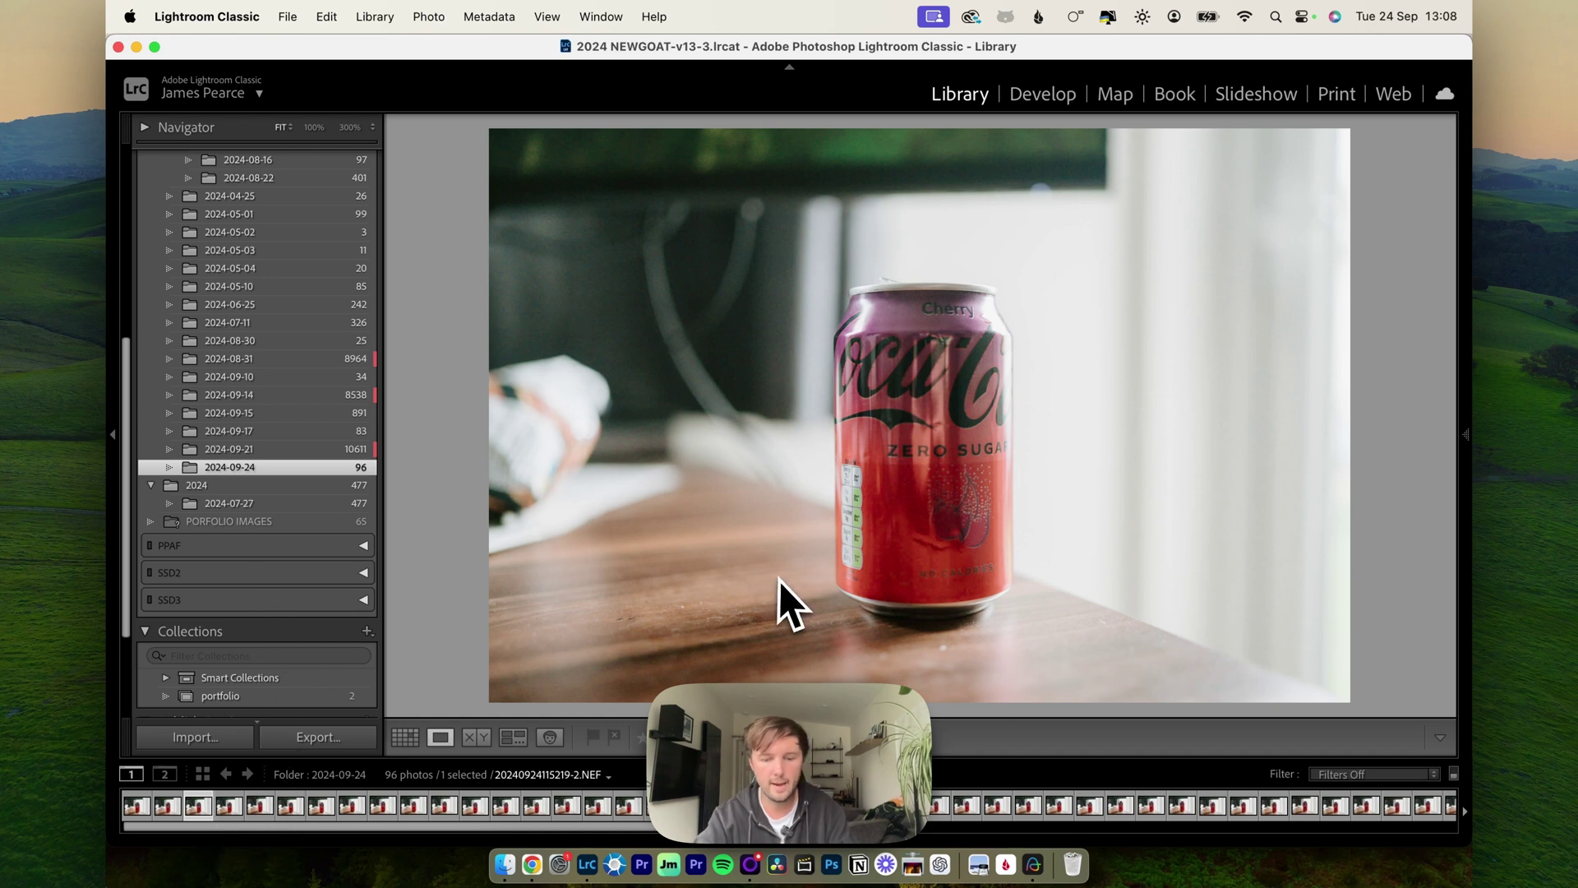
{"action": "key", "text": "Right"}
{"action": "key", "text": "Right"}
{"action": "key", "text": "Right"}
{"action": "key", "text": "Right"}
{"action": "key", "text": "Right"}
{"action": "key", "text": "Right"}
{"action": "key", "text": "Right"}
{"action": "key", "text": "Right"}
{"action": "key", "text": "p"}
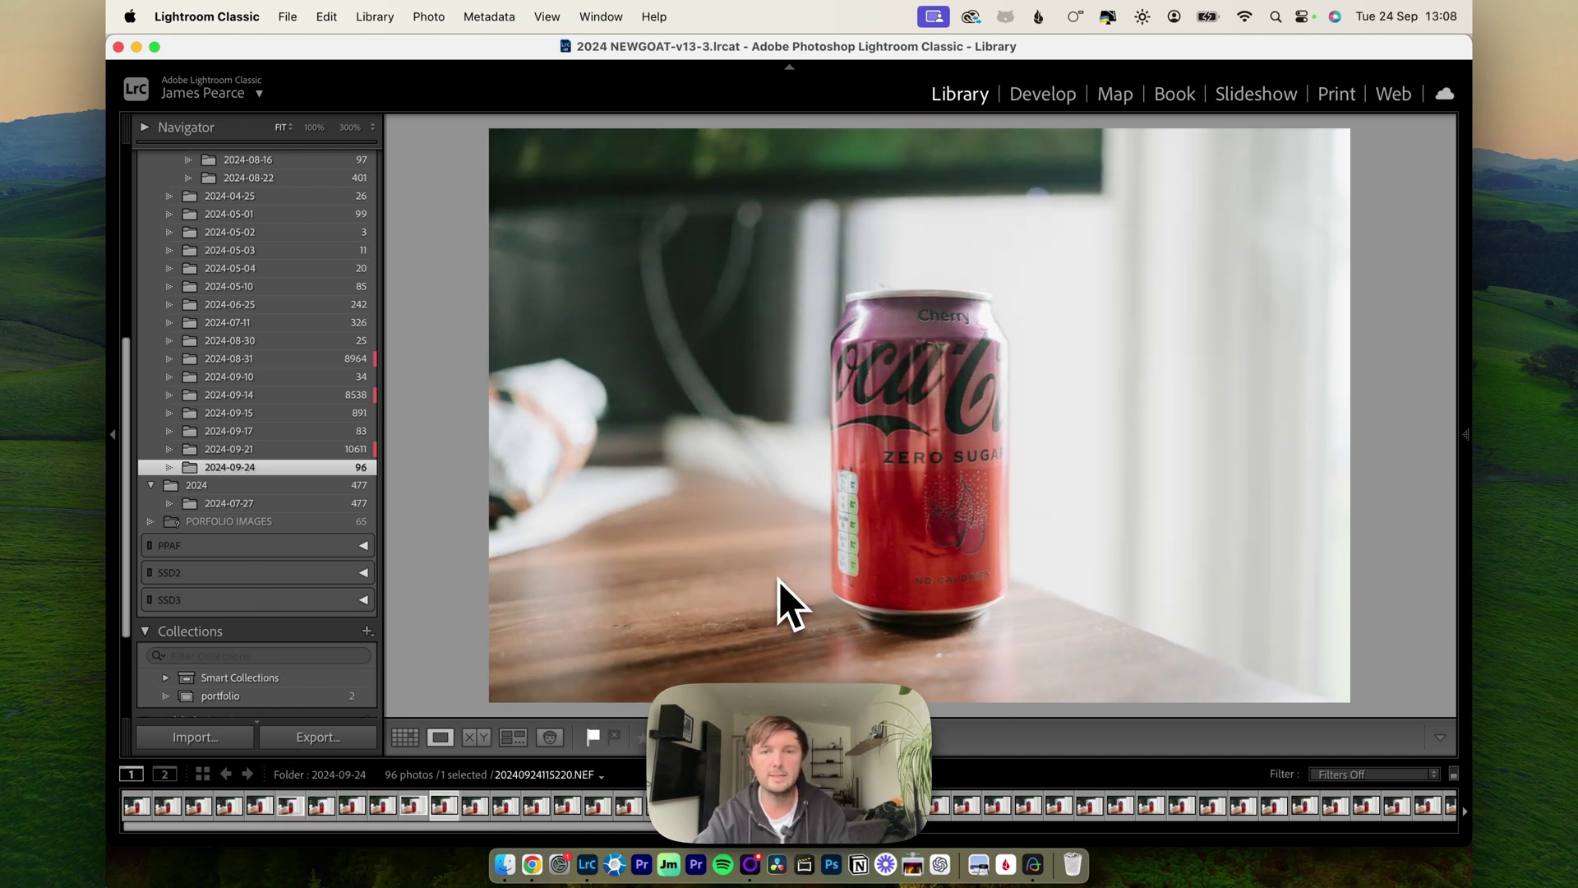
{"action": "key", "text": "Right"}
{"action": "key", "text": "Right"}
{"action": "key", "text": "Right"}
{"action": "key", "text": "Right"}
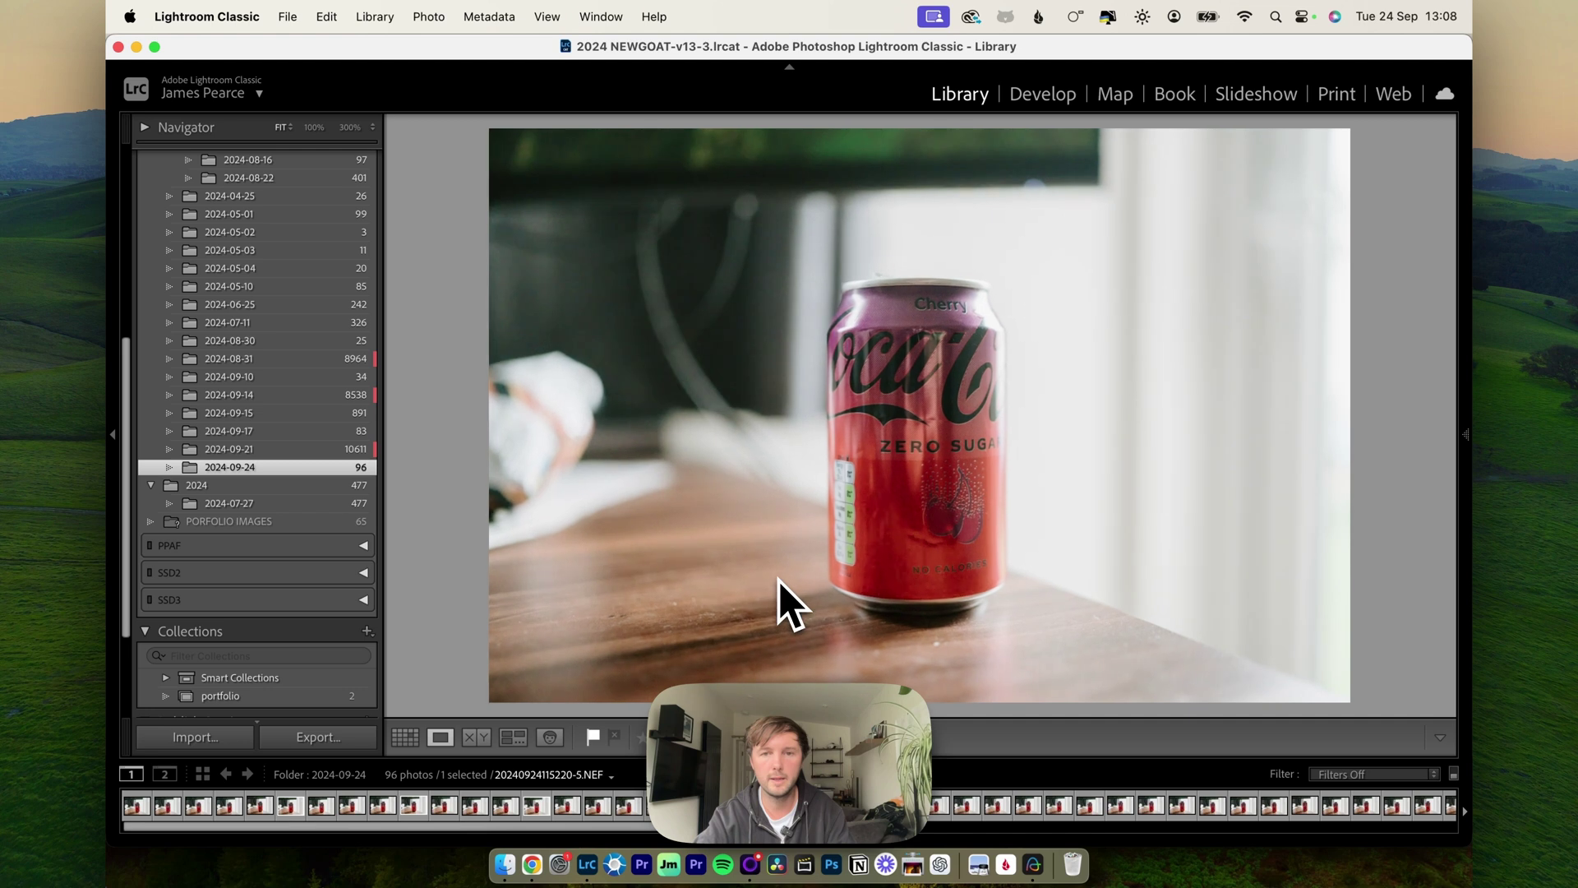
{"action": "key", "text": "Right"}
{"action": "key", "text": "Right"}
{"action": "key", "text": "Right"}
{"action": "key", "text": "Right"}
{"action": "key", "text": "Right"}
{"action": "key", "text": "Right"}
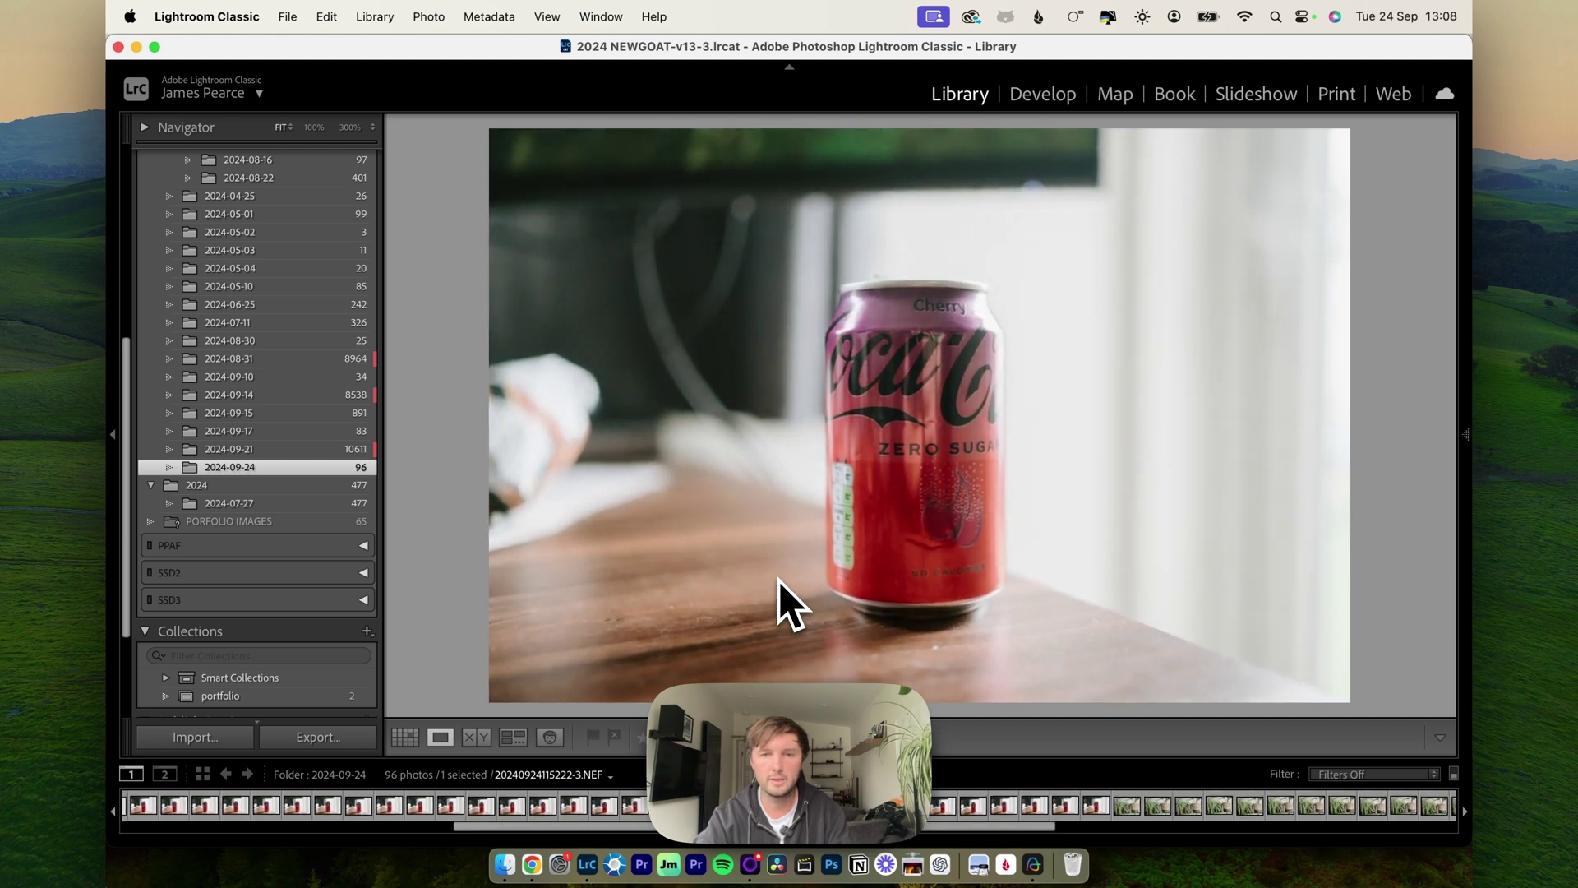
Continue through the plant photos and flag three of them as picks.
{"action": "key", "text": "Right"}
{"action": "key", "text": "Right"}
{"action": "key", "text": "p"}
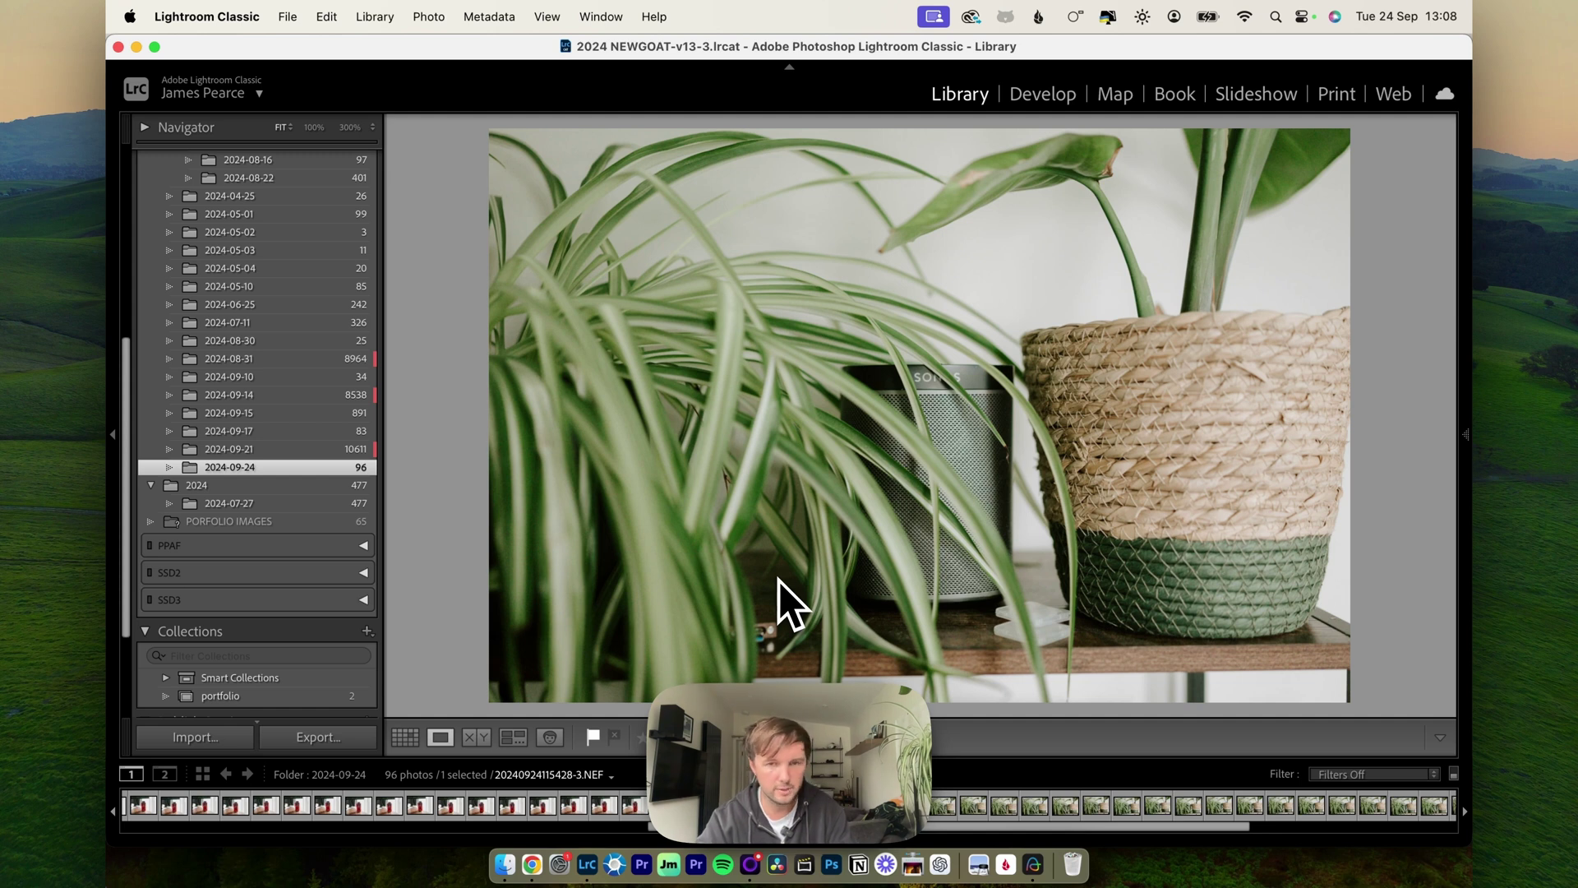
{"action": "key", "text": "Right"}
{"action": "key", "text": "Right"}
{"action": "key", "text": "Right"}
{"action": "key", "text": "Right"}
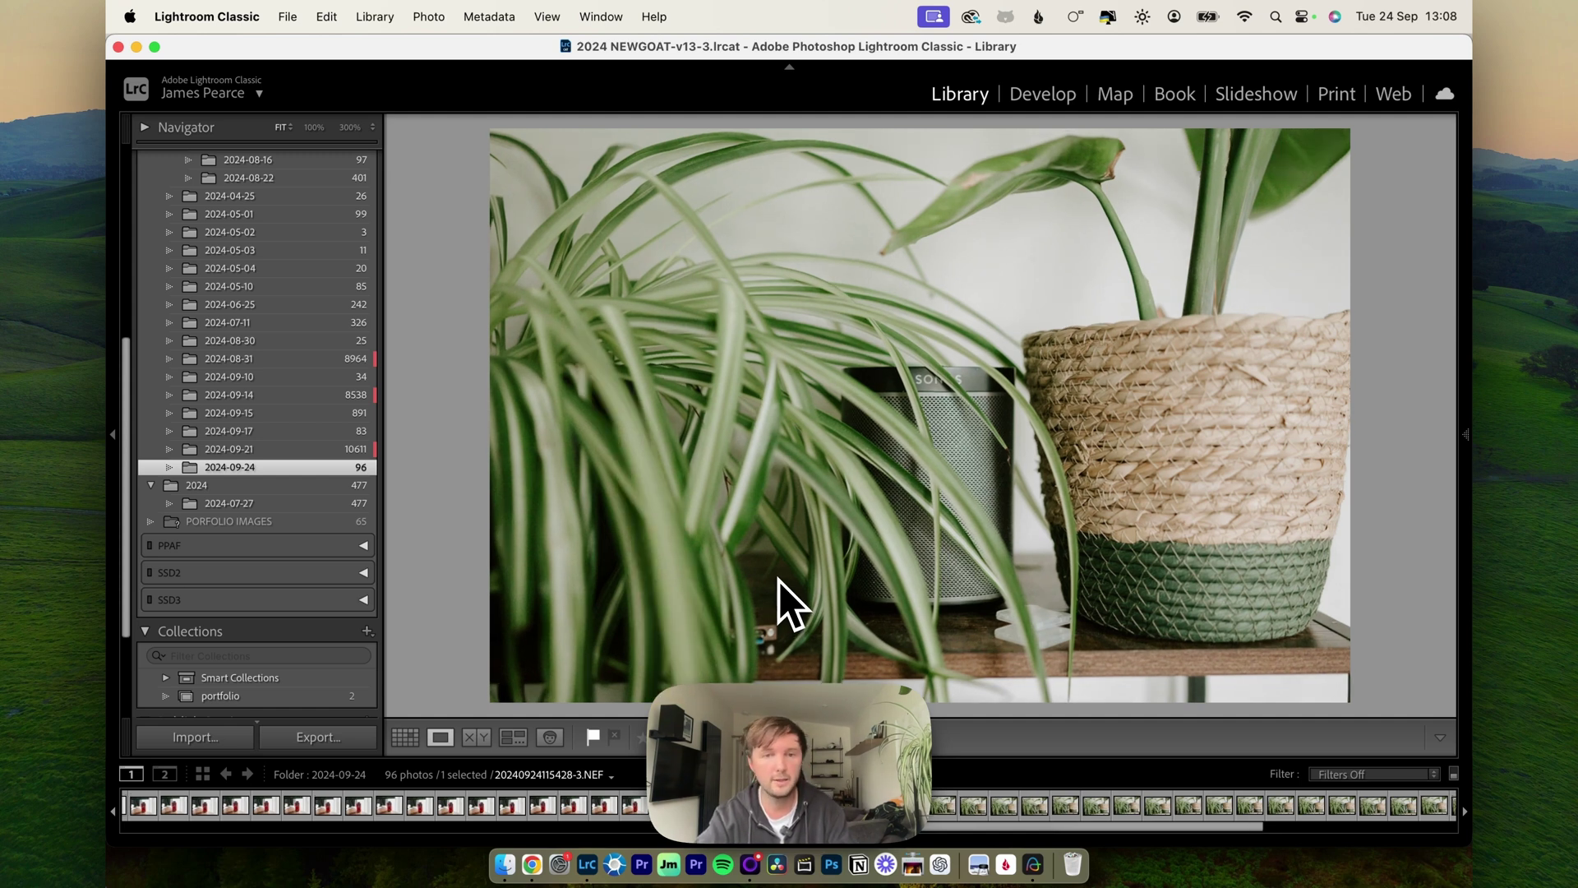
{"action": "key", "text": "p"}
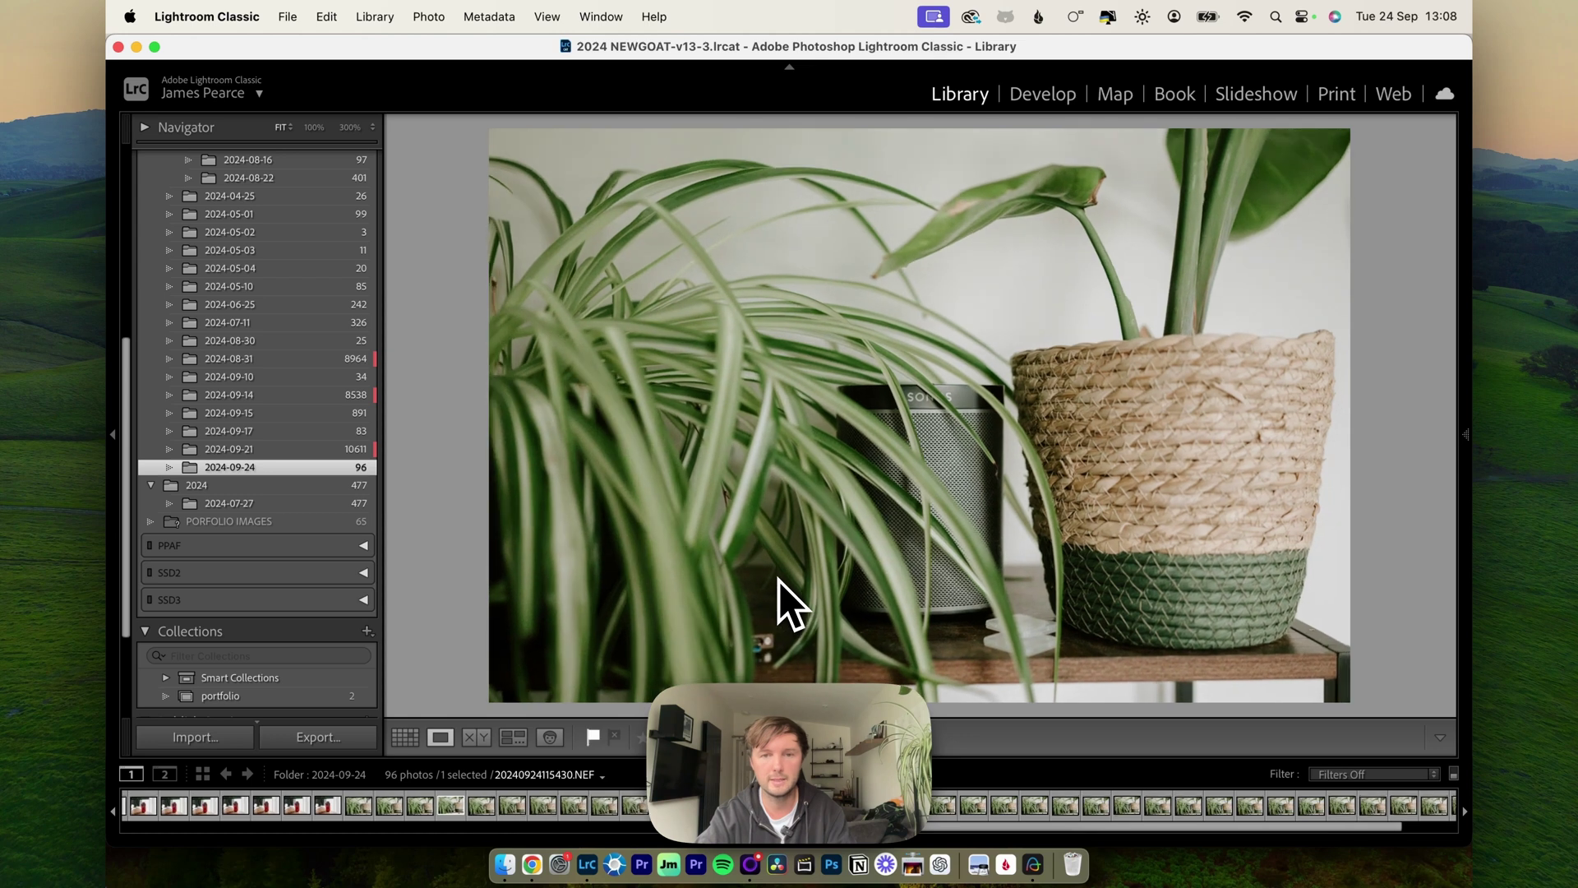
{"action": "key", "text": "Right"}
{"action": "key", "text": "p"}
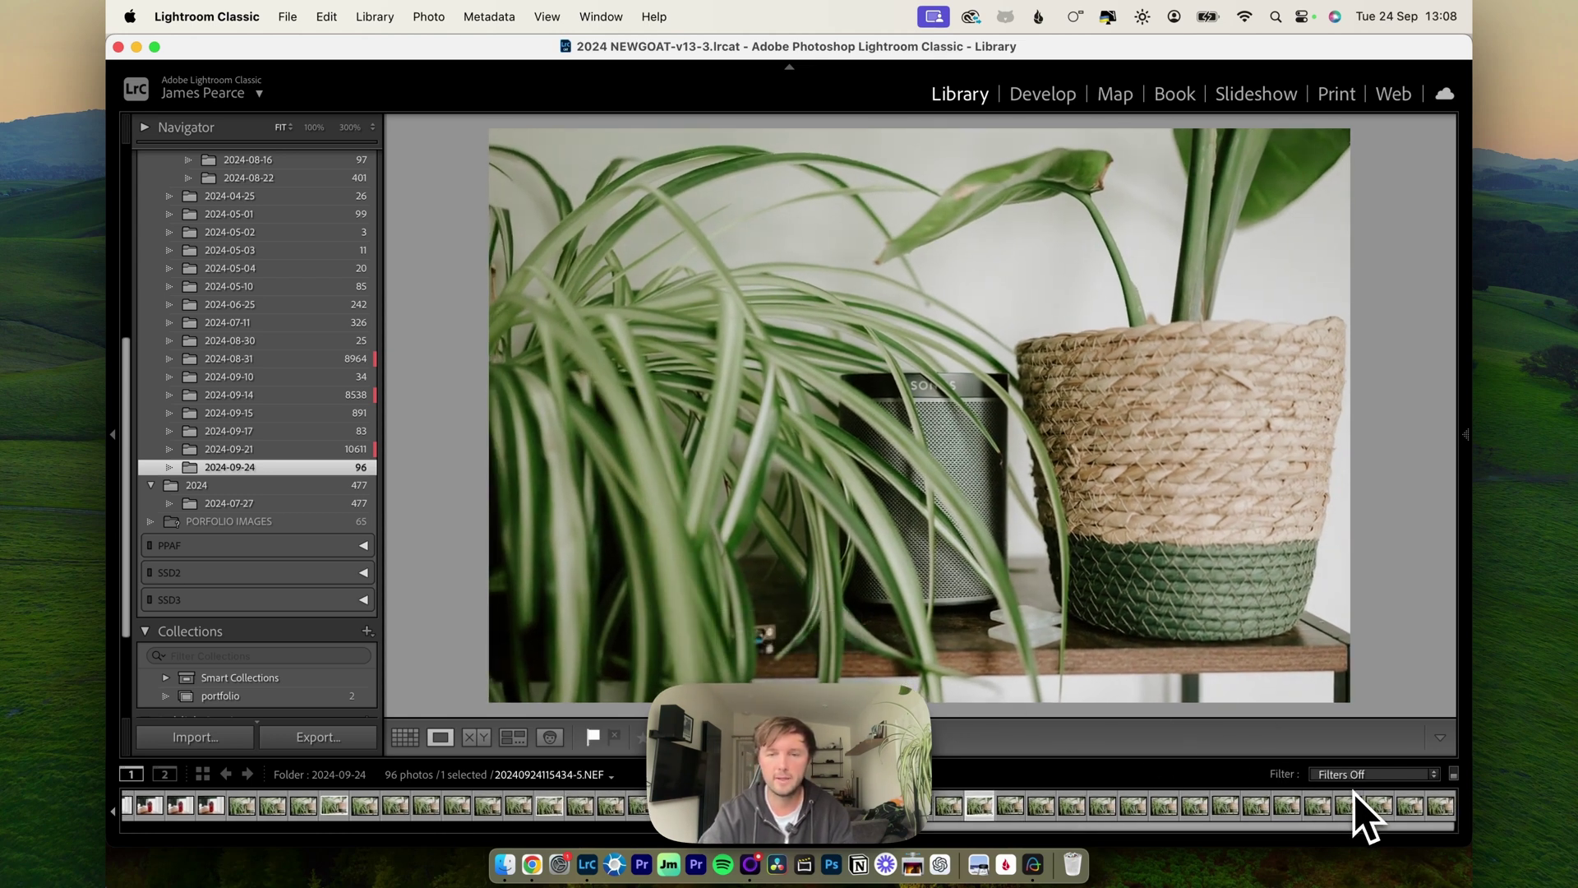
Filter the folder's photos to show only flagged ones and review the picks at full view.
{"action": "left_click", "coordinate": [1373, 774]}
{"action": "left_click", "coordinate": [1323, 758]}
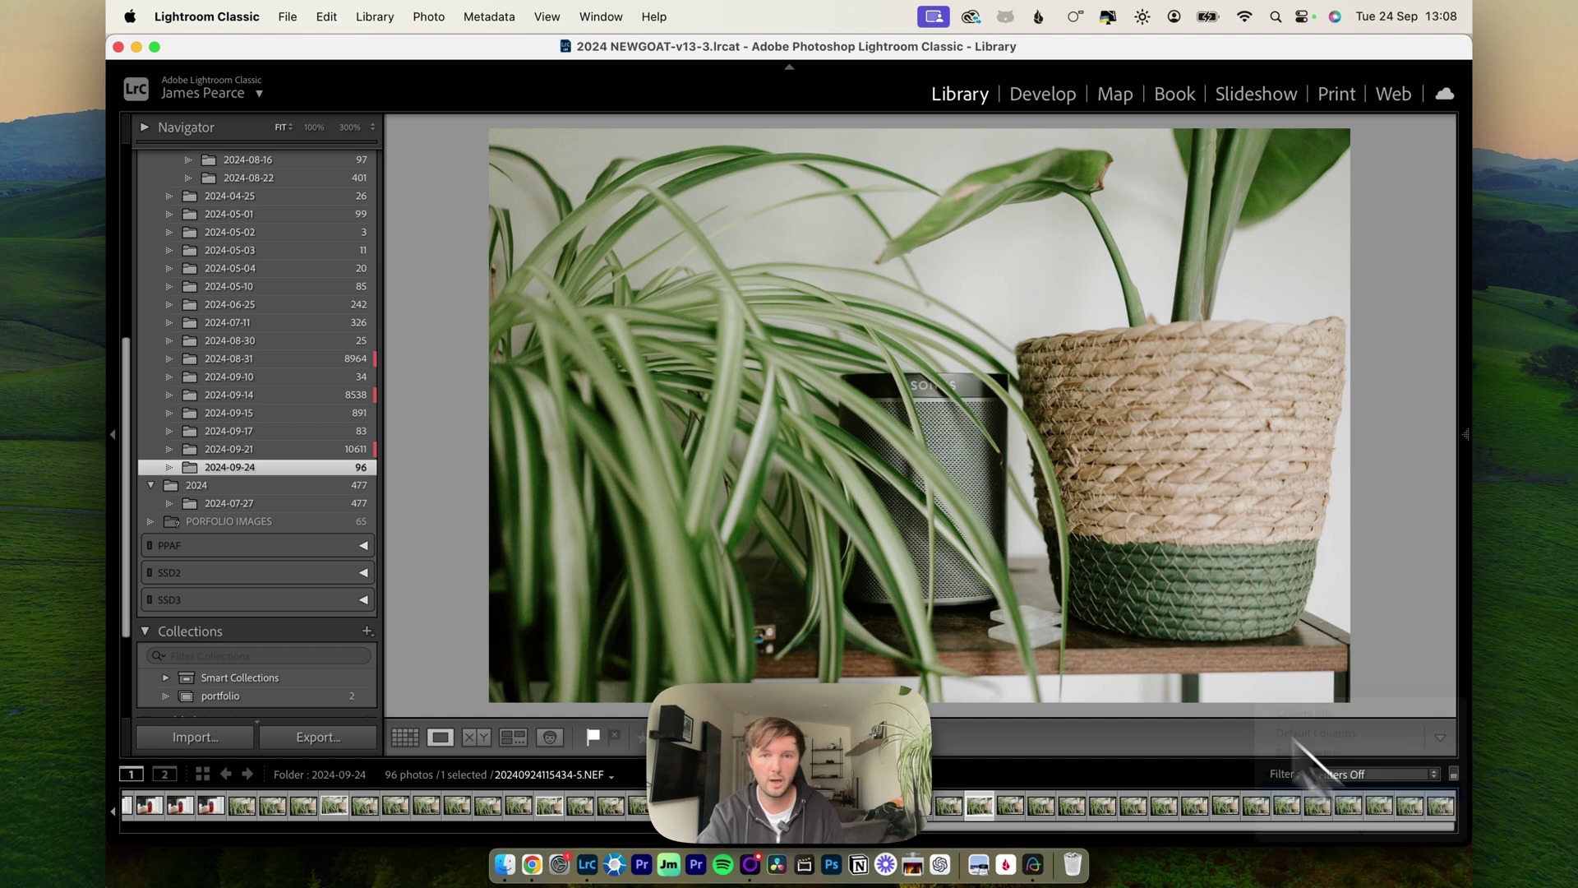
{"action": "key", "text": "Left"}
{"action": "key", "text": "Left"}
{"action": "key", "text": "Left"}
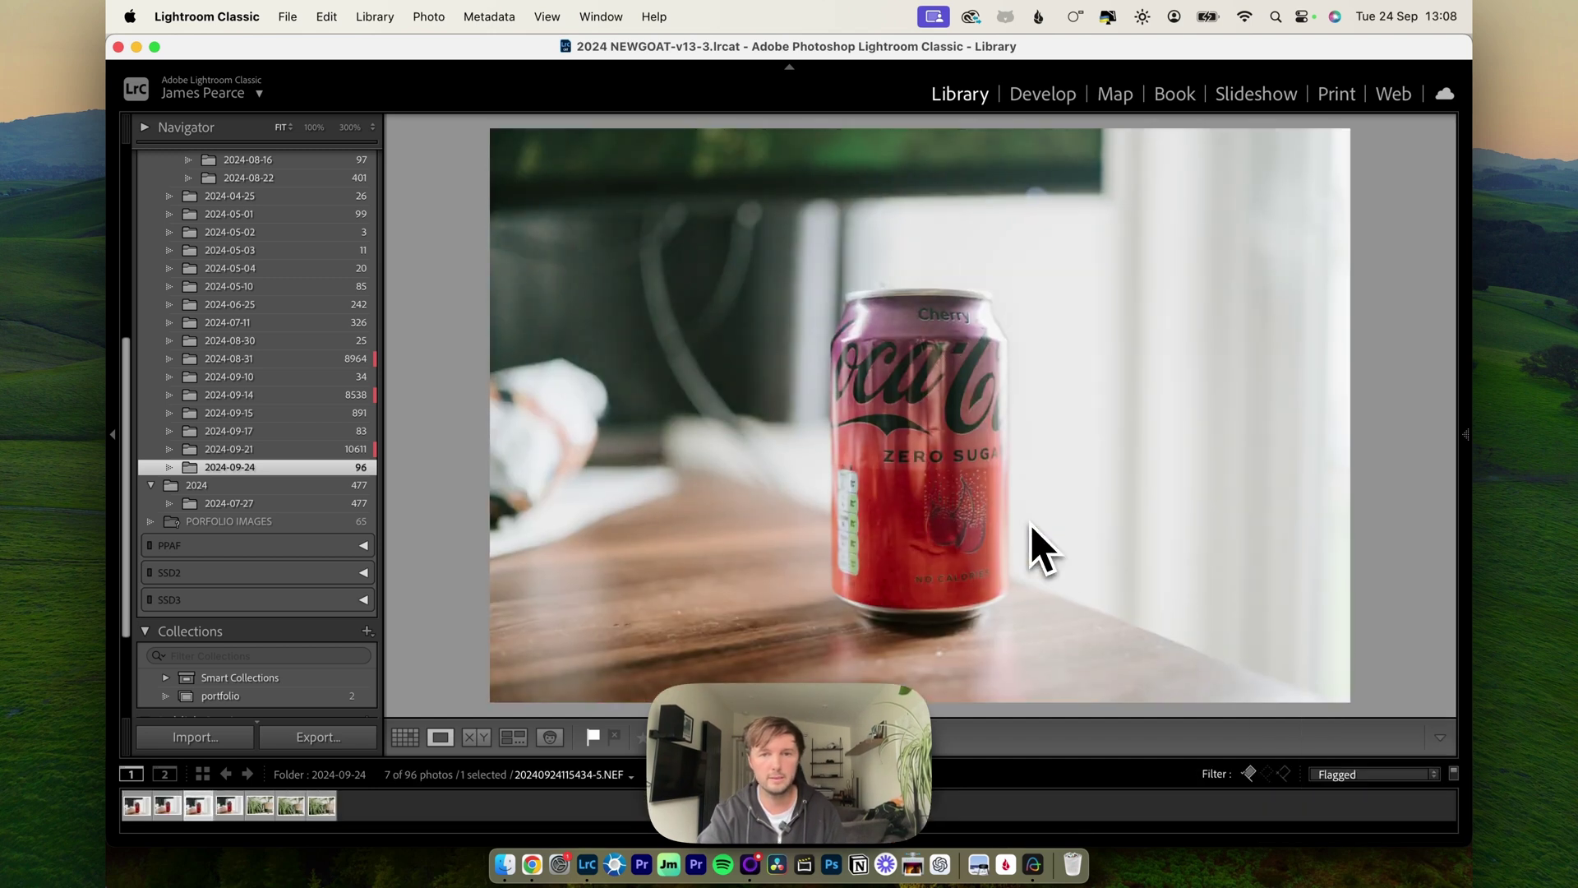
{"action": "key", "text": "Right"}
{"action": "key", "text": "Right"}
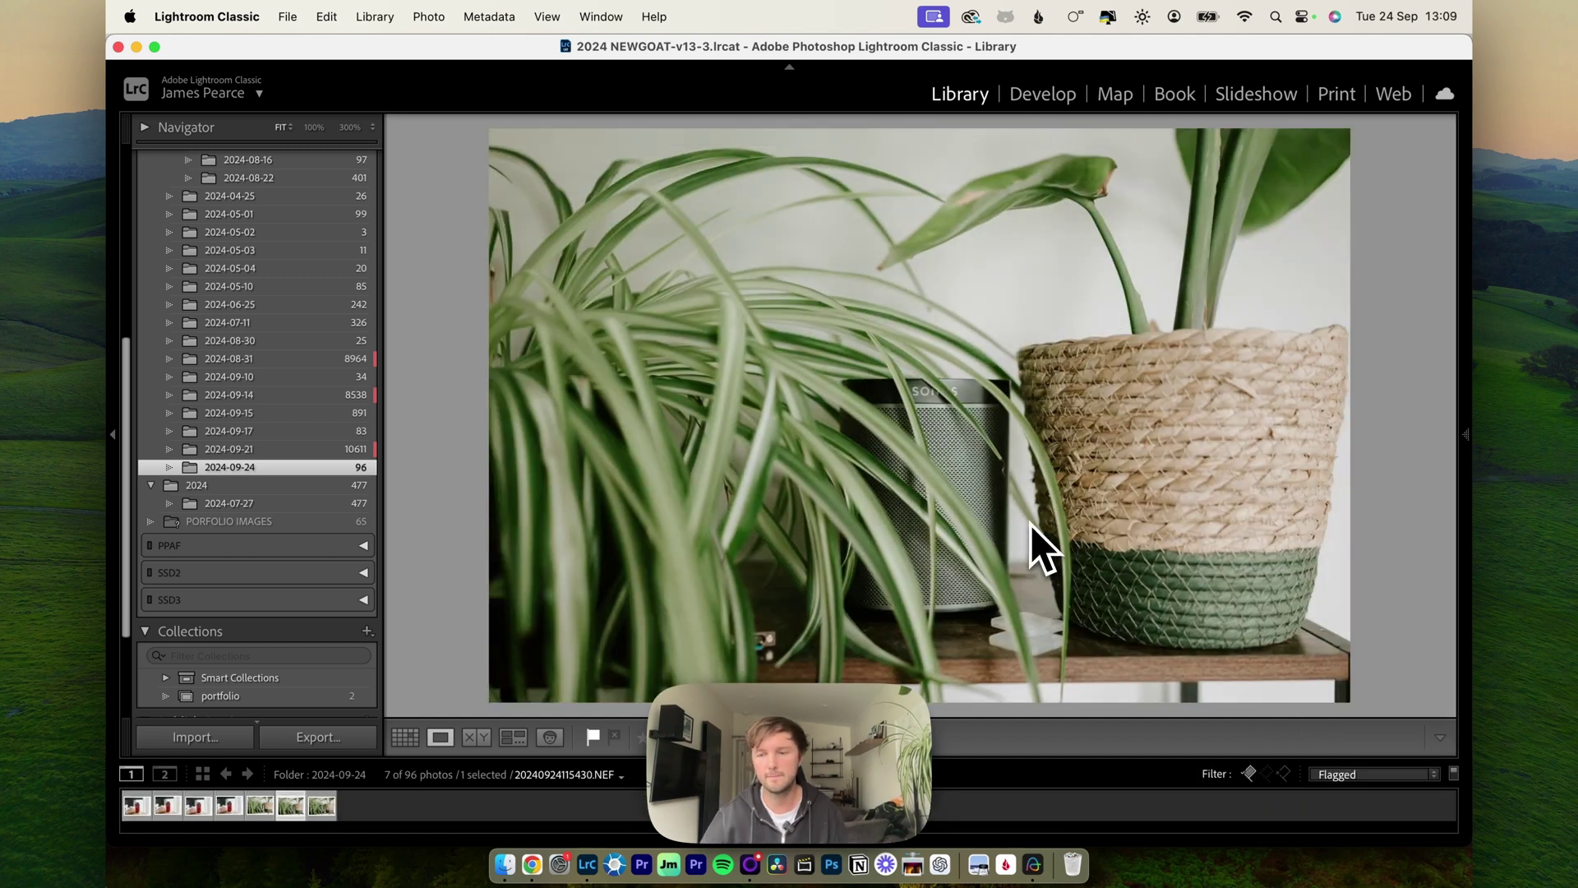